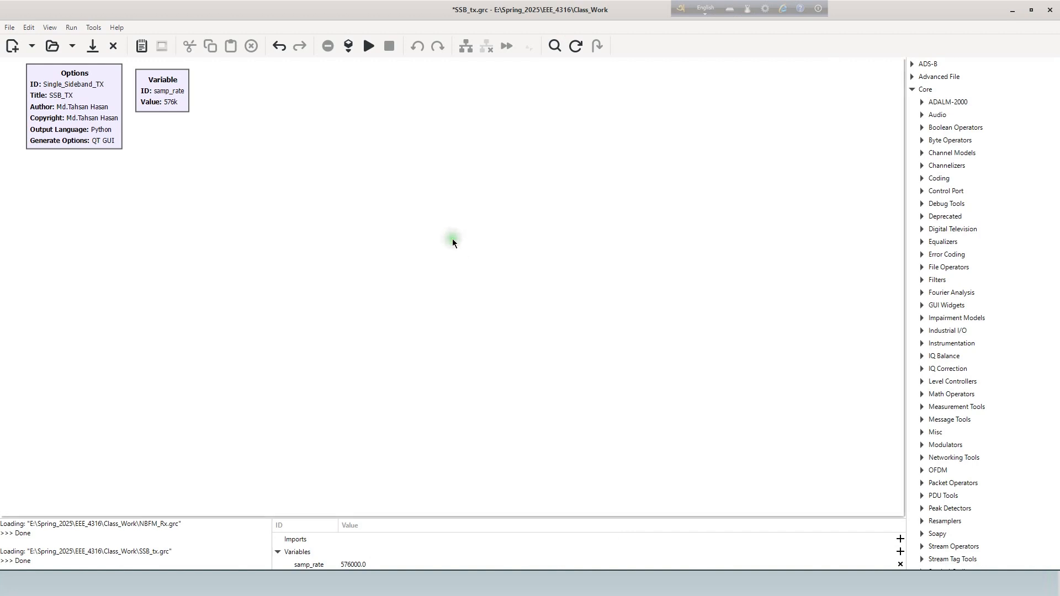
click(67, 108)
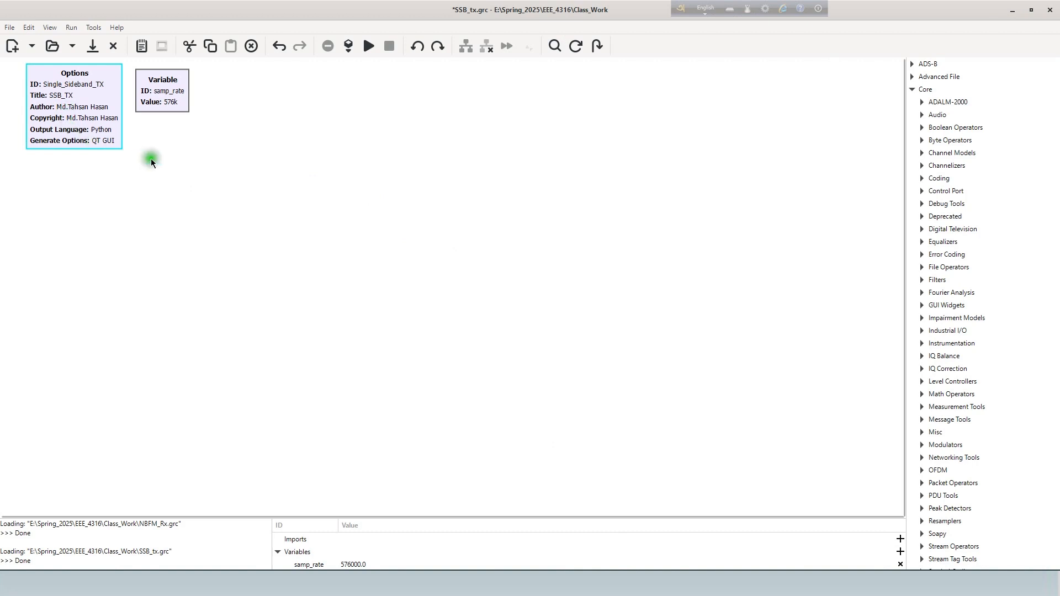
click(172, 102)
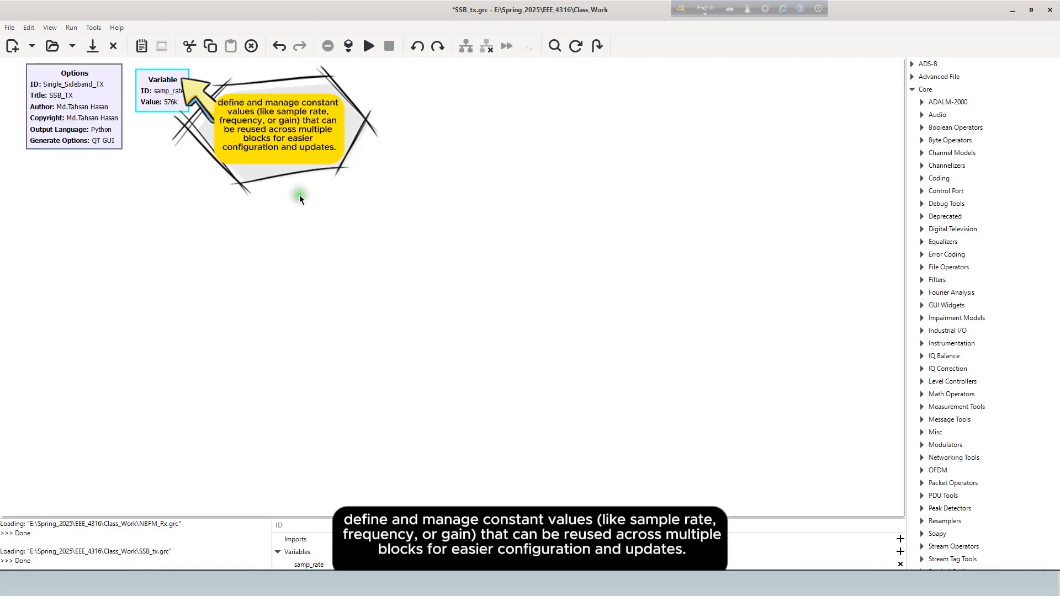
click(357, 212)
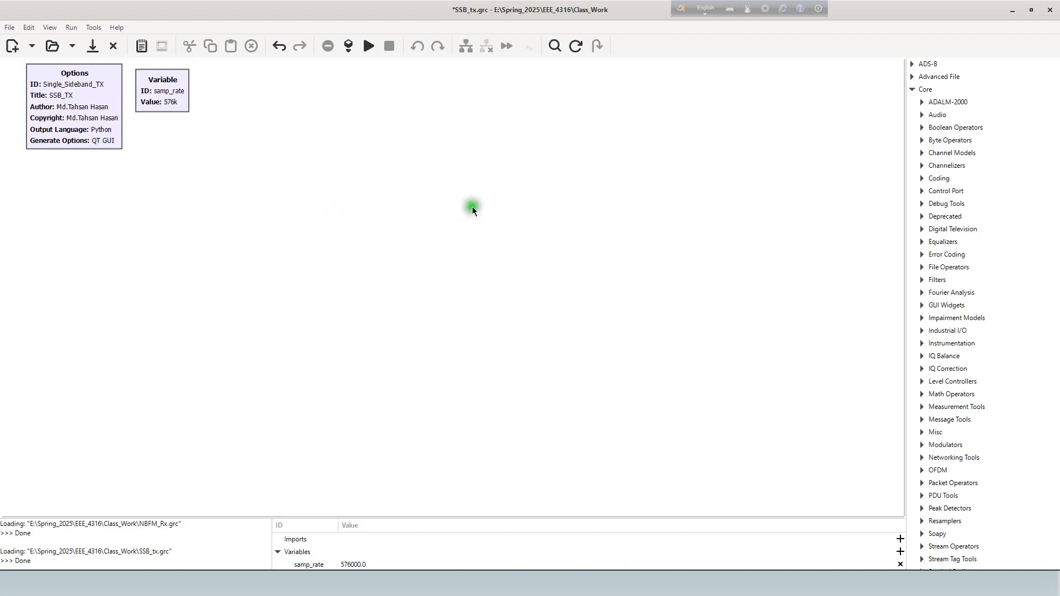
- Find the Audio Source block in the block library and place it below the Options block
click(555, 46)
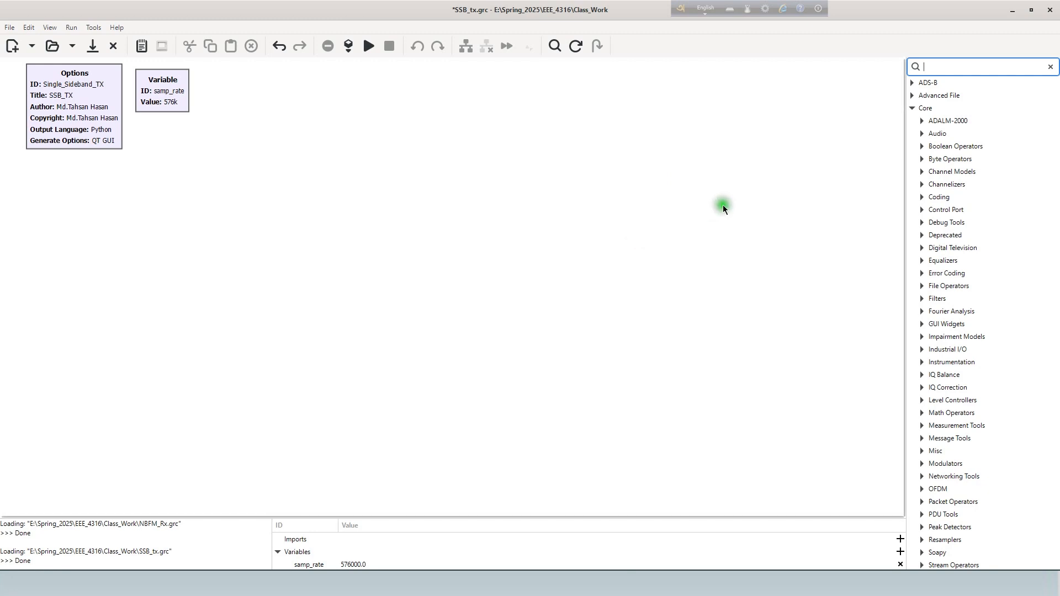
text(aud)
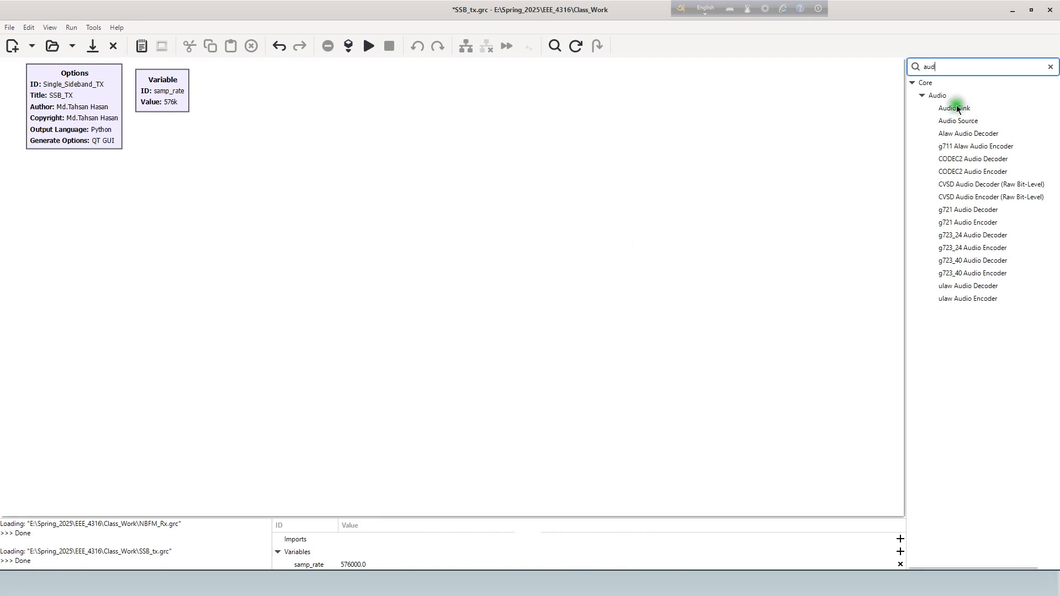
drag(957, 121, 89, 238)
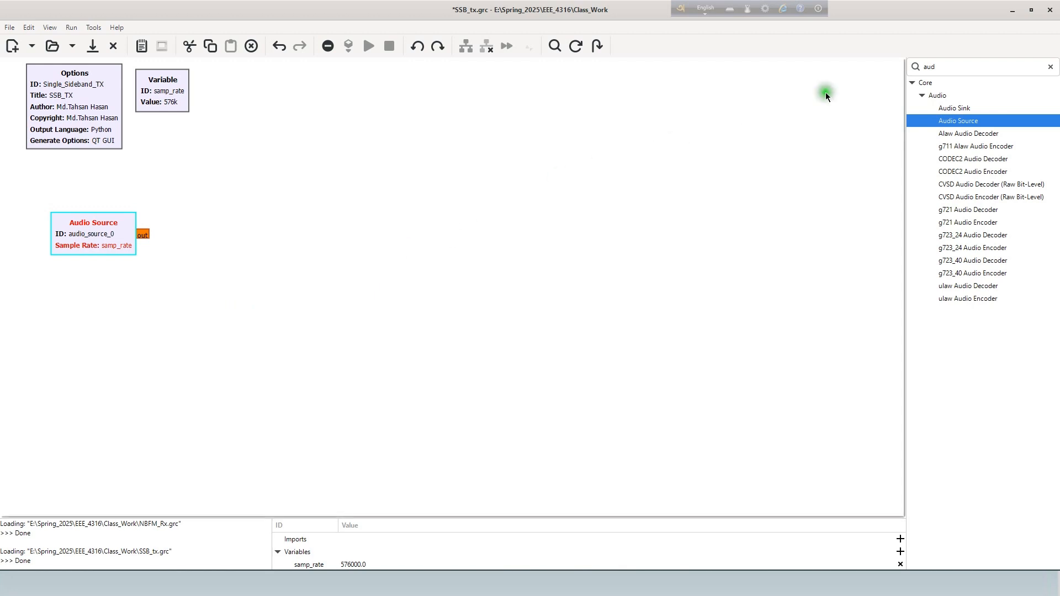
- Find the Band Pass Filter block and place it to the right of the Audio Source
double_click(958, 67)
text(ban)
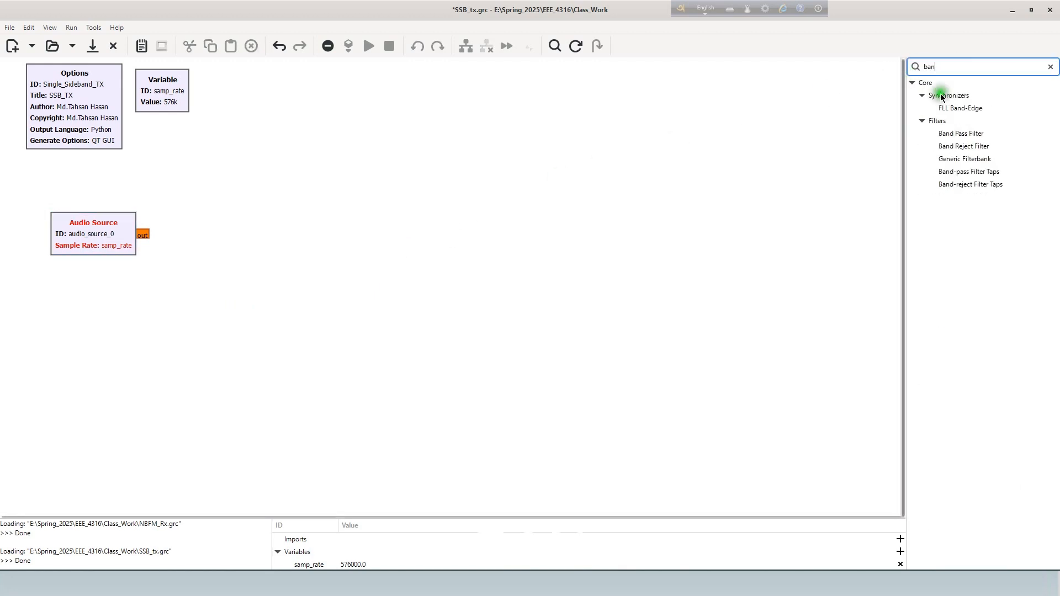
click(960, 134)
drag(960, 136, 199, 209)
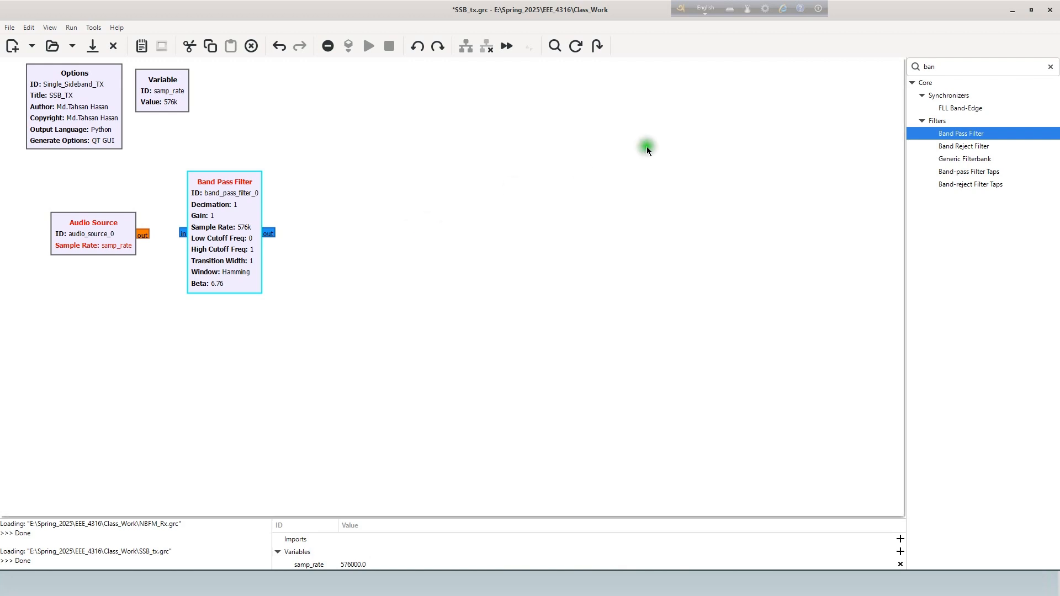
- Find the core Selector block and place it to the right of the Band Pass Filter, leaving a gap between them
click(947, 63)
double_click(948, 63)
text(sel)
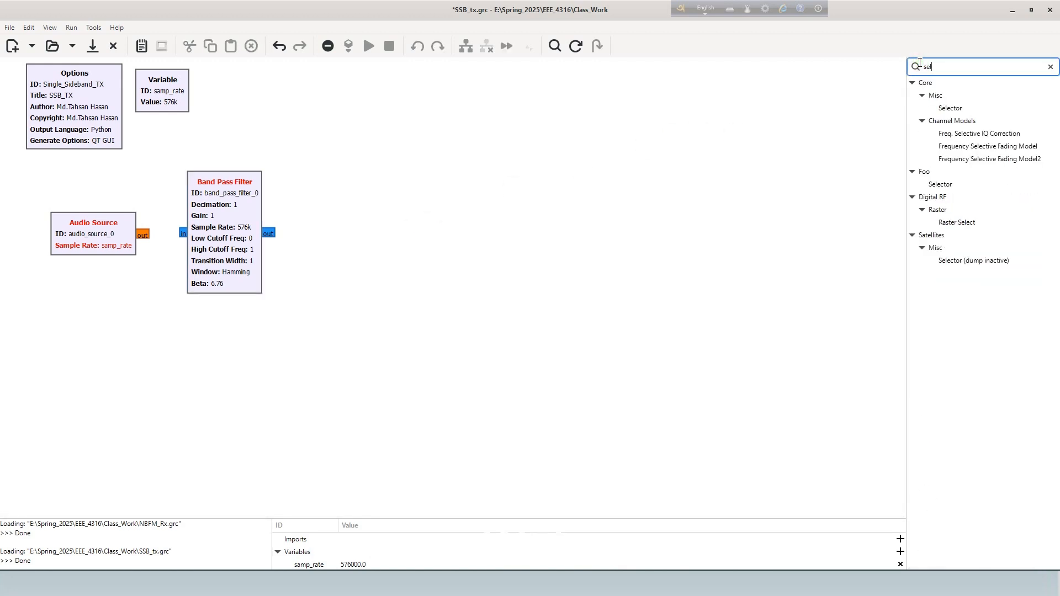
drag(952, 109, 380, 255)
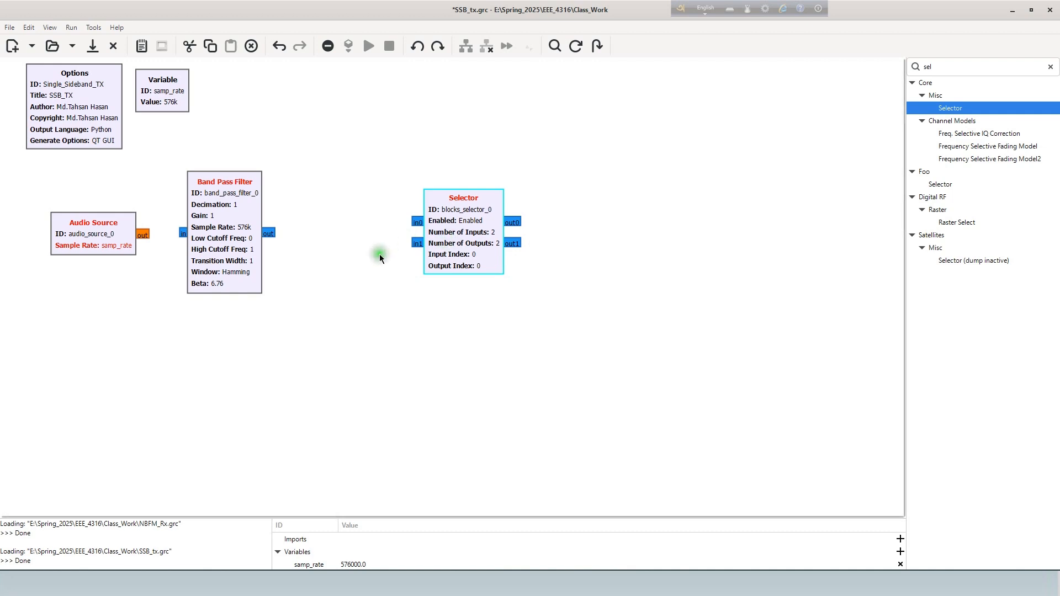
- Add a Swap IQ block and position it between and slightly below the Band Pass Filter and the Selector
click(852, 92)
double_click(917, 67)
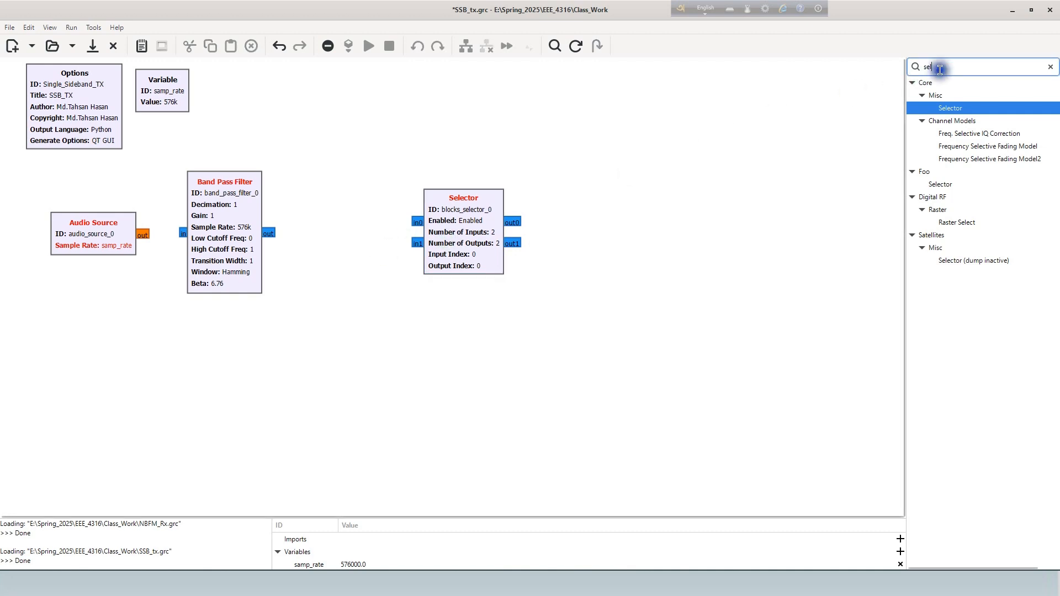
text(swap)
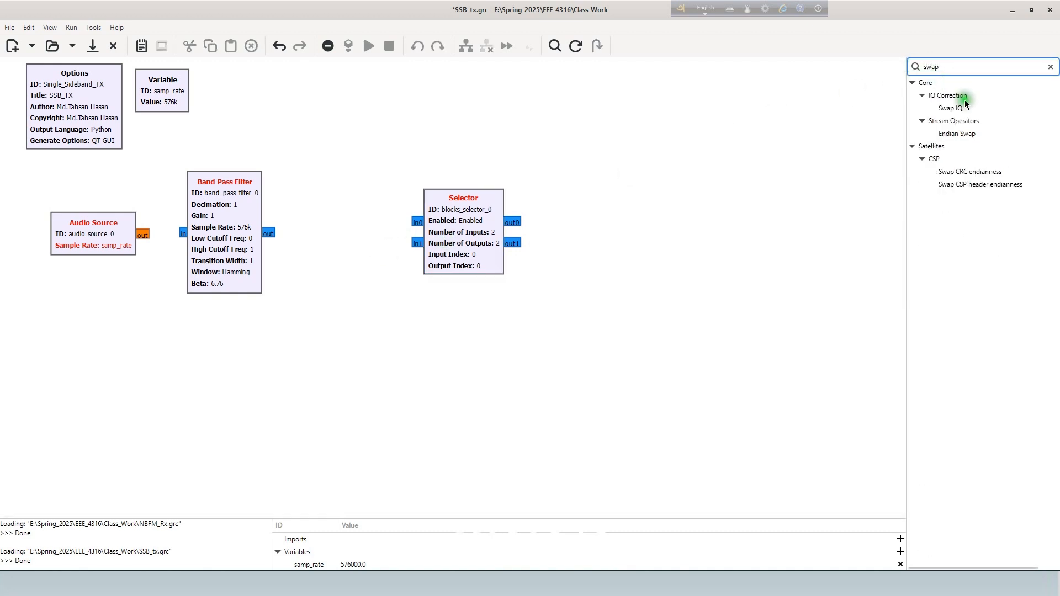
drag(964, 104, 329, 304)
drag(354, 319, 336, 284)
drag(460, 256, 476, 253)
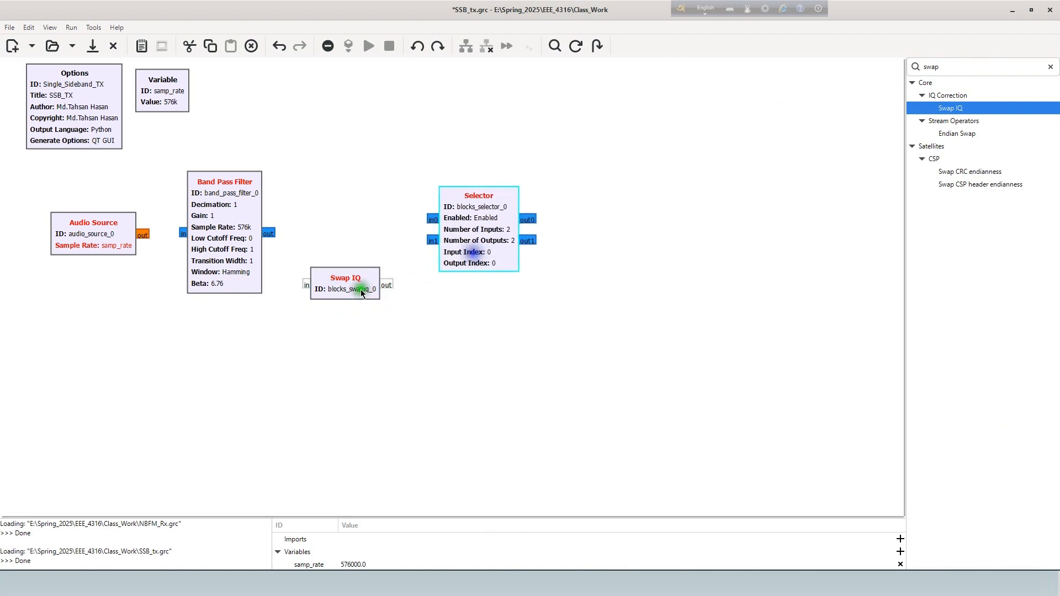
drag(352, 291, 364, 291)
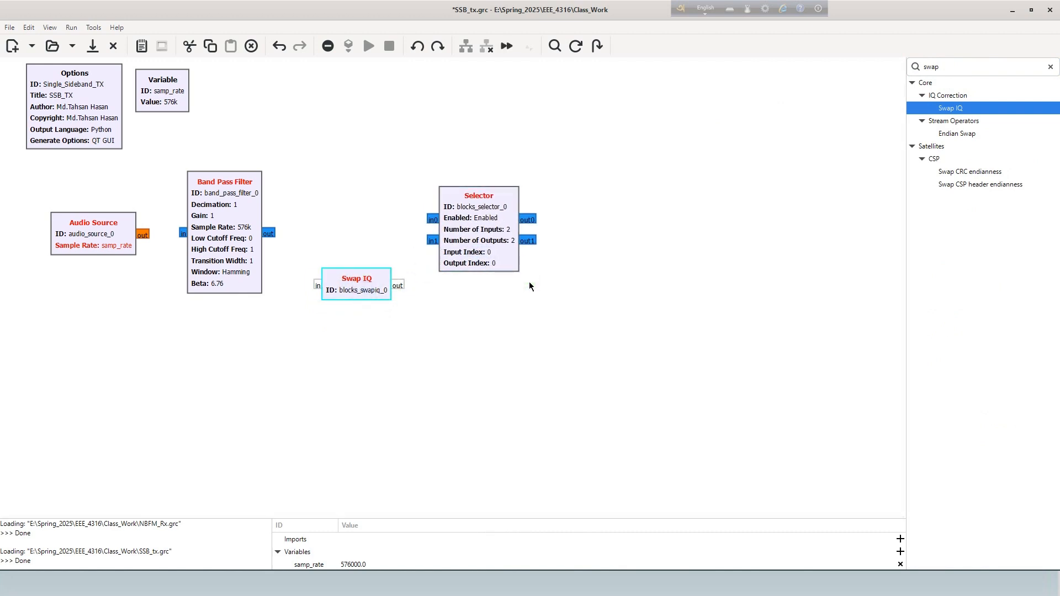
- Add a QT GUI Time Sink and, below it, a QT GUI Frequency Sink to the right of the Selector
double_click(924, 67)
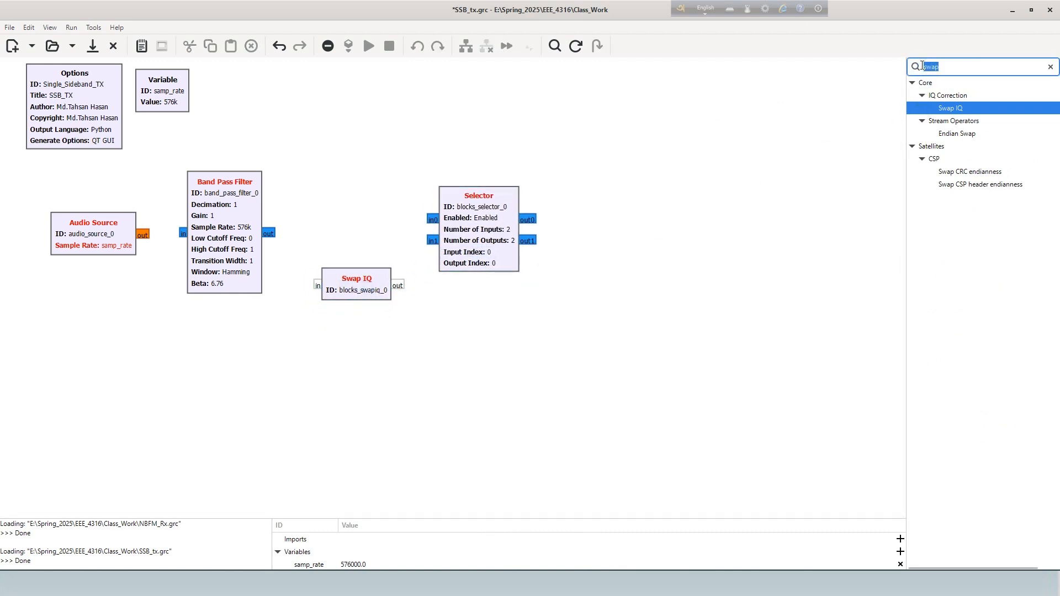
text(qt)
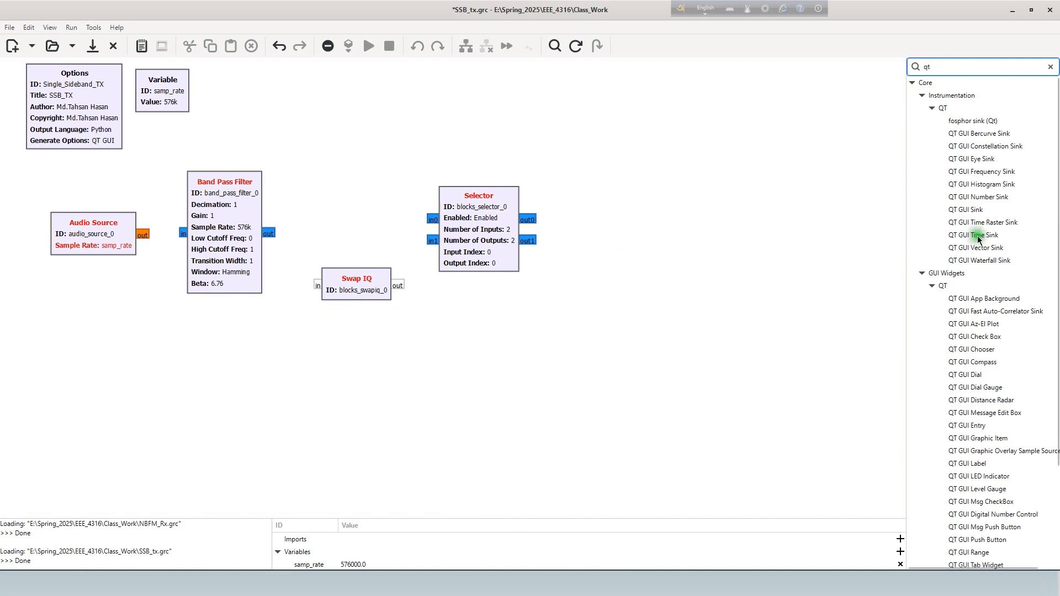
drag(973, 235, 691, 145)
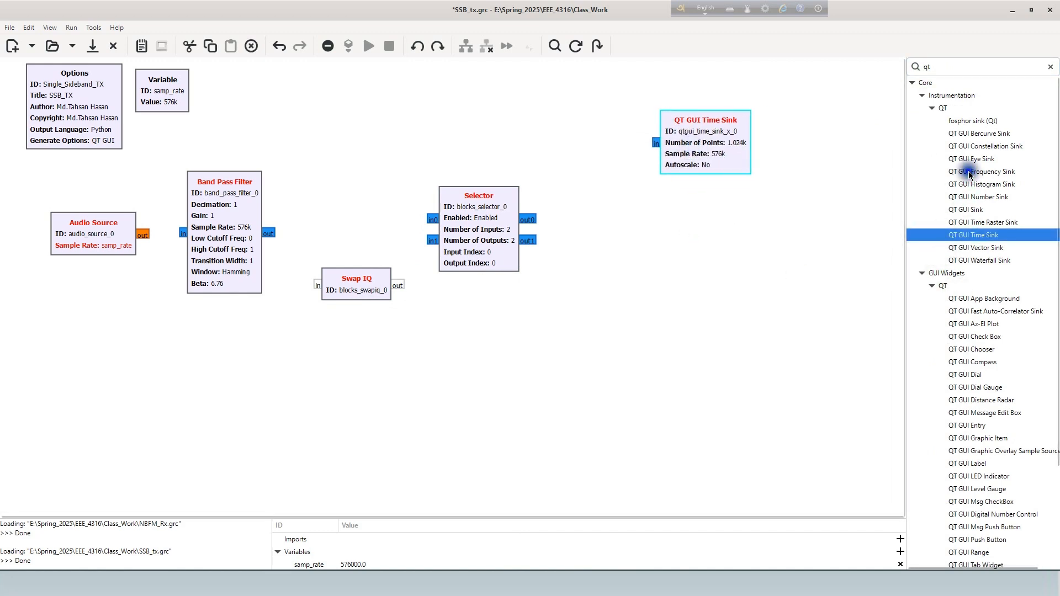
drag(972, 171, 679, 249)
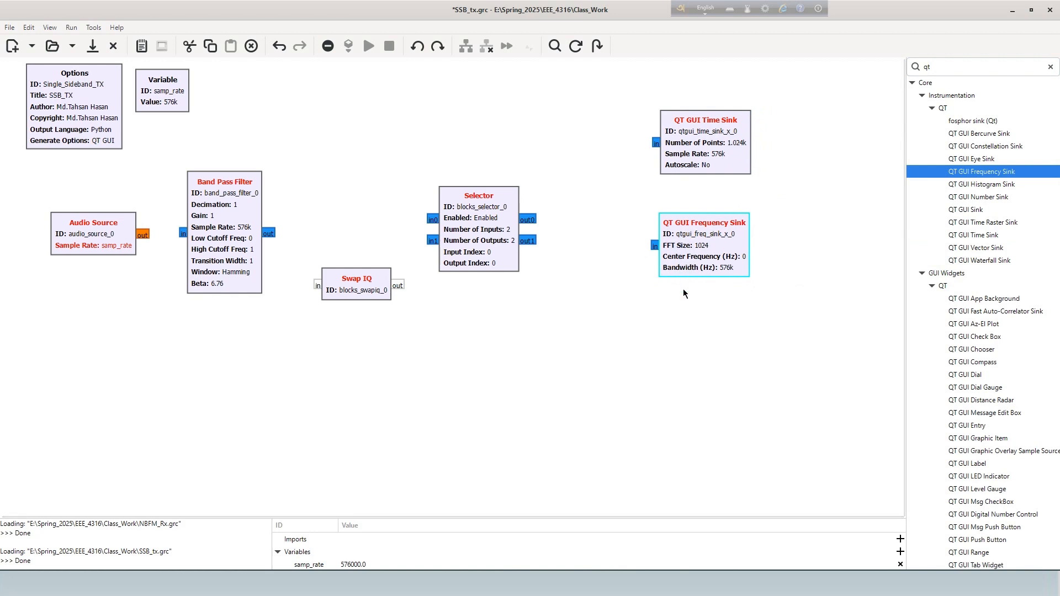
- Add a QT GUI Waterfall Sink below the Frequency Sink and stack the three QT GUI sinks closer together
click(943, 66)
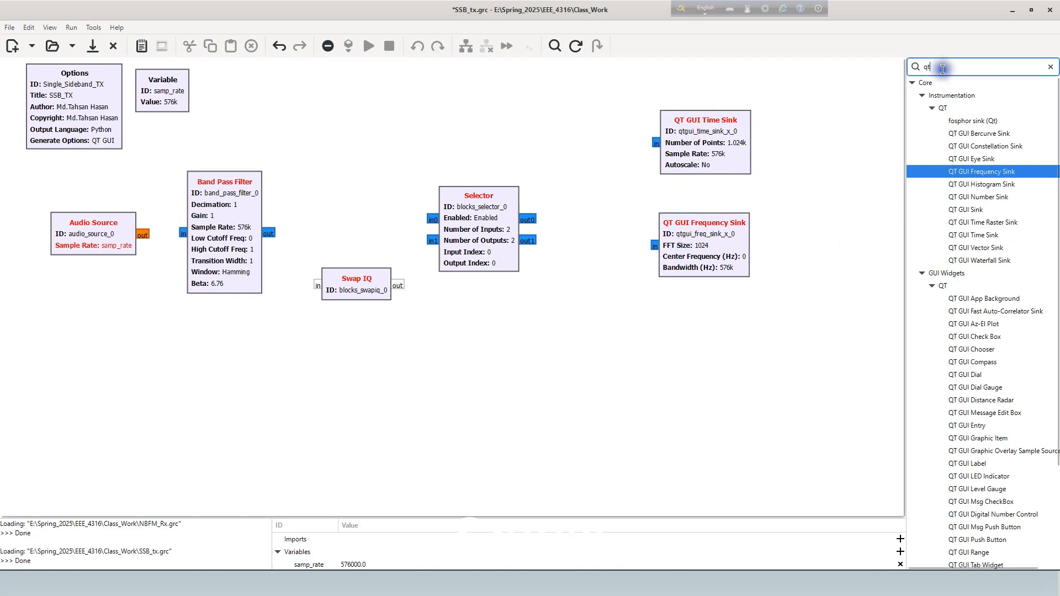
text(gui)
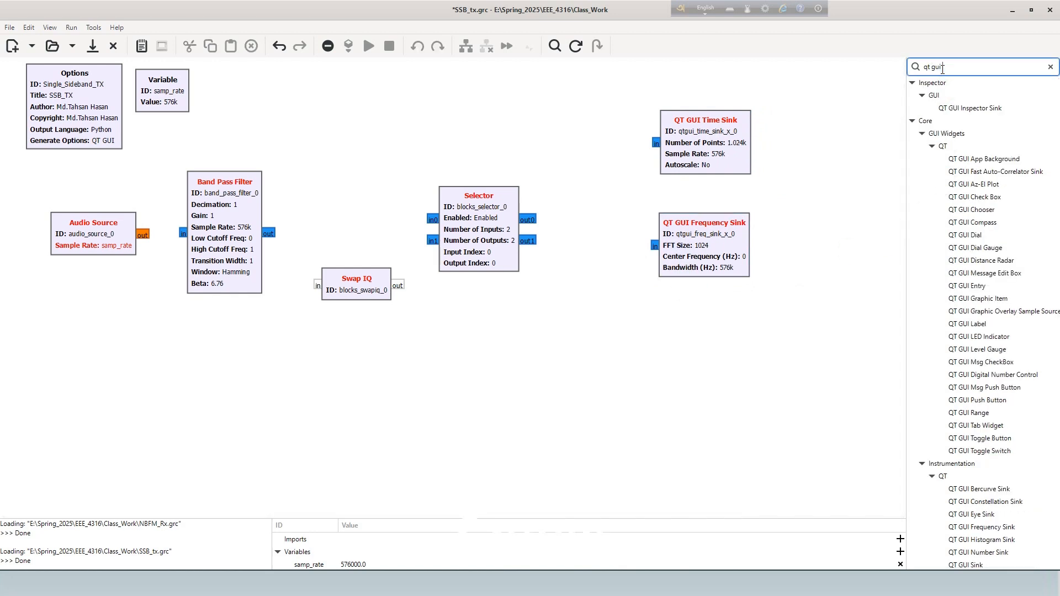
text( wa)
drag(977, 121, 689, 338)
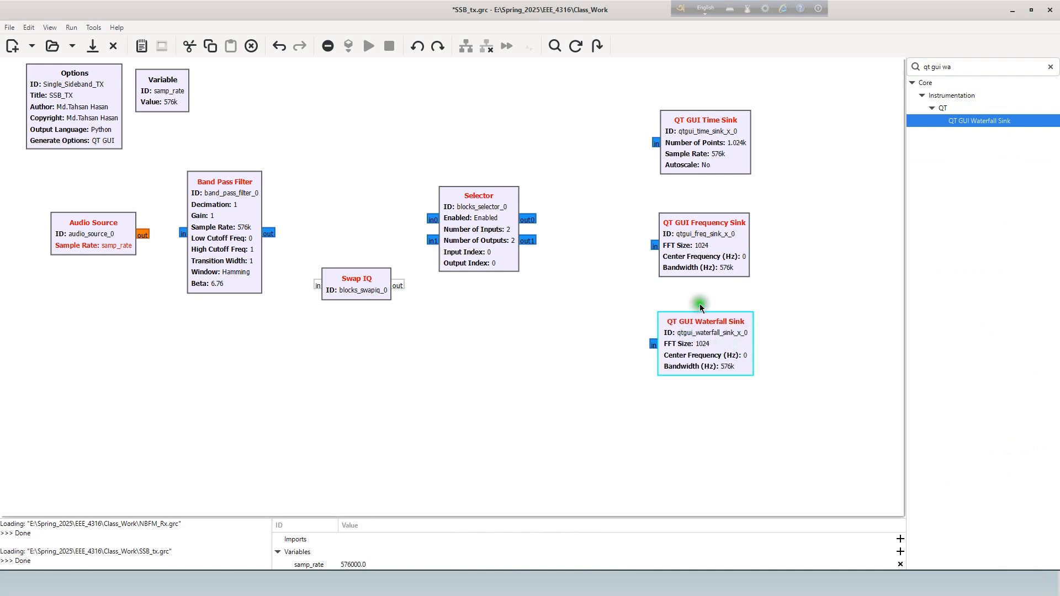
drag(696, 240, 696, 220)
drag(689, 340, 691, 304)
drag(708, 163, 707, 167)
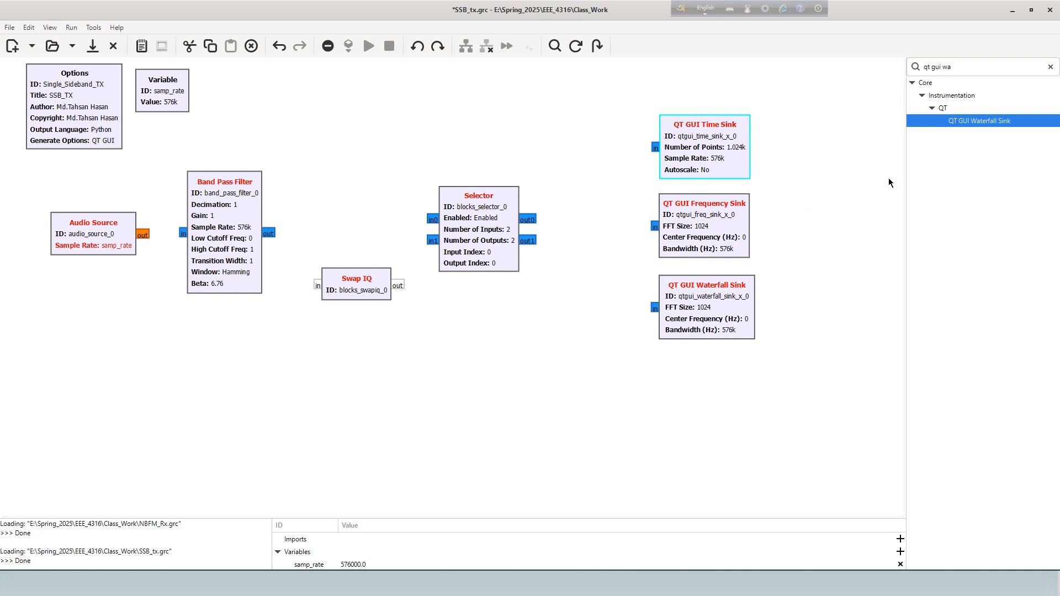
- Find the Virtual Sink block and place it below the QT GUI Waterfall Sink
triple_click(1005, 67)
text(vir)
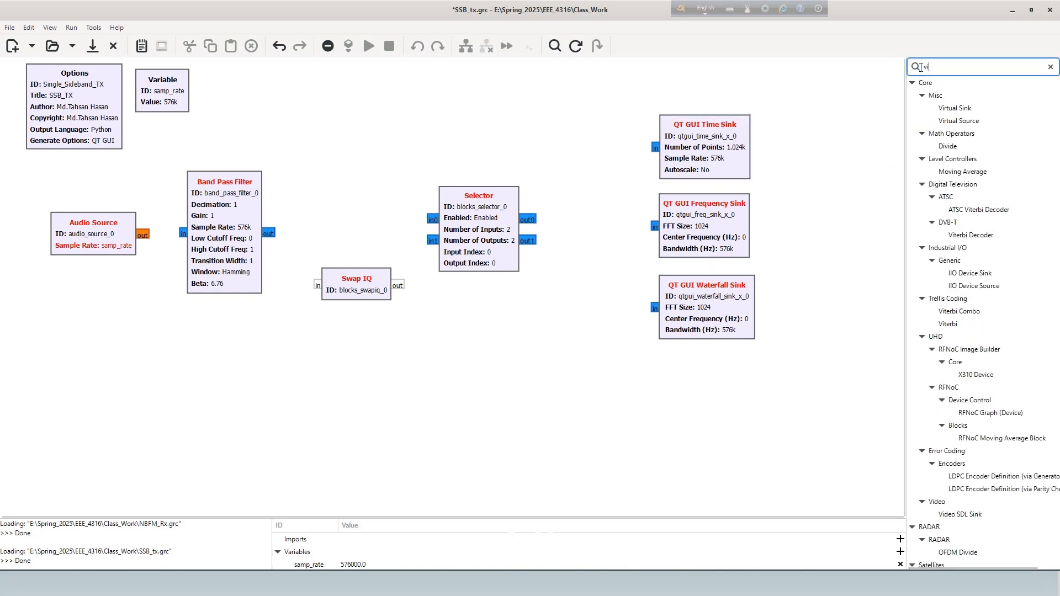
click(939, 91)
drag(951, 108, 713, 382)
click(790, 356)
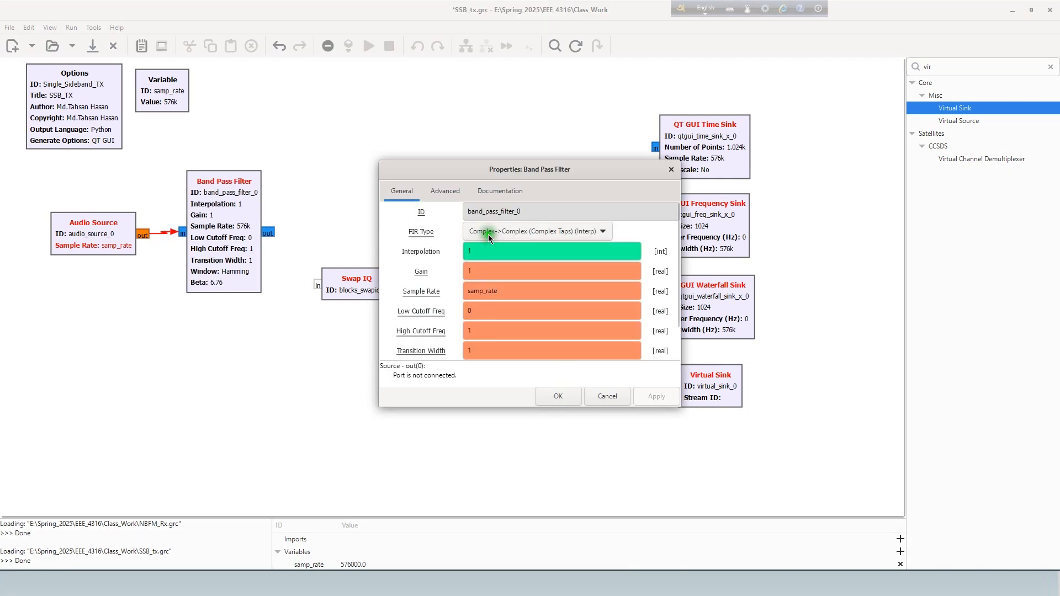
- Set the Band Pass Filter's FIR type to Float->Complex (Complex Taps) (Decim)
click(488, 231)
click(495, 249)
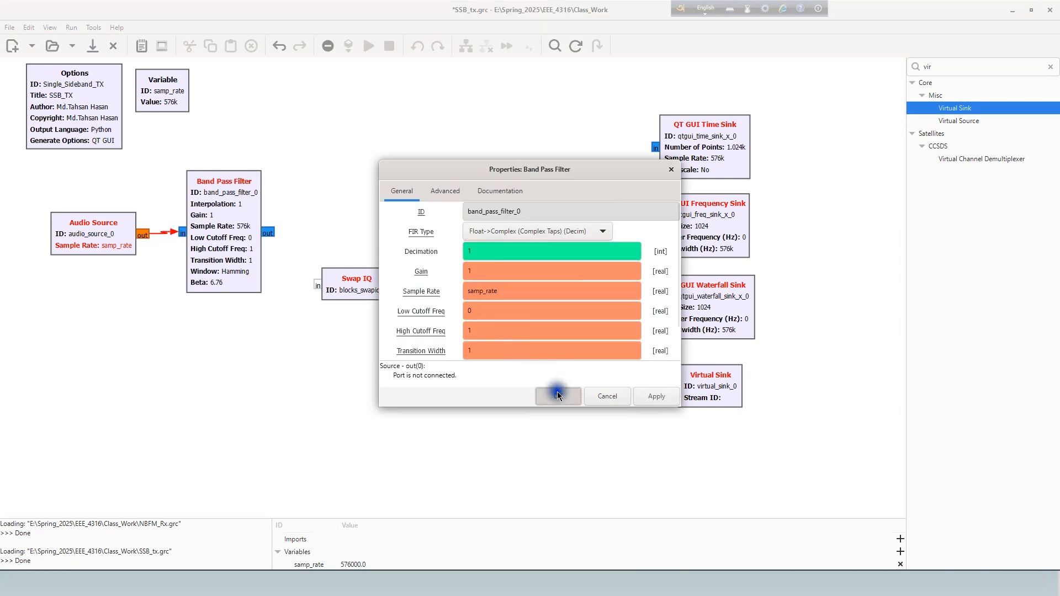
click(557, 395)
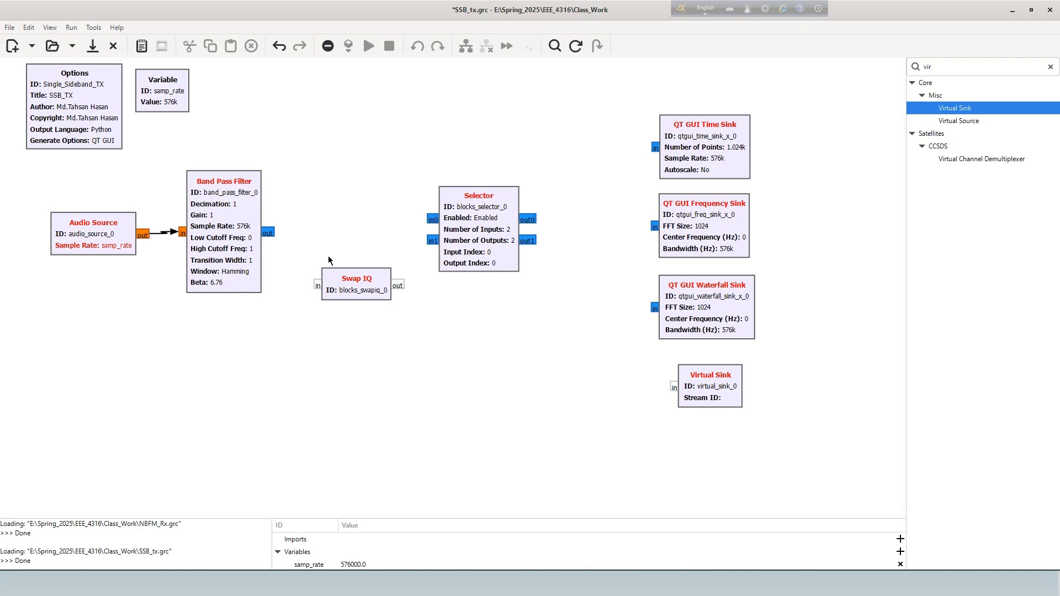
- Connect the Band Pass Filter output to Swap IQ and the Selector's in0, and the Swap IQ output to the Selector's in1
click(269, 232)
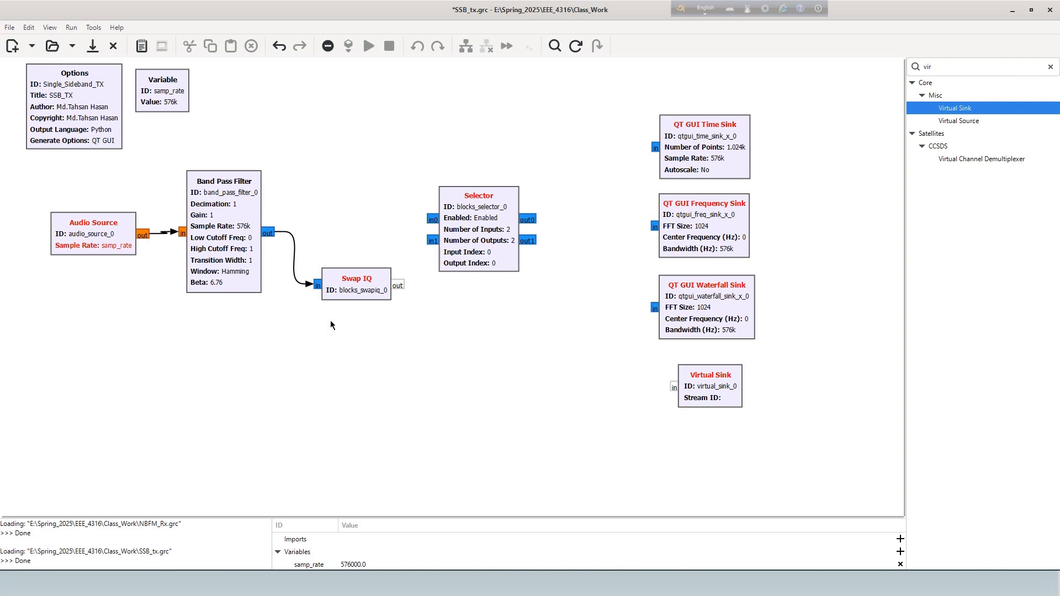
drag(268, 232, 432, 219)
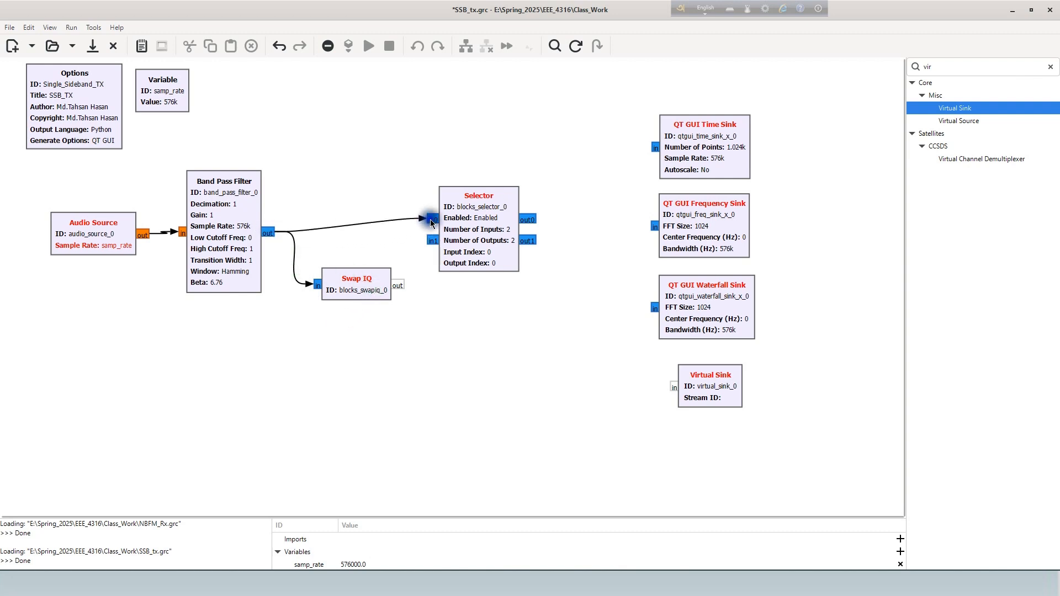
click(398, 286)
drag(397, 285, 430, 243)
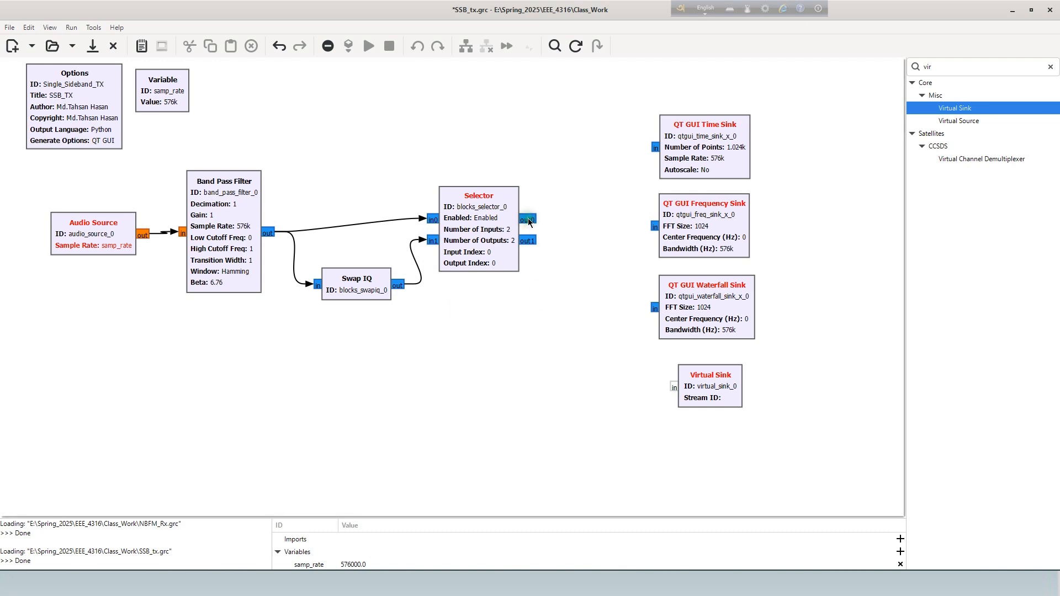
- Set the Selector's number of outputs to 1
double_click(486, 243)
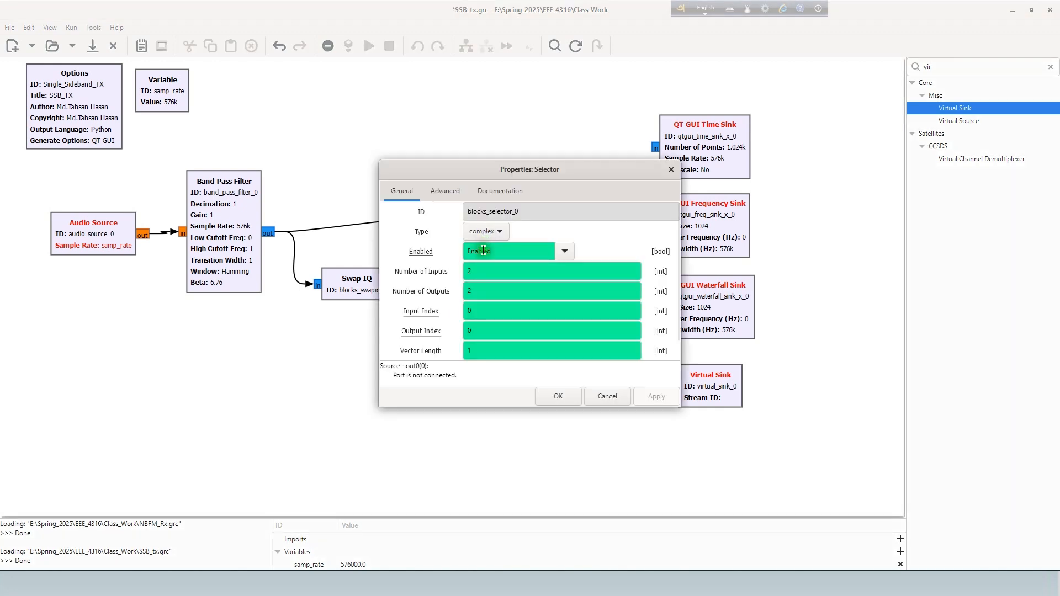
double_click(470, 290)
text(1)
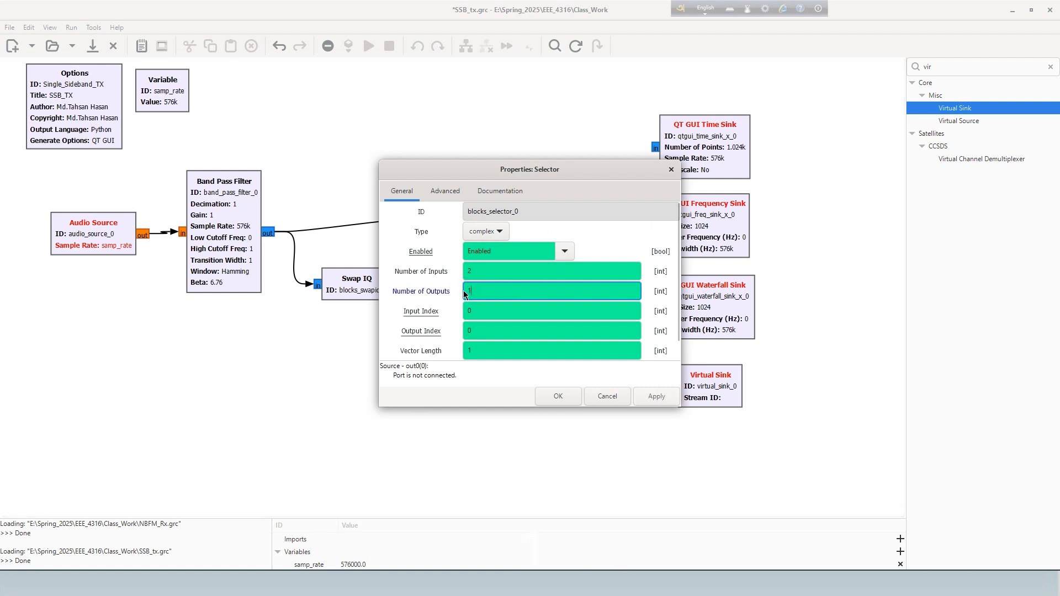
key(Return)
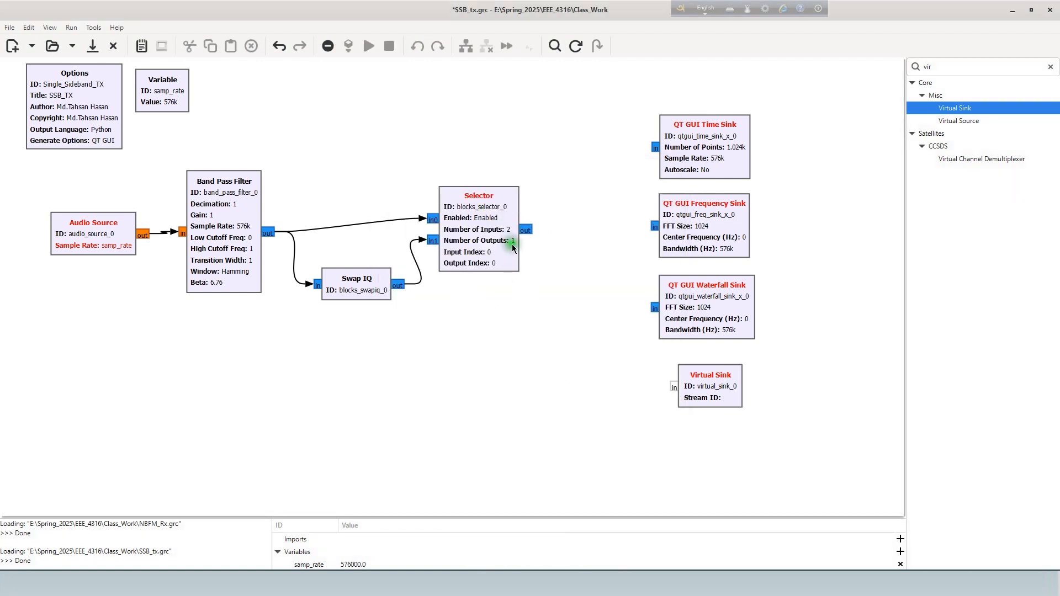
- Connect the Selector's output to the inputs of the QT GUI Time, Frequency and Waterfall Sinks
click(526, 230)
click(657, 148)
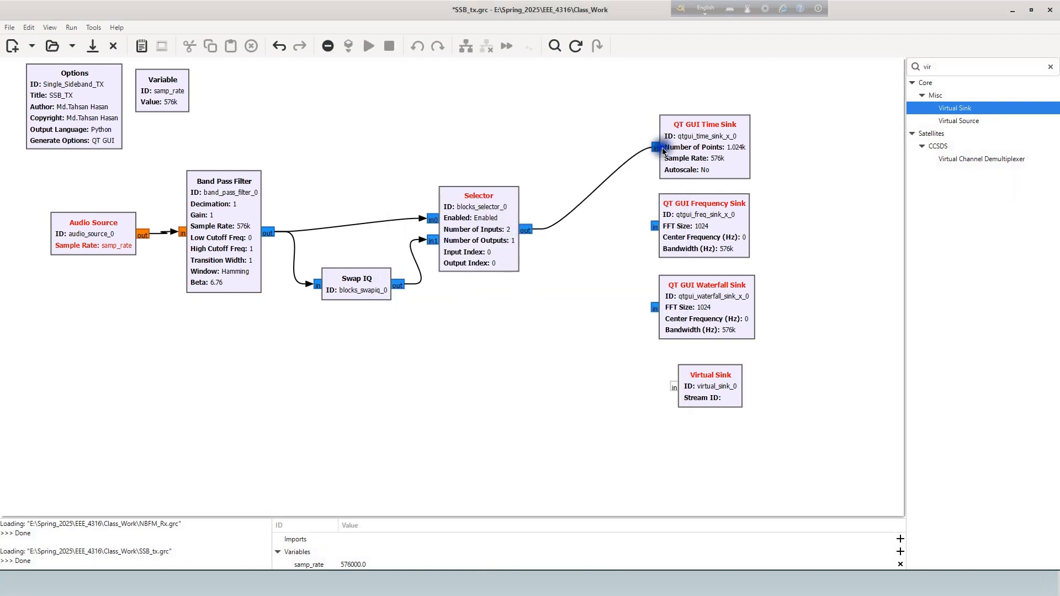
click(526, 230)
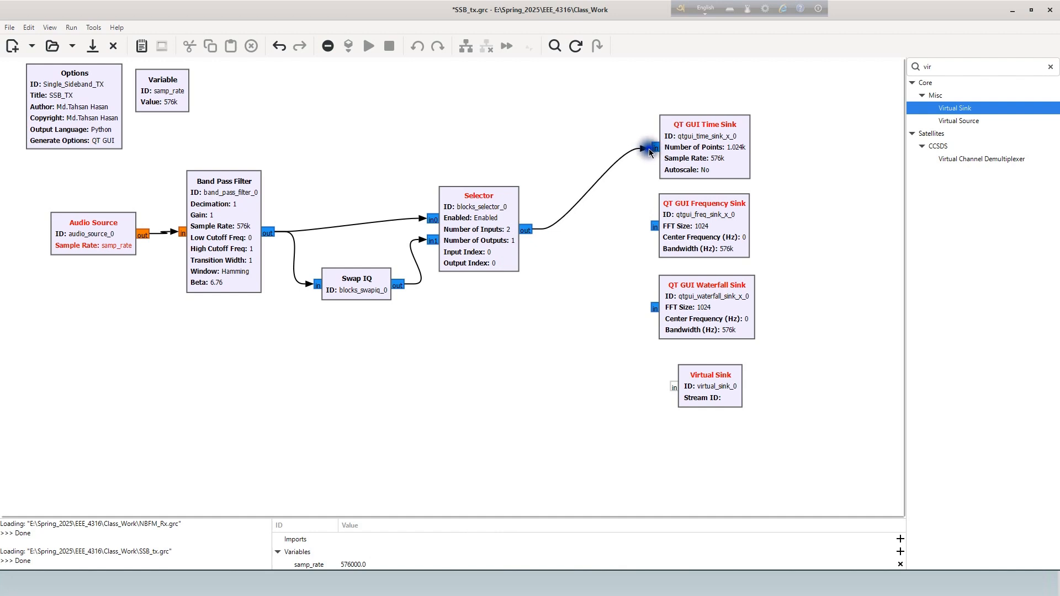
click(657, 145)
click(526, 230)
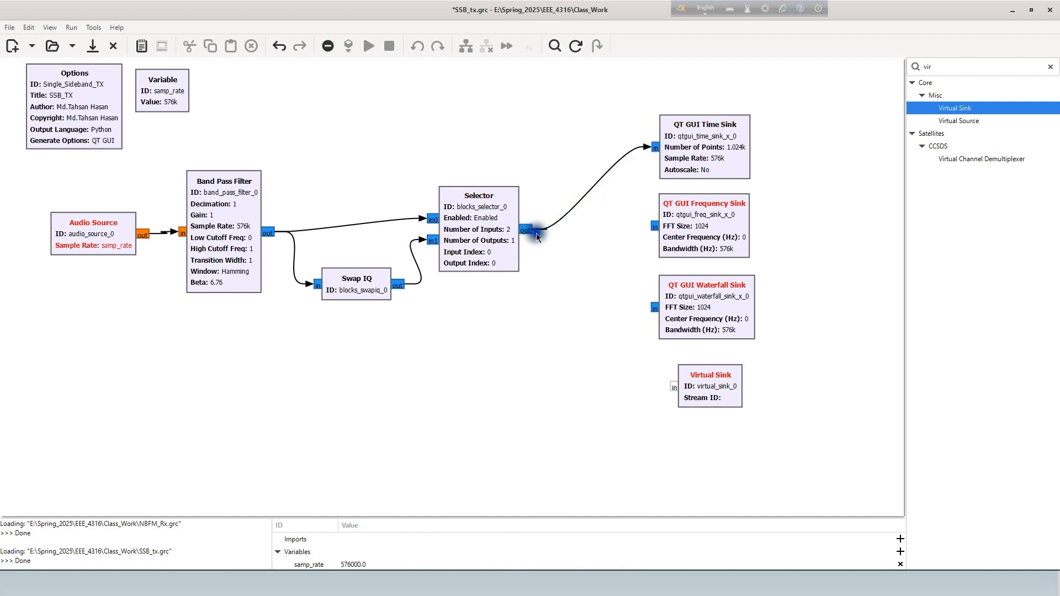
click(658, 228)
click(526, 230)
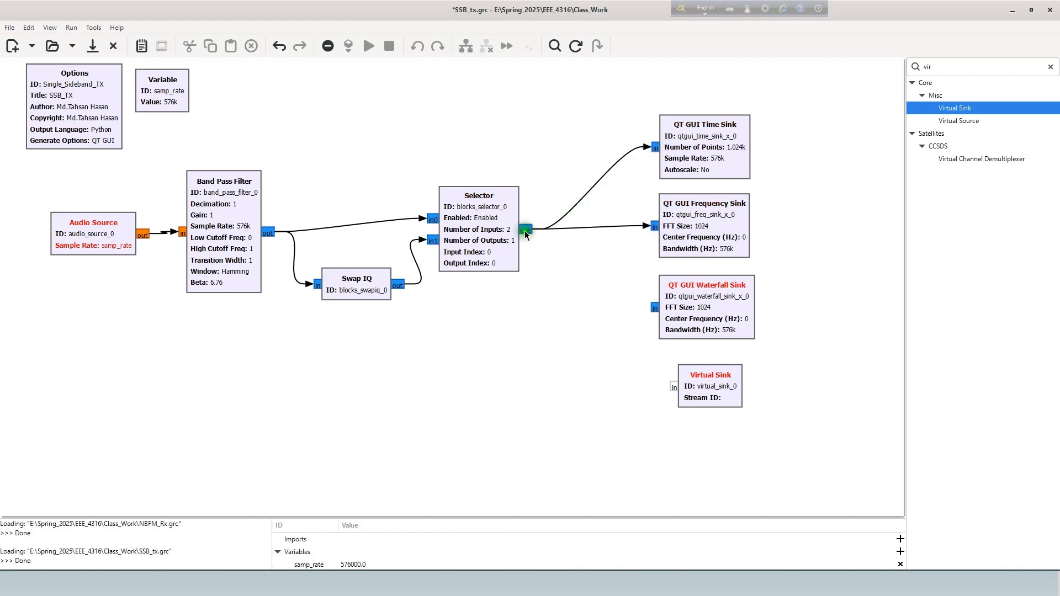
click(643, 300)
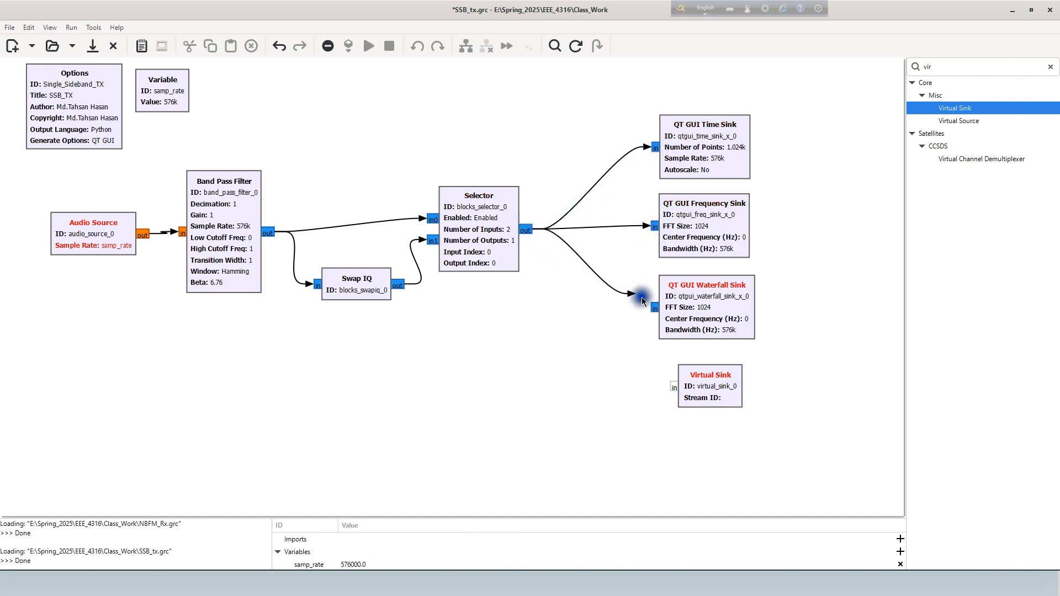
- Connect the Selector's output to the Virtual Sink and nudge that sink closer beneath the QT GUI Waterfall Sink
click(527, 230)
click(674, 386)
click(698, 391)
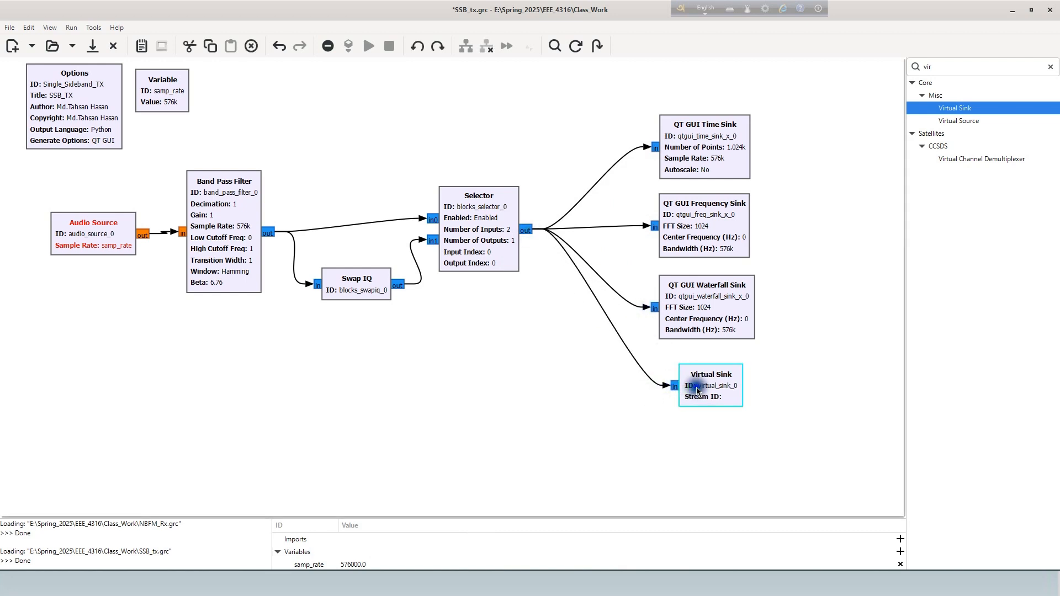
drag(697, 391, 690, 386)
click(575, 428)
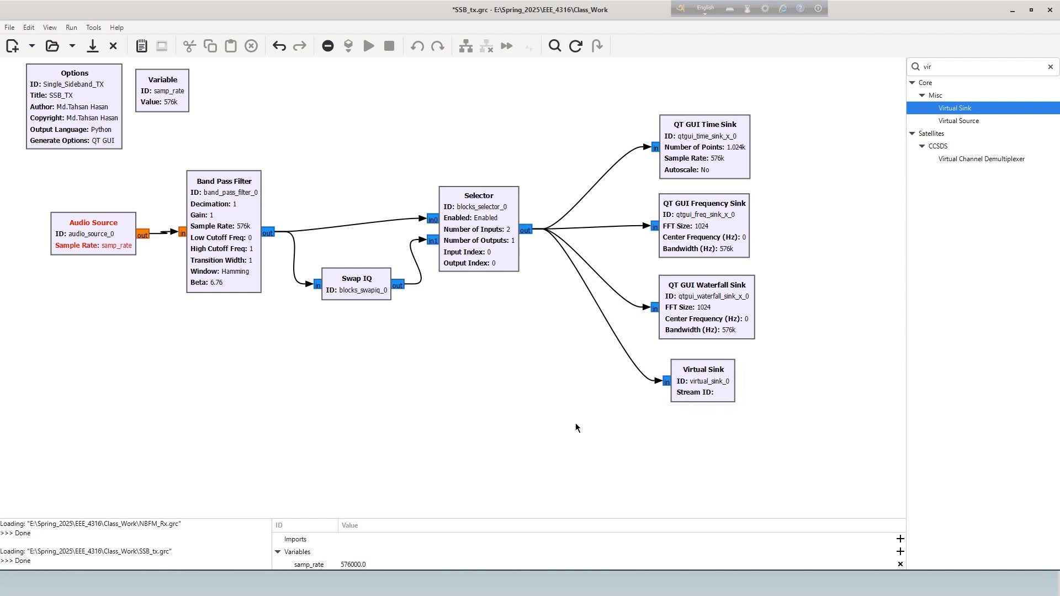
- Clear the block search and move the whole connected block chain down to free space beneath the Options block
click(1051, 67)
click(890, 87)
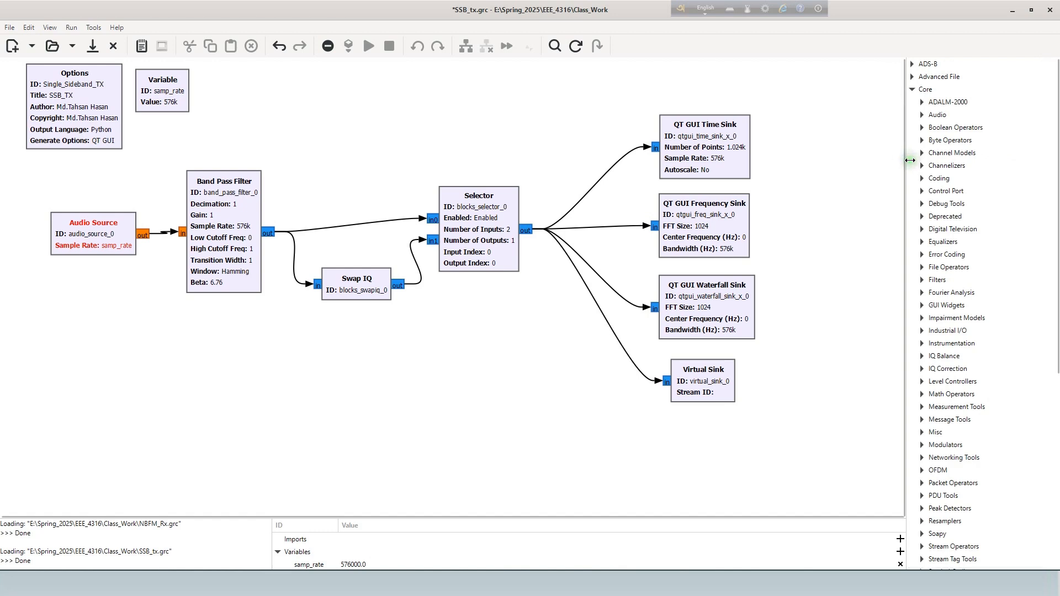
click(556, 55)
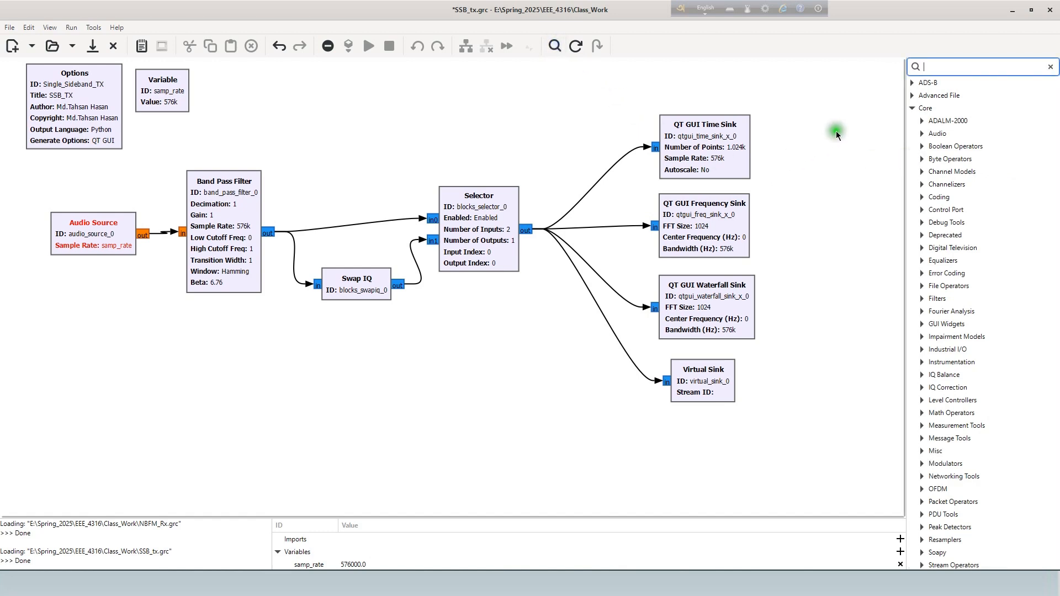
click(890, 174)
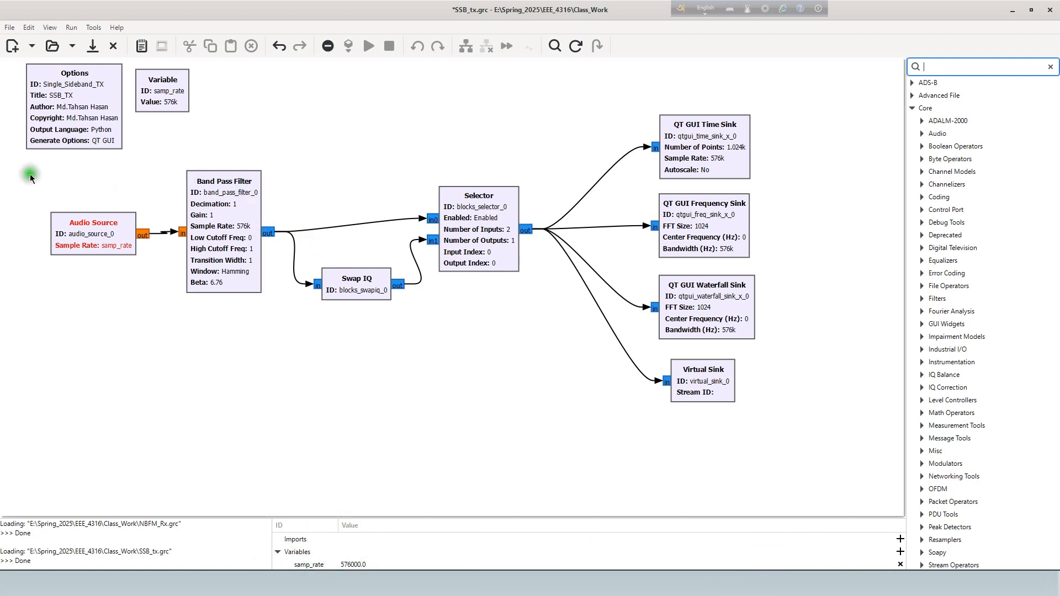
drag(29, 173, 764, 400)
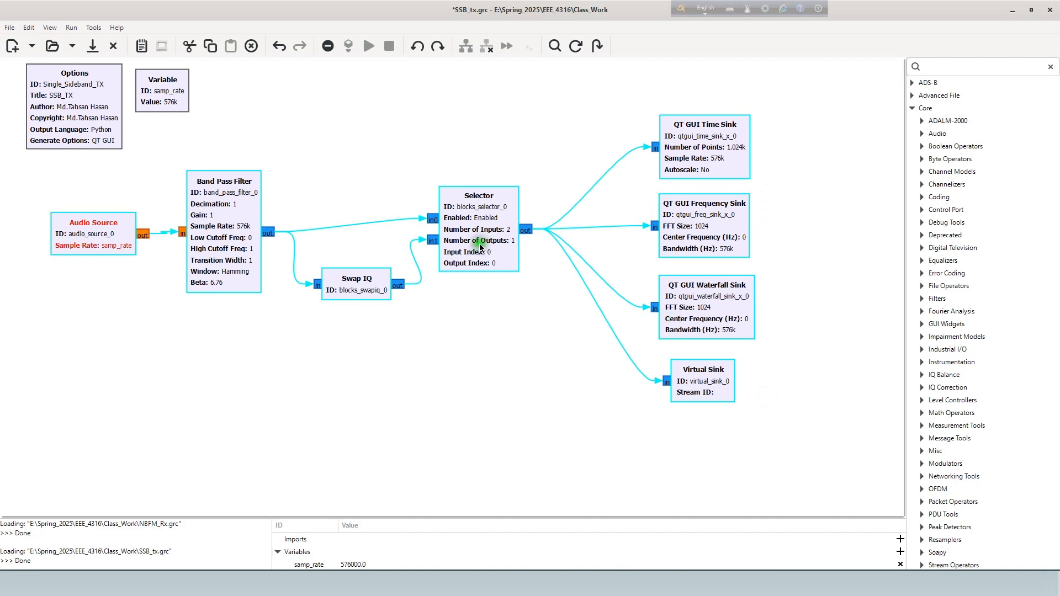
drag(480, 248, 478, 296)
click(279, 400)
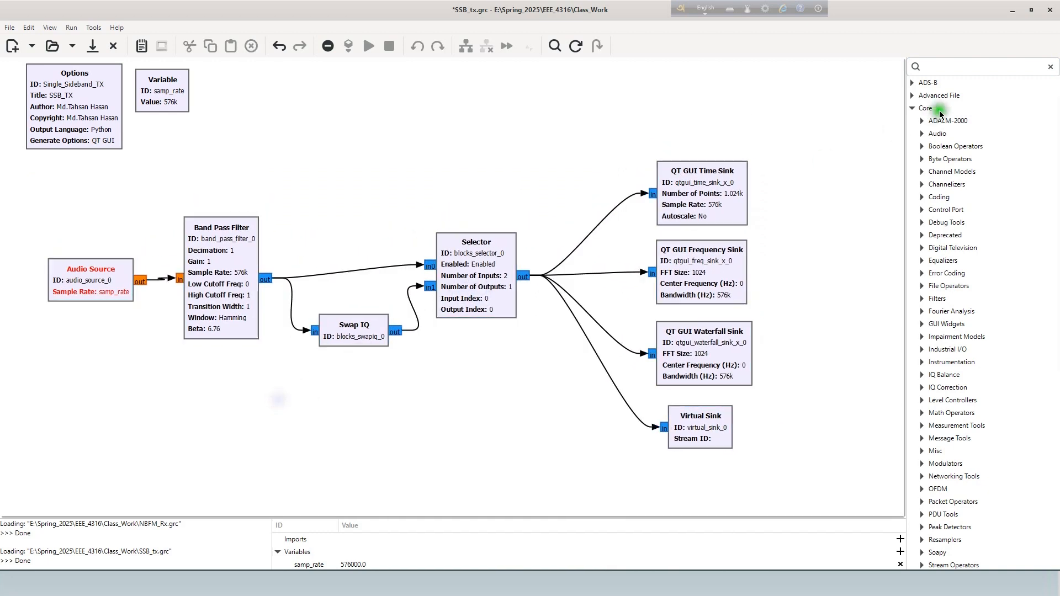
- Find the QT GUI Range block and place it beside the samp_rate Variable block
click(942, 66)
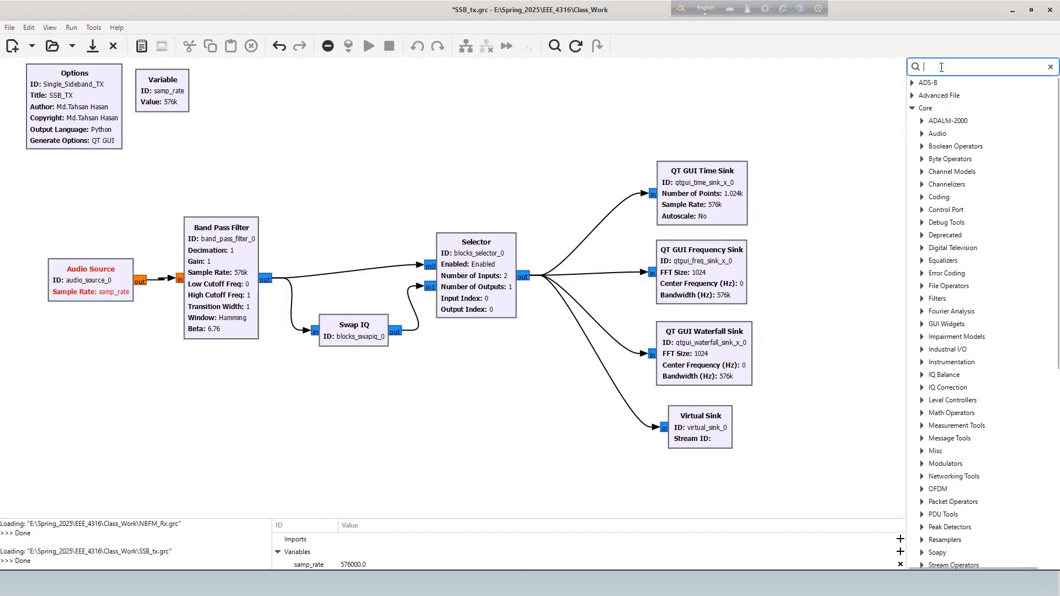
text(qt)
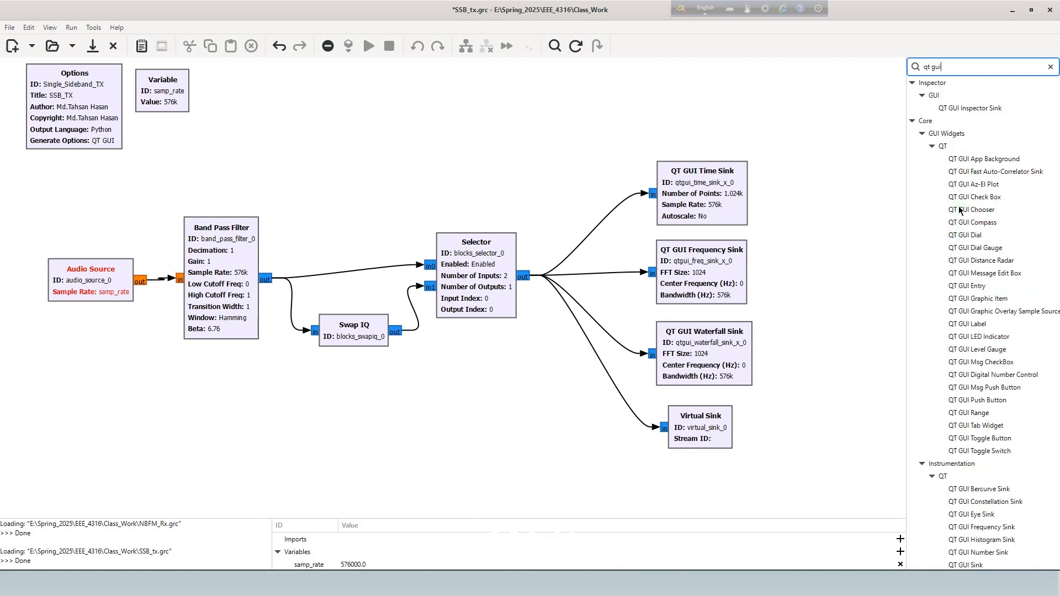
text(gui r)
drag(961, 122, 262, 116)
- Duplicate the QT GUI Range block and line up both range blocks side by side next to the samp_rate Variable
key(ctrl+c)
key(ctrl+v)
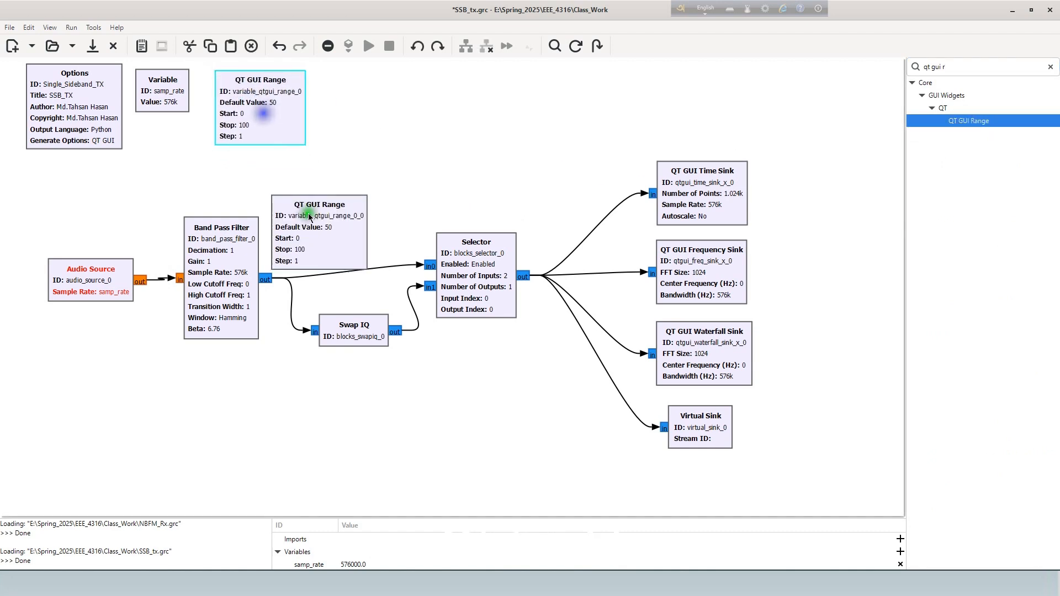
drag(316, 198, 362, 72)
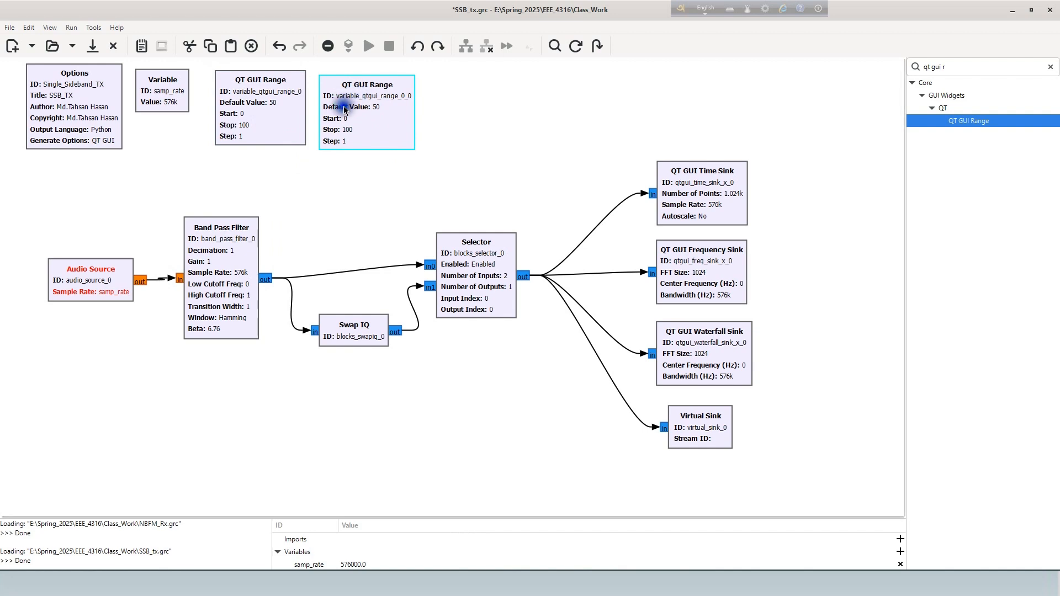
drag(303, 113, 295, 114)
drag(362, 111, 356, 110)
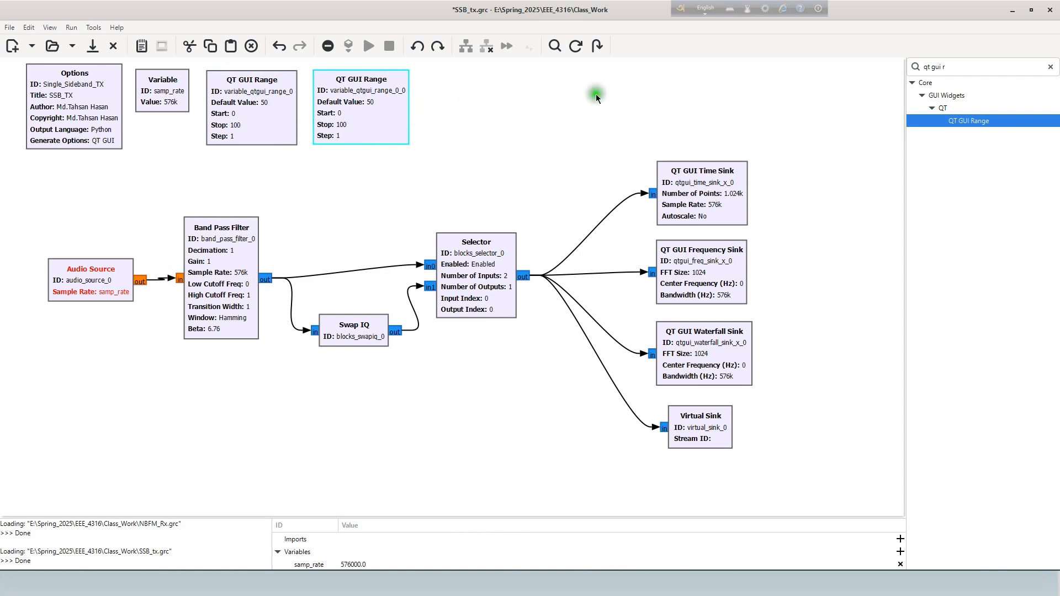
- Place a QT GUI Chooser block beside the second QT GUI Range and add a duplicate of it alongside
click(964, 67)
key(BackSpace)
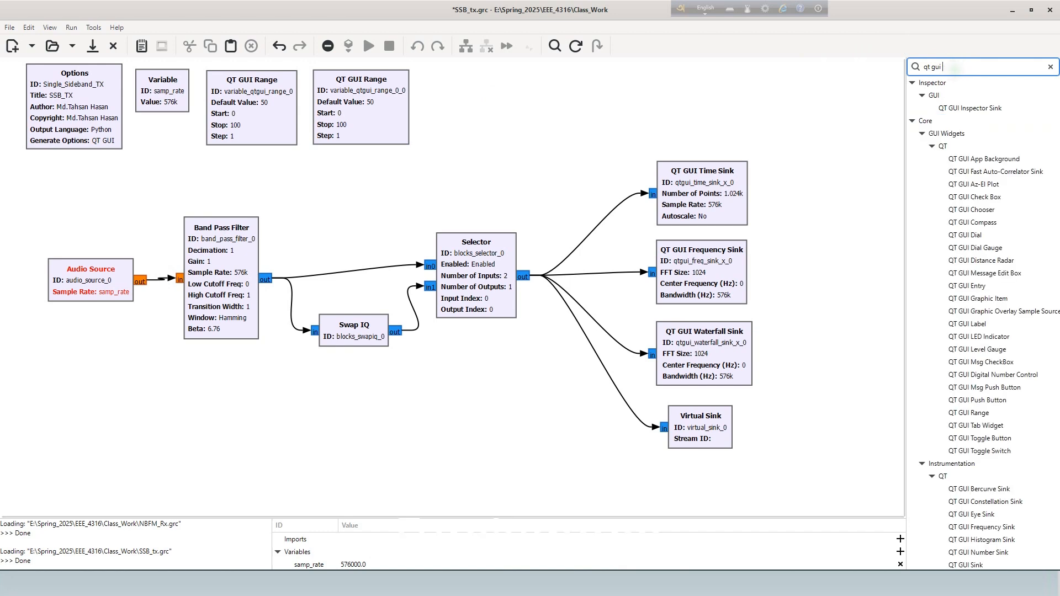
text(c)
drag(961, 133, 448, 103)
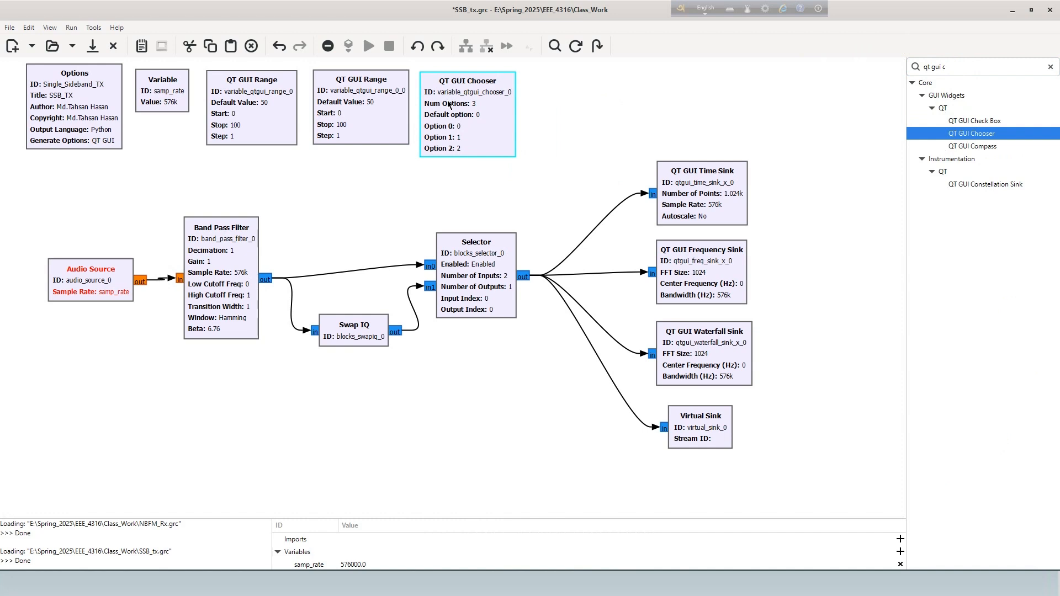
click(477, 104)
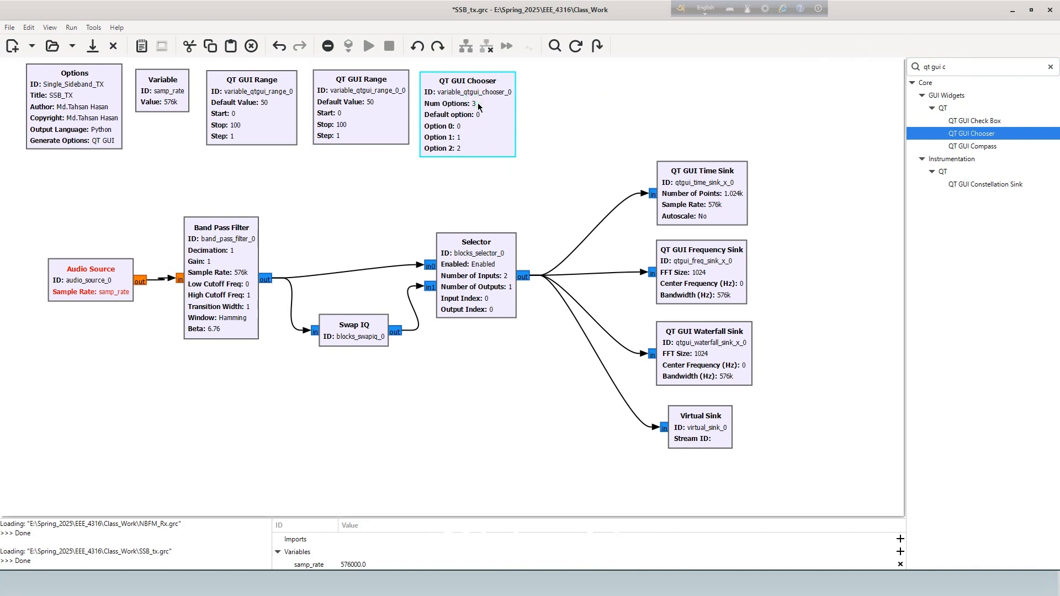
key(ctrl+v)
drag(387, 209, 593, 103)
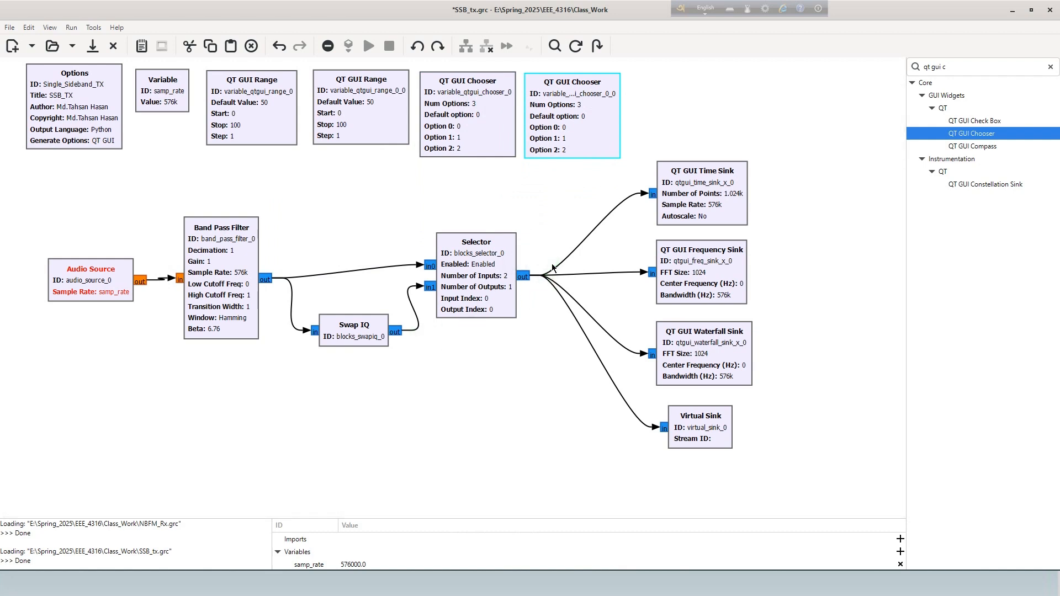
- Find the Band-pass Filter Taps block and place it in the empty area beyond the QT GUI Time Sink
drag(947, 67, 885, 67)
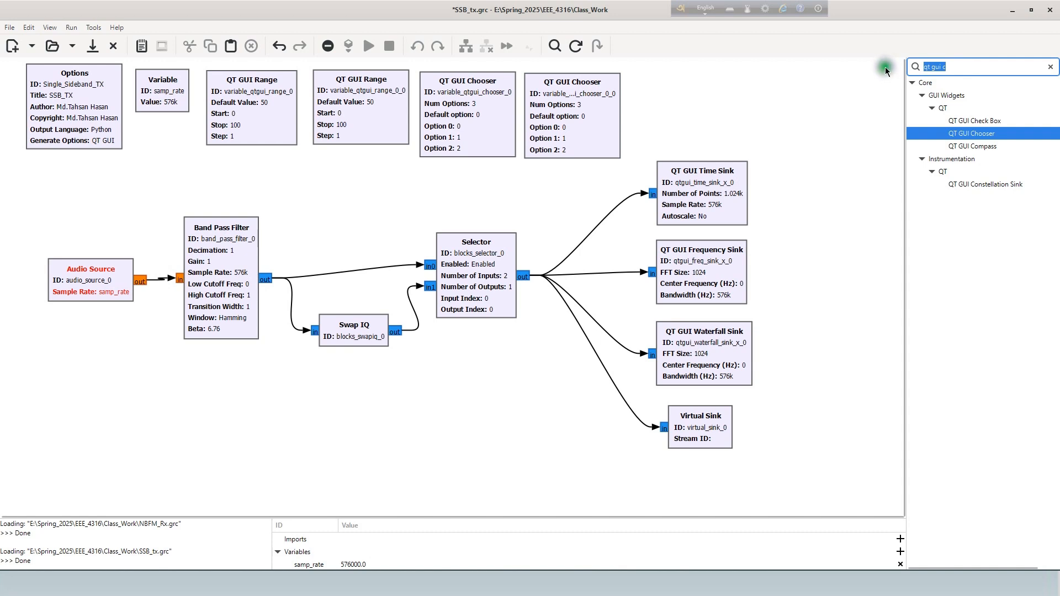
text(band)
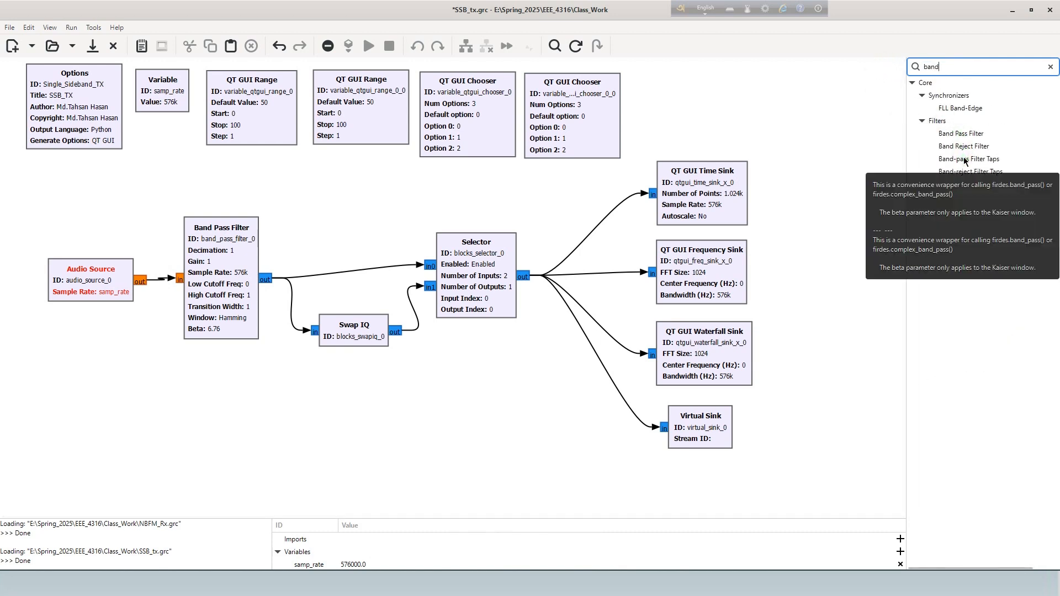
drag(964, 161, 729, 91)
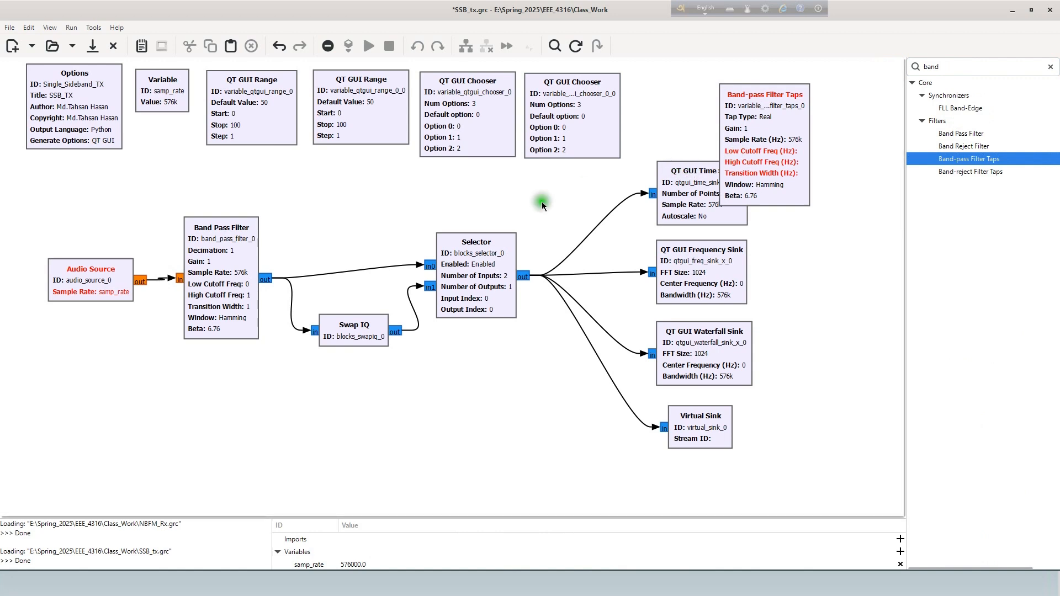
drag(764, 150, 830, 162)
- Move the connected block chain further down and put the Band-pass Filter Taps block next to the second QT GUI Chooser
drag(35, 221, 754, 463)
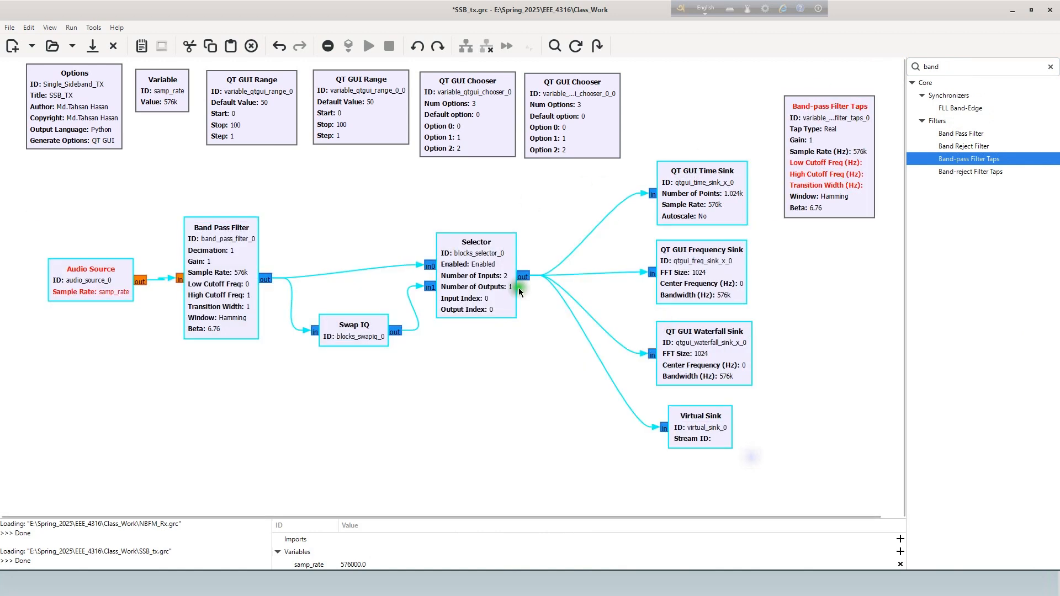
drag(494, 275, 494, 346)
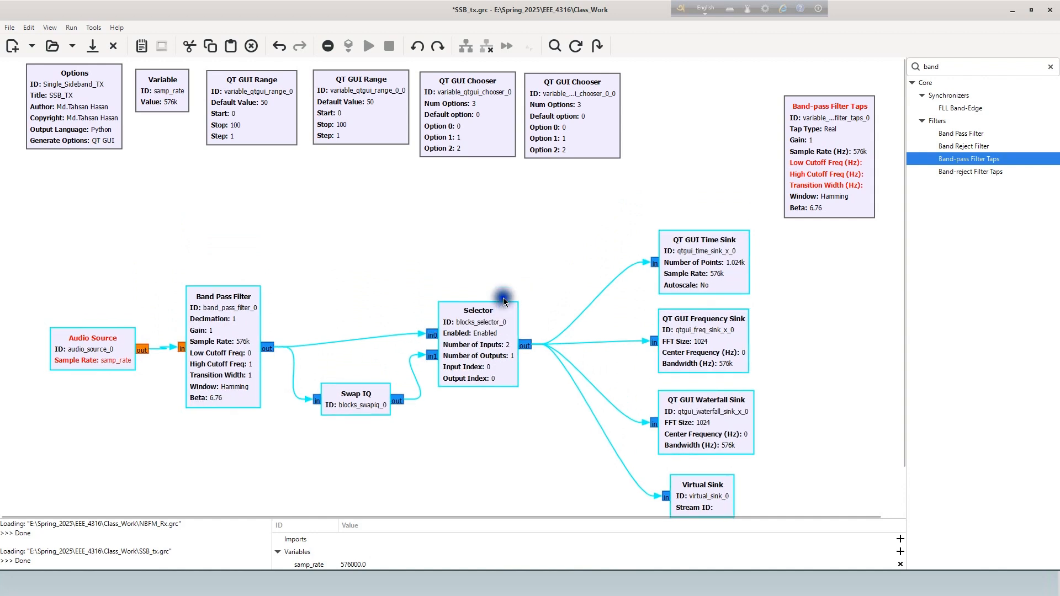
drag(502, 304, 505, 284)
drag(865, 155, 712, 131)
click(827, 147)
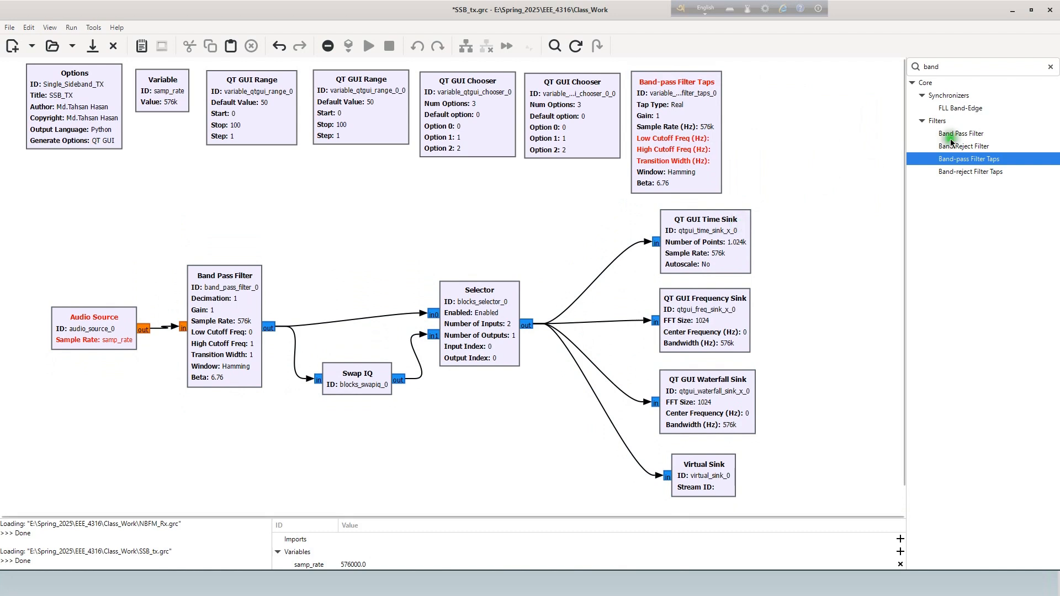
- Find the Variable block and place a new one beneath the Options block
drag(950, 67, 915, 66)
text(v)
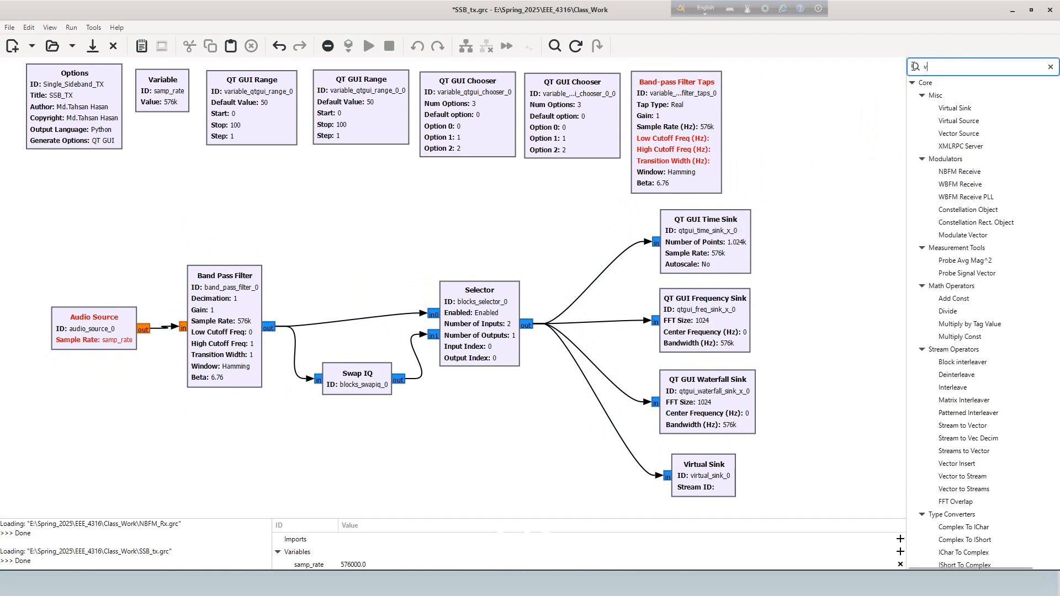
text(ari)
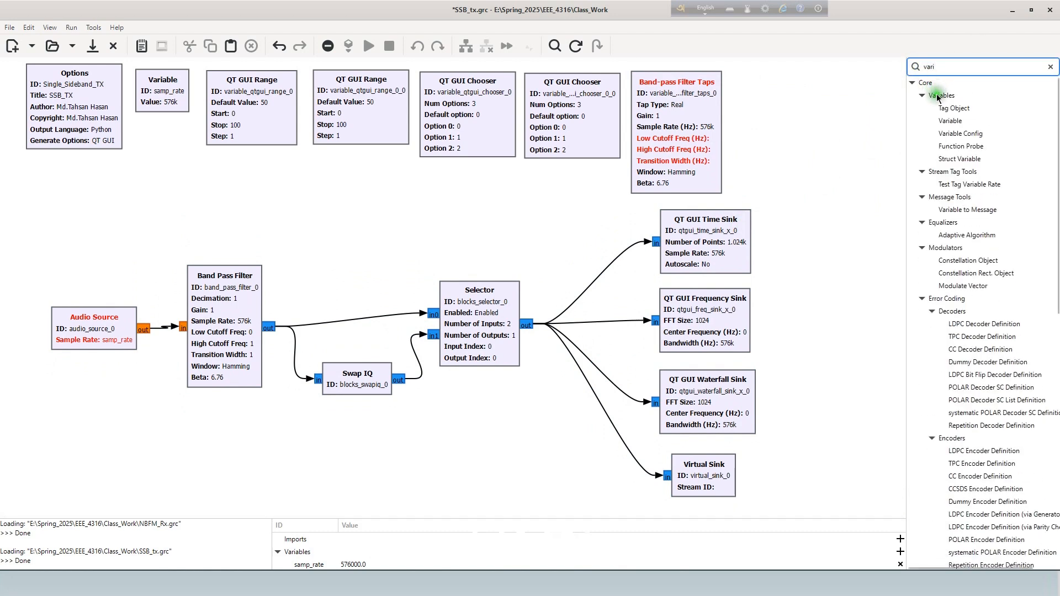
drag(950, 125, 67, 195)
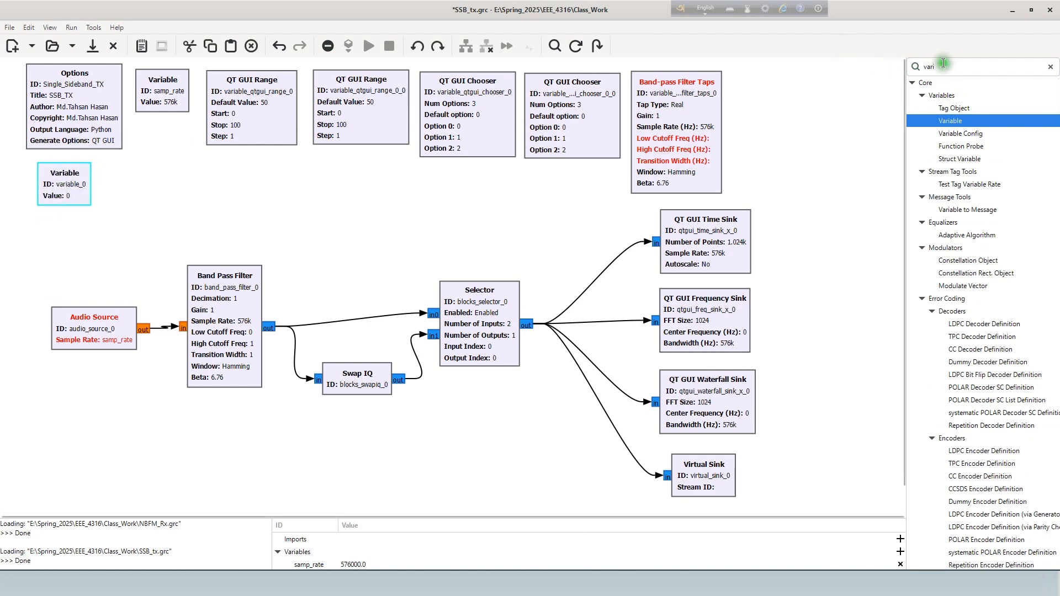
- Find the Note block and place it beside the new Variable block
click(907, 66)
text(no)
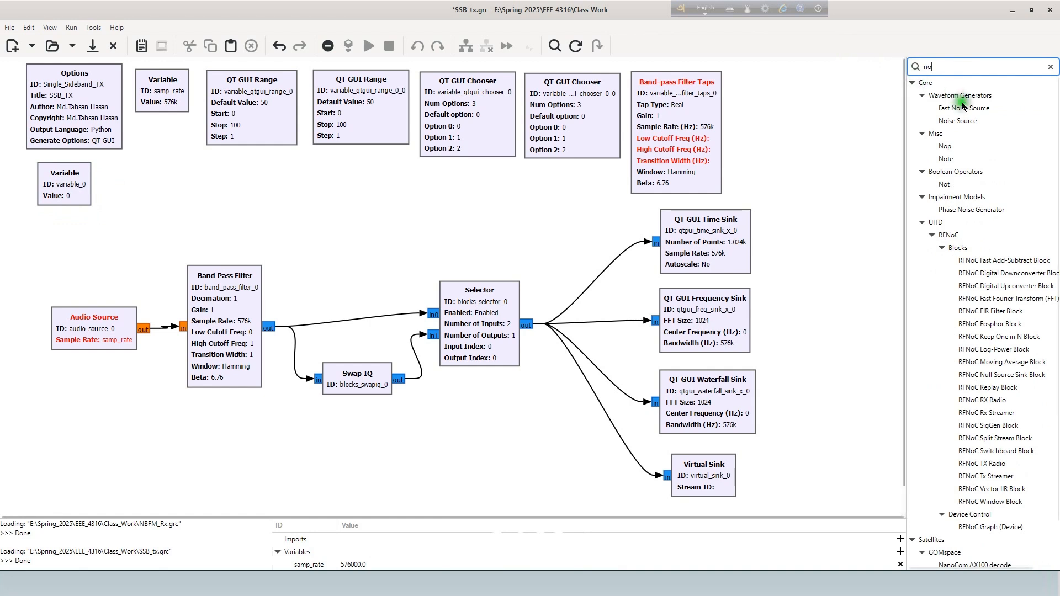
click(945, 147)
drag(946, 159, 133, 178)
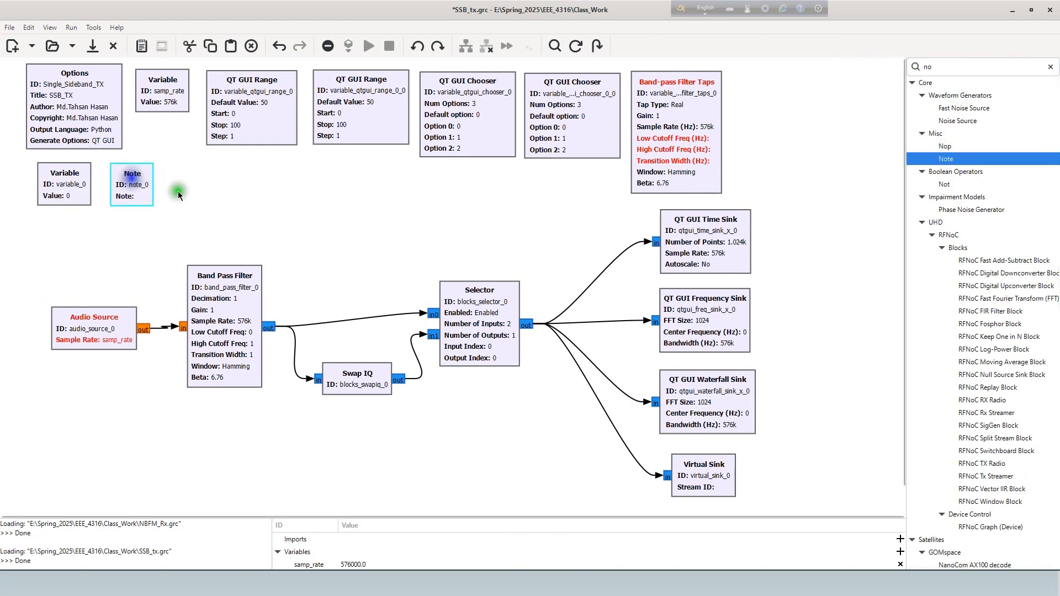
click(236, 201)
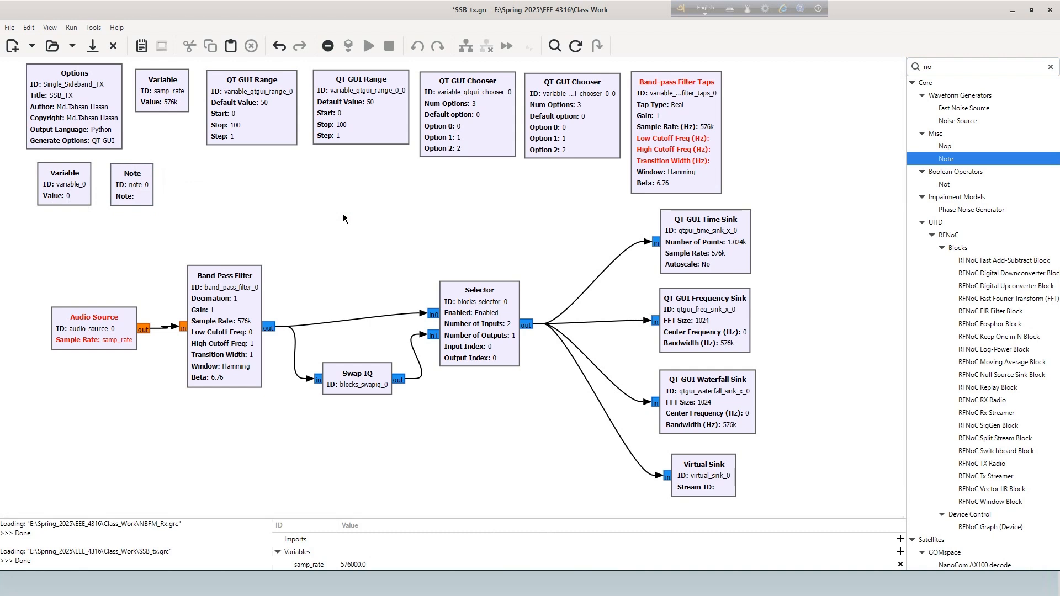
click(376, 178)
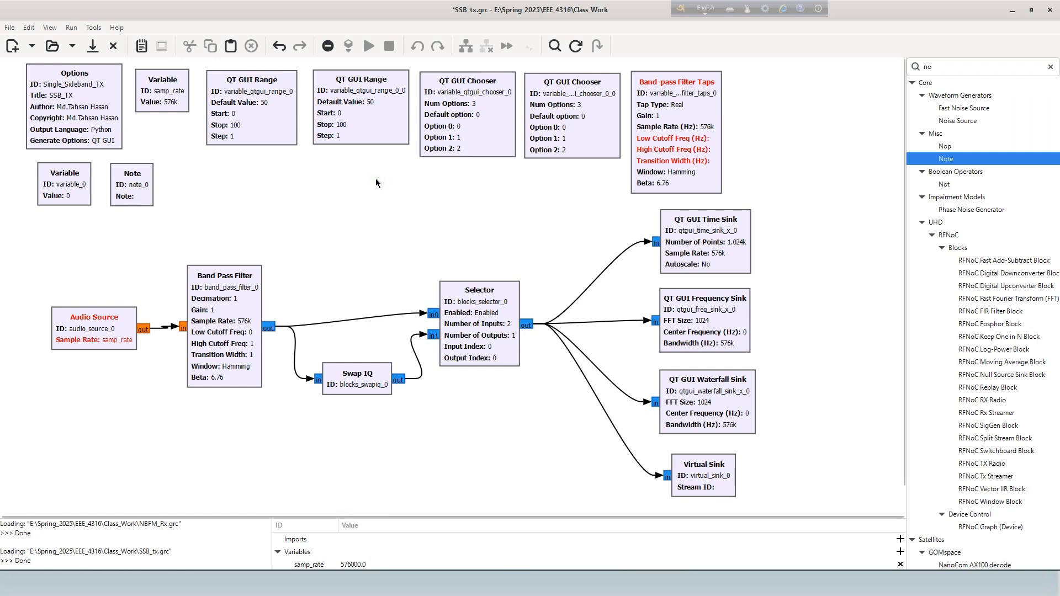
click(106, 329)
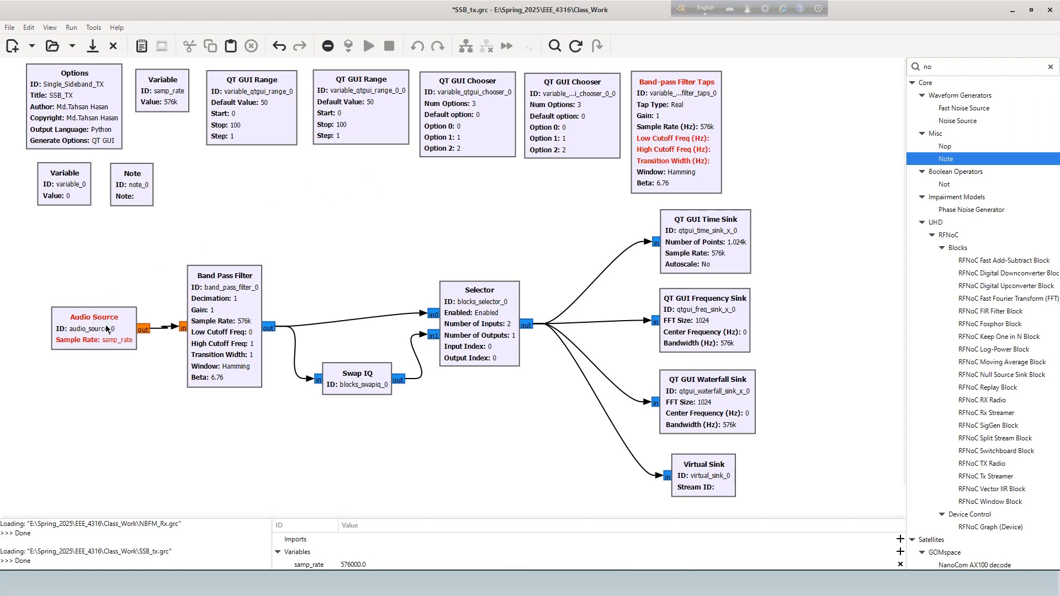
- Set the value of the samp_rate variable to 48e3
double_click(164, 100)
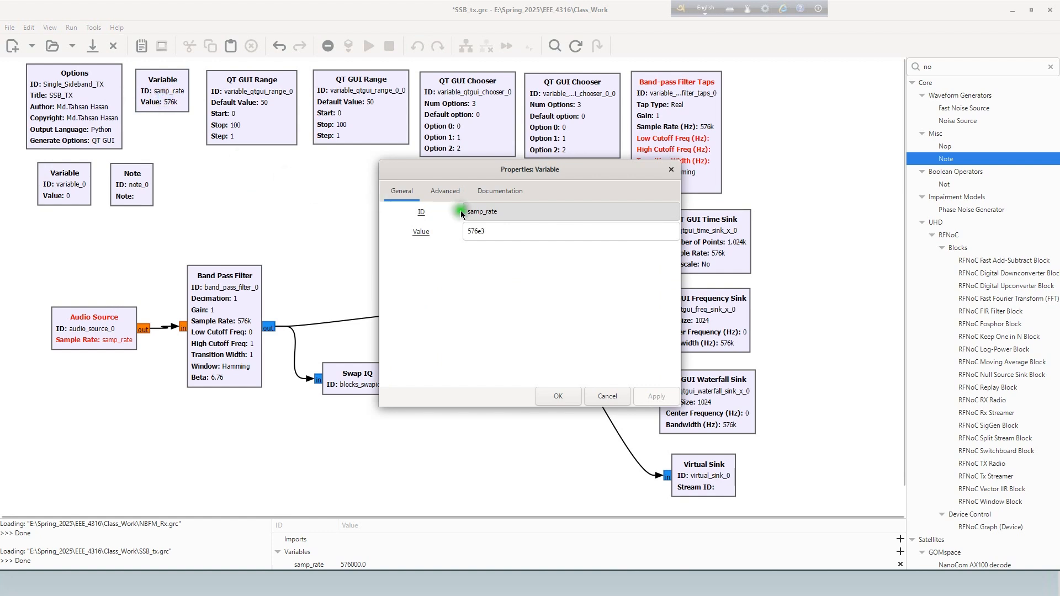
drag(481, 232, 451, 225)
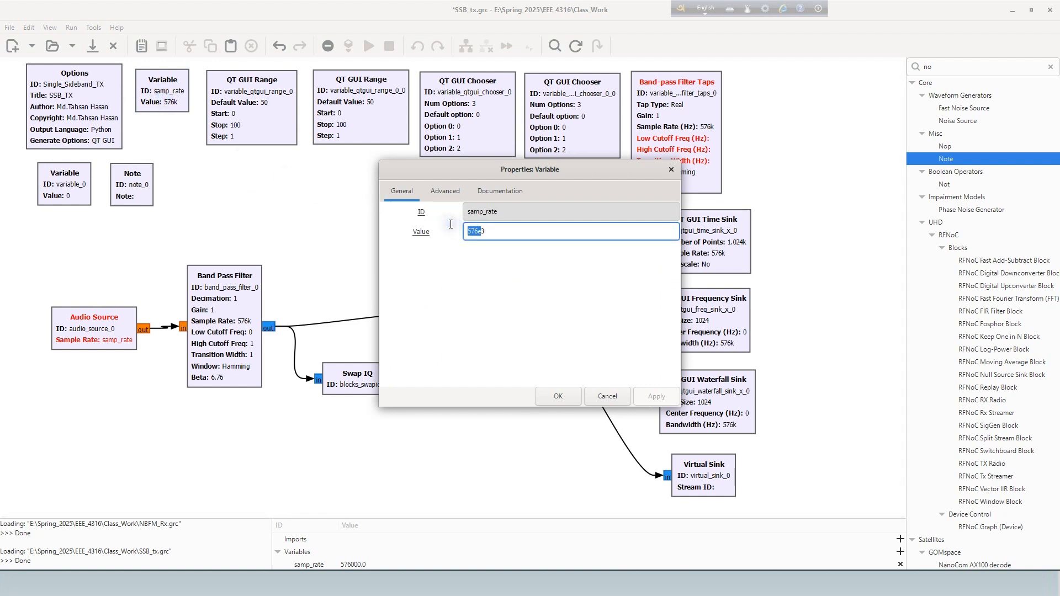
click(565, 400)
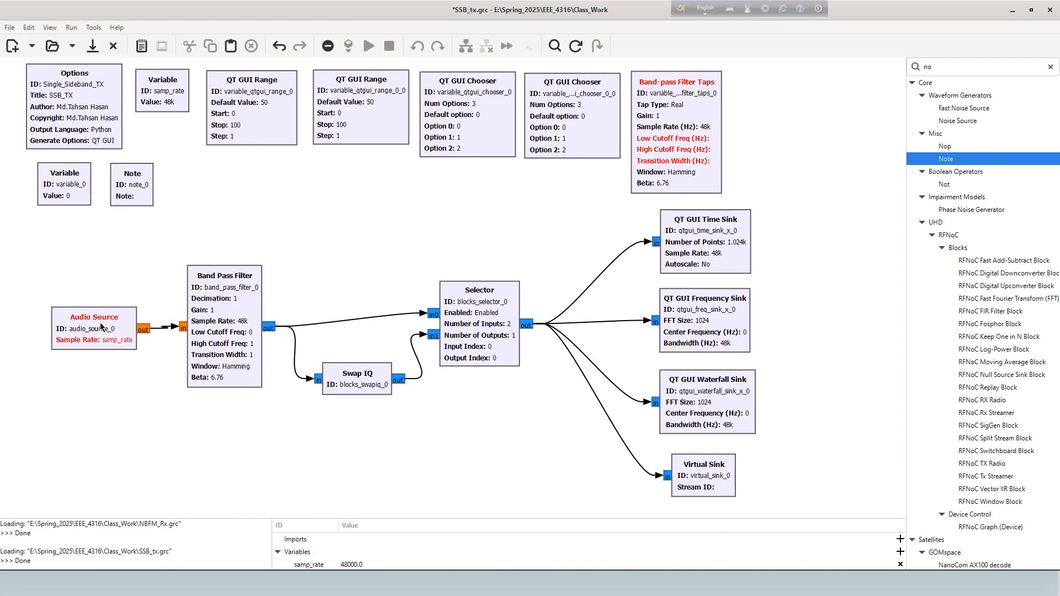
- Set the Audio Source's sample rate to the 48 kHz preset
double_click(101, 327)
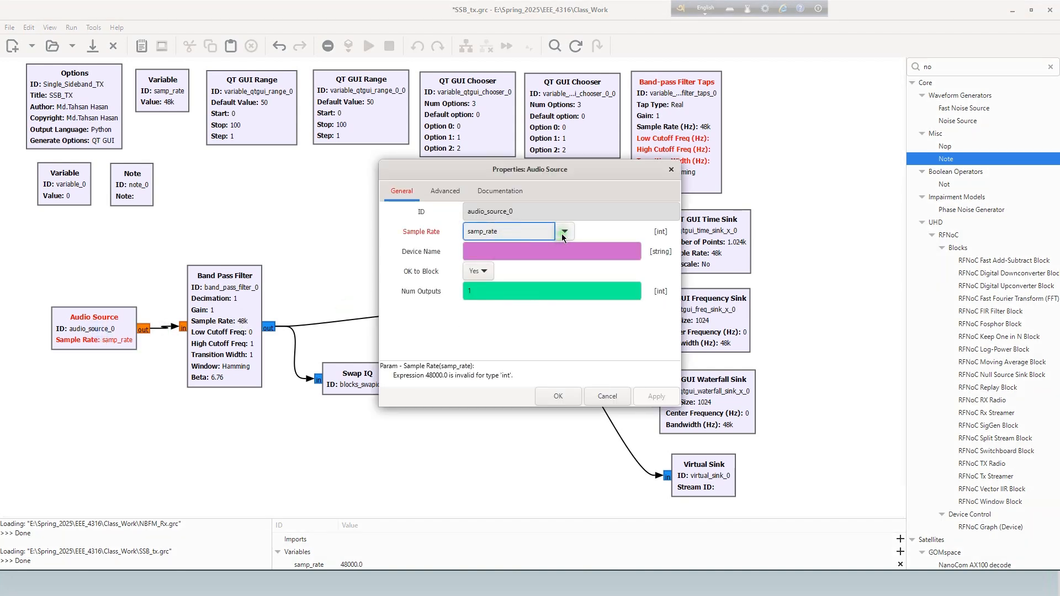
click(563, 233)
click(580, 325)
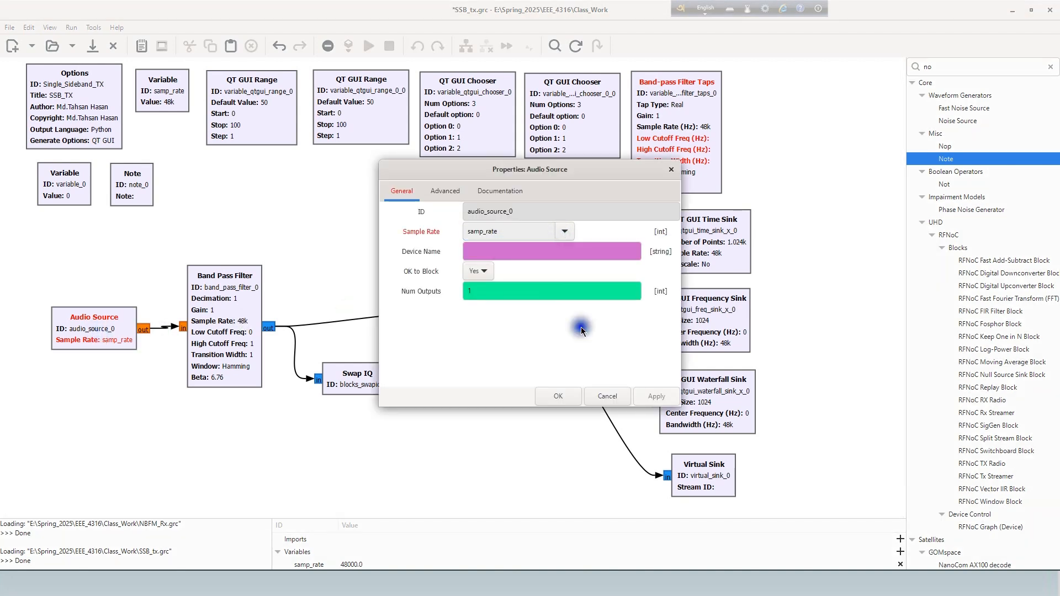
click(558, 393)
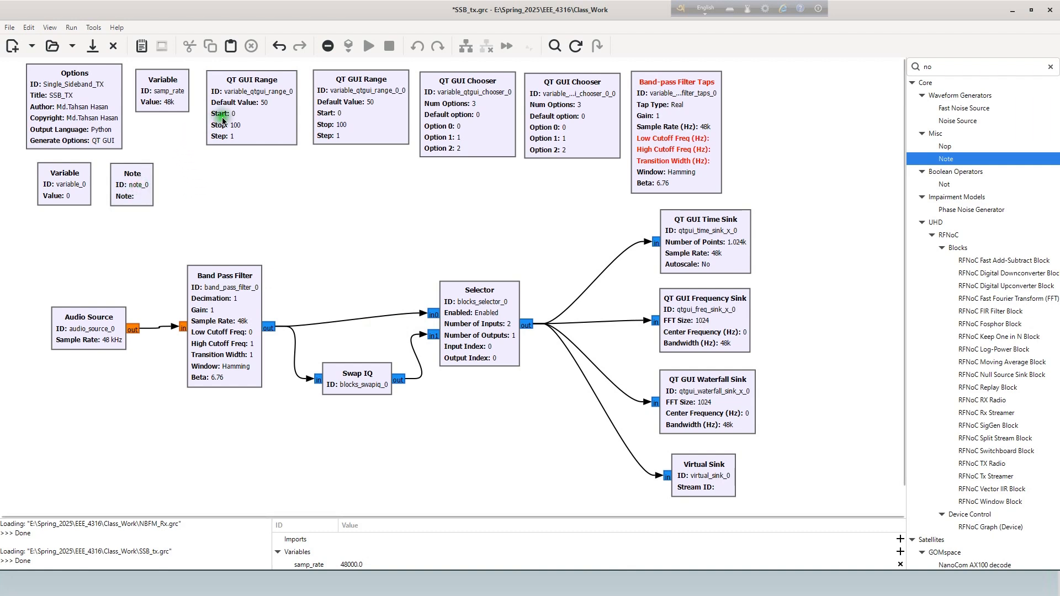
- Set the first QT GUI Range's ID to gain and its label to "Mic gain"
double_click(257, 114)
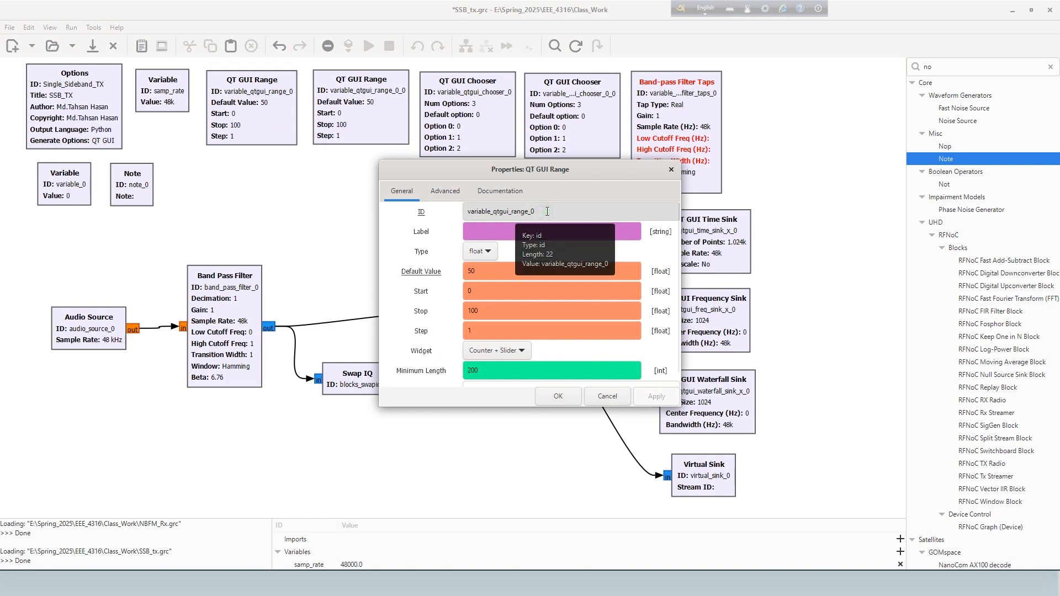
drag(538, 211, 470, 211)
text(ga)
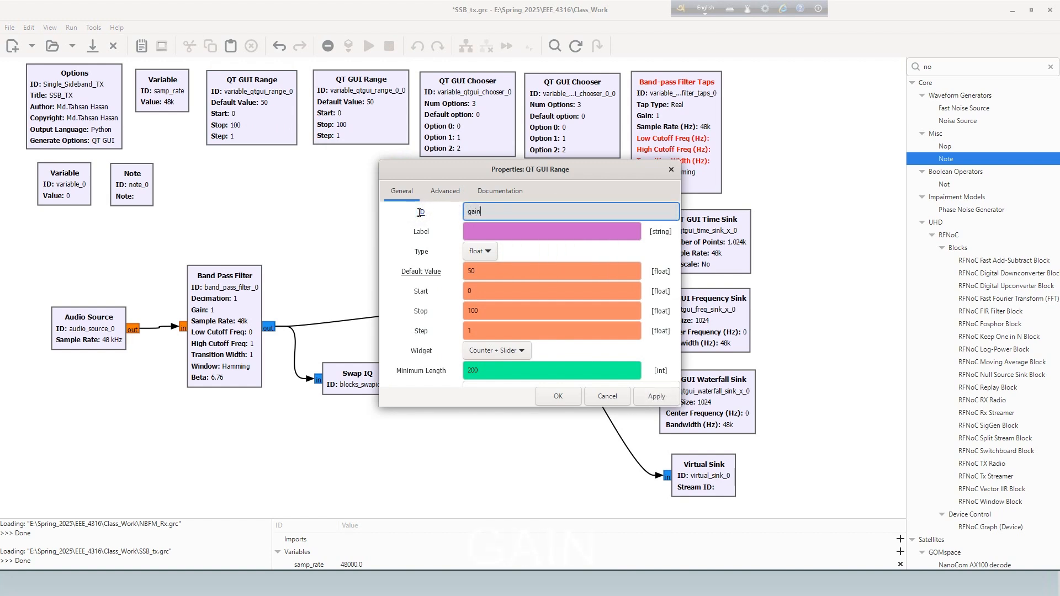
text(in)
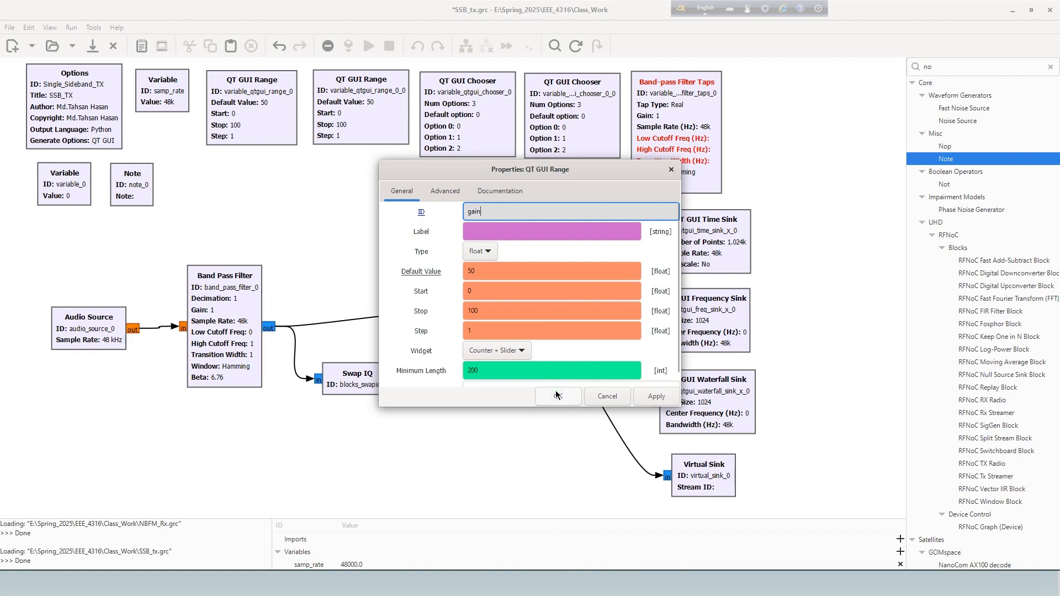
click(507, 232)
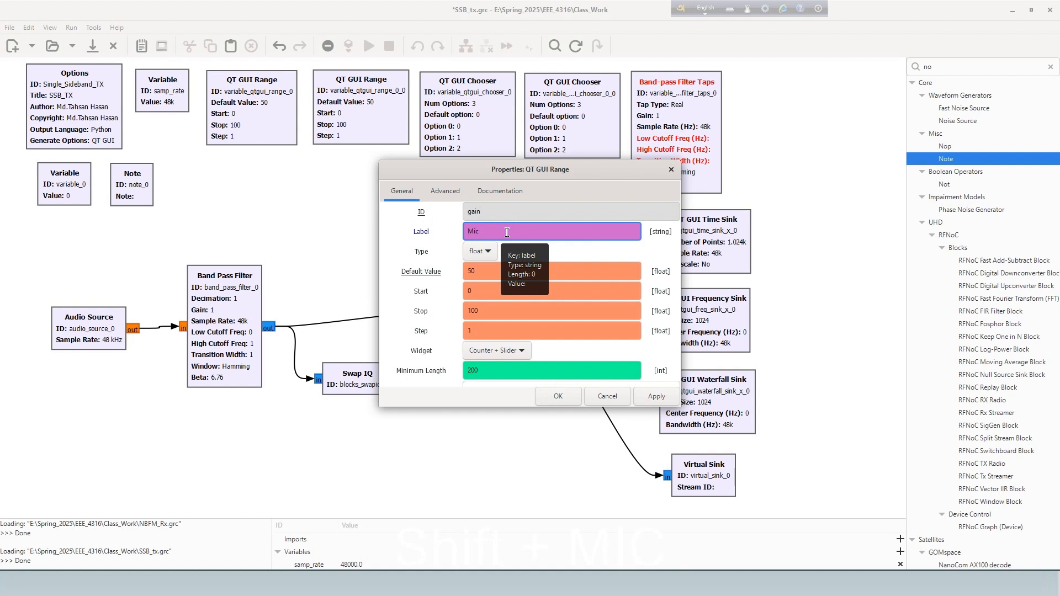
text(Mic gain)
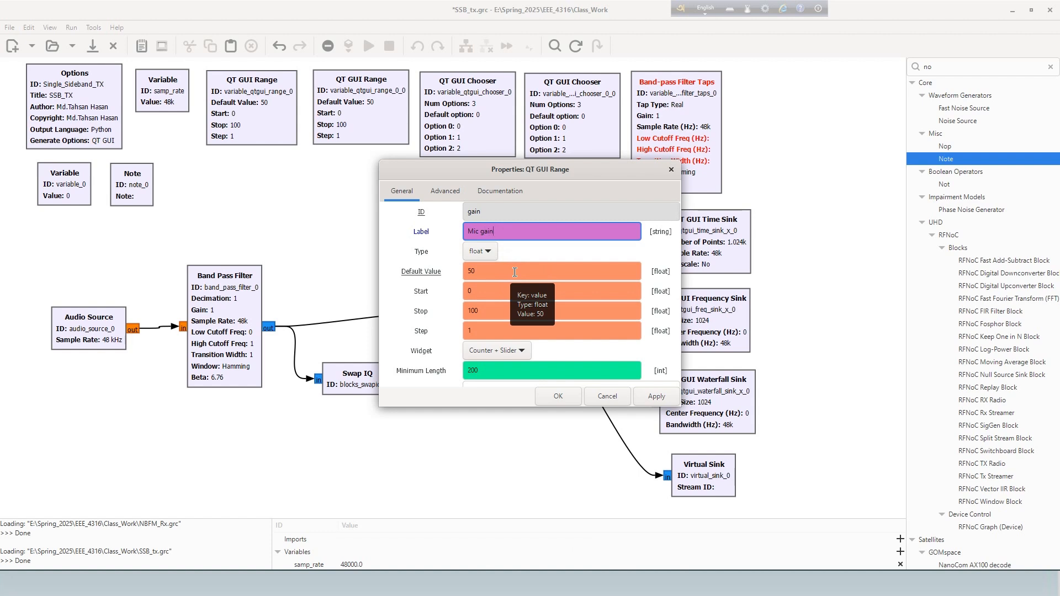
- Give the gain range a default value of 0, a start of -60 and a stop of 30
key(Tab)
key(Tab)
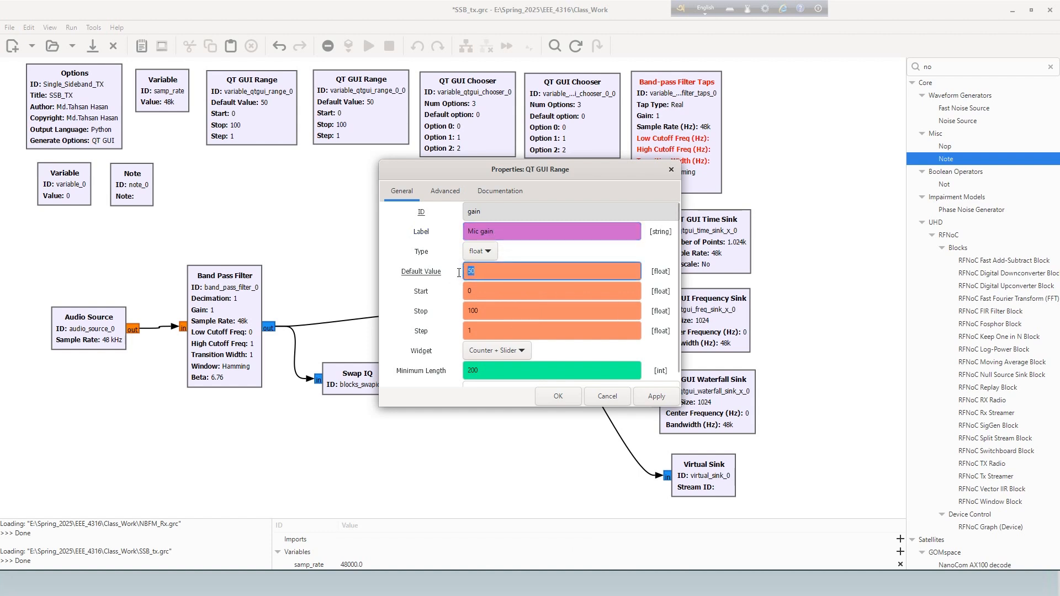
text(0)
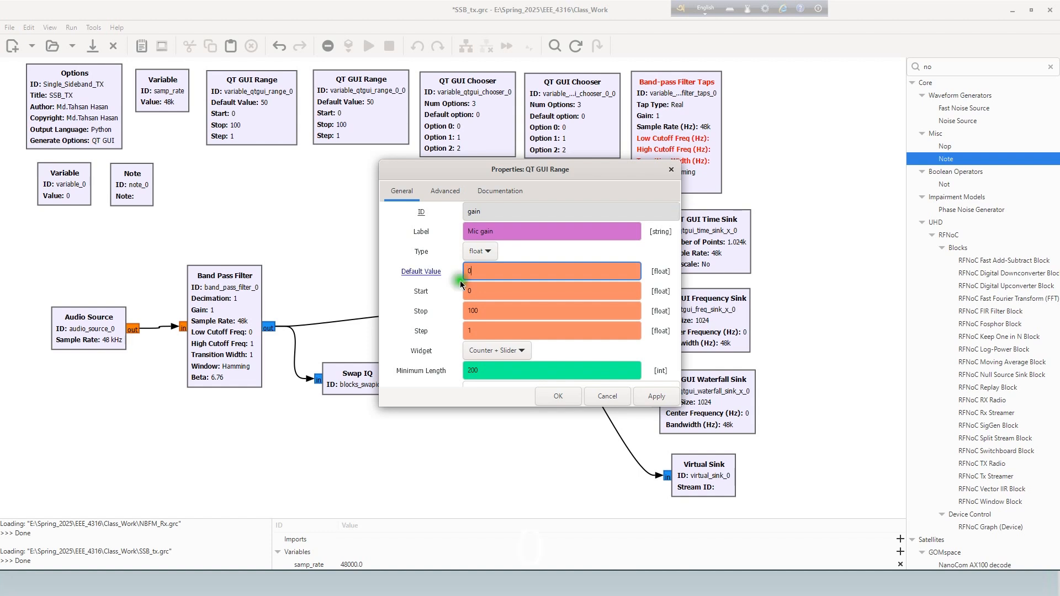
key(Tab)
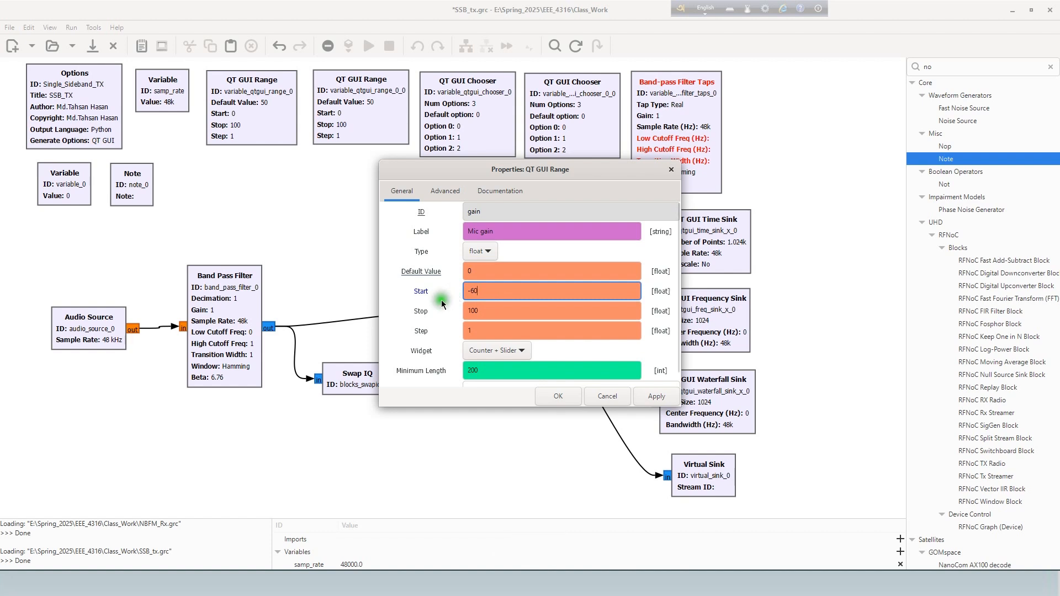
double_click(467, 311)
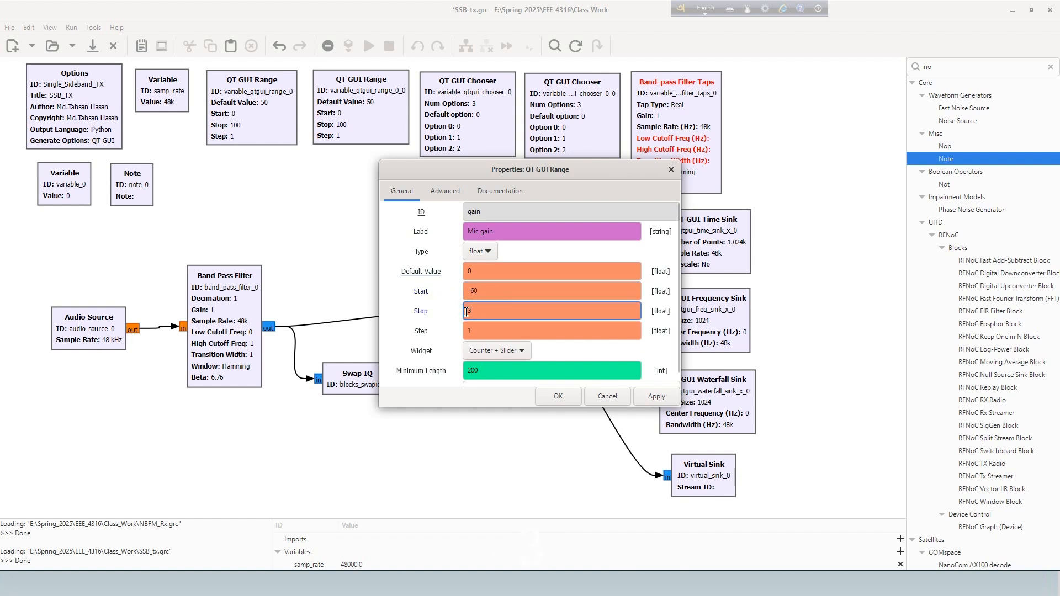
text(30)
click(558, 401)
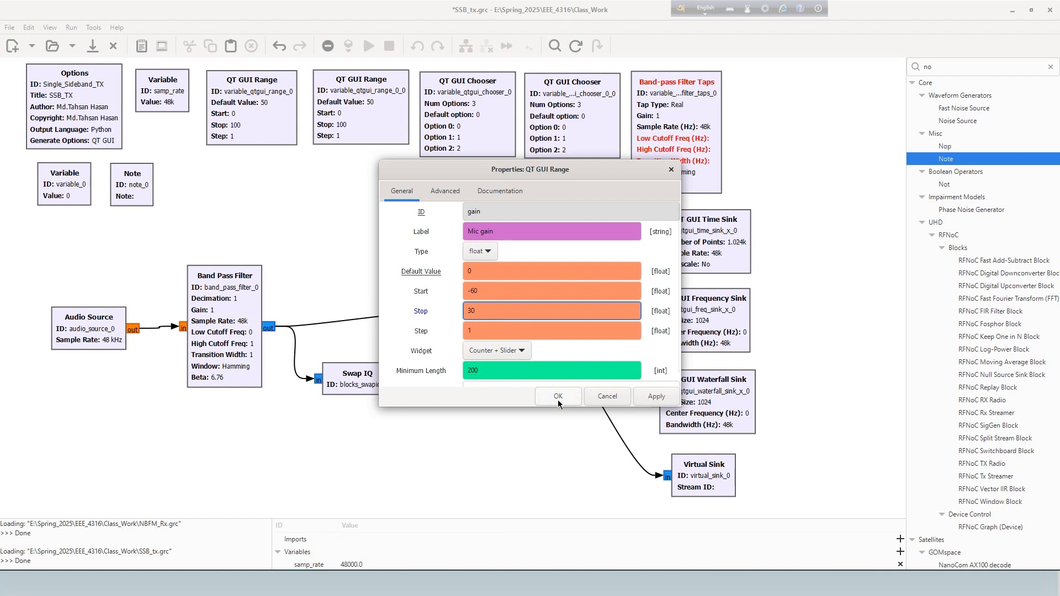
click(558, 400)
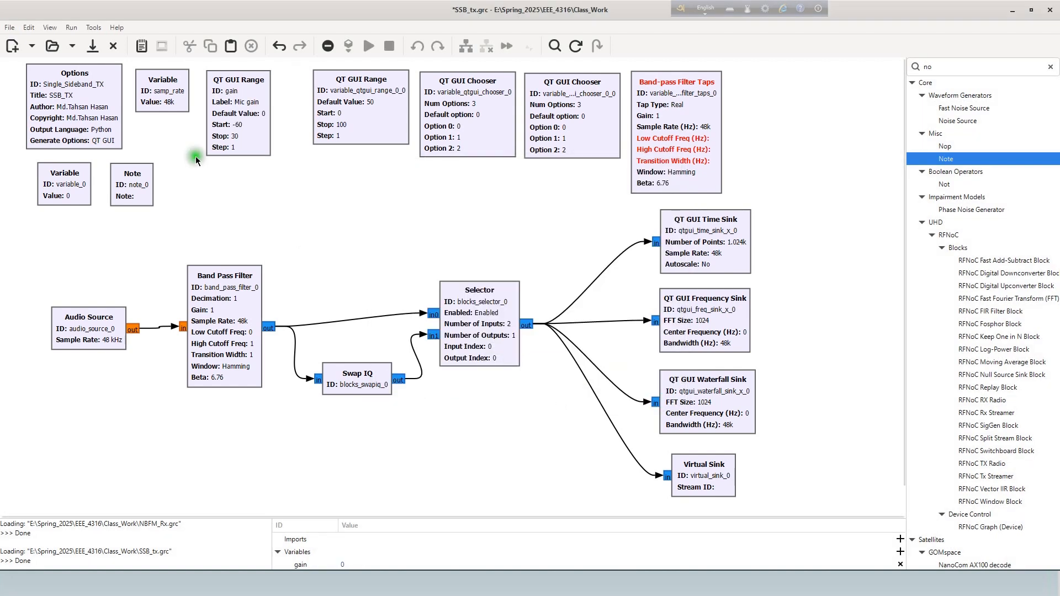
- Extend the gain range's label to "Mic gain (dB)"
double_click(229, 136)
click(411, 175)
click(522, 232)
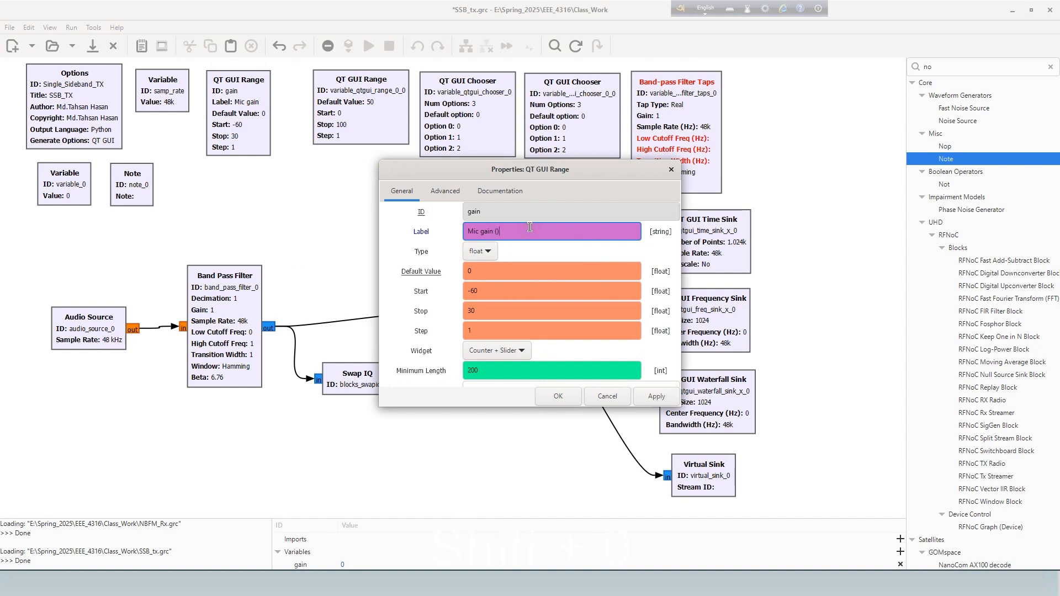
text(())
key(Left)
text(dB)
click(553, 390)
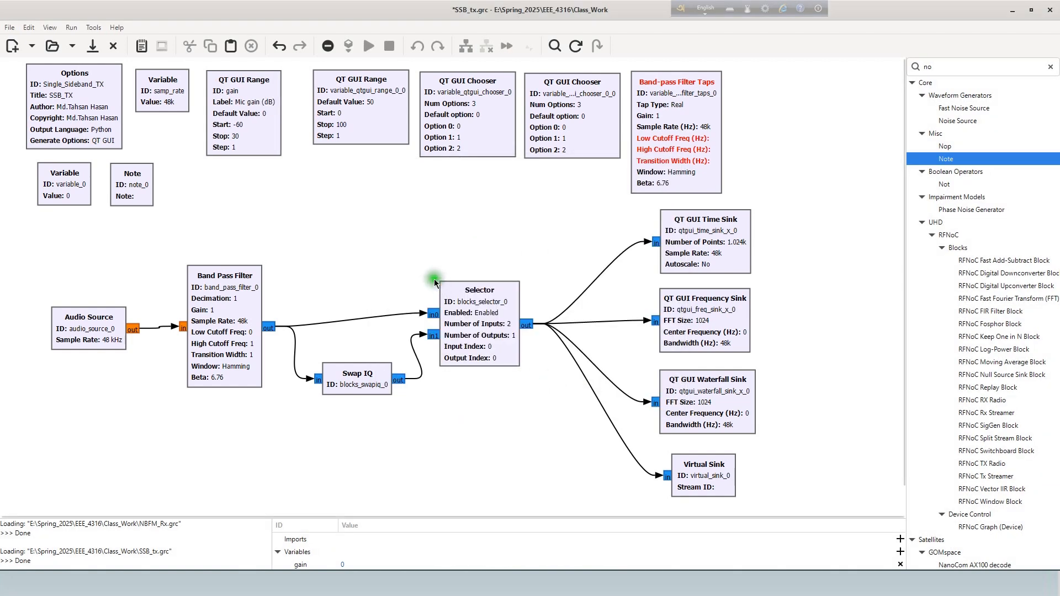
- Replace the second, unconfigured QT GUI Range with a copy of the gain range placed beside the original
click(395, 216)
click(349, 234)
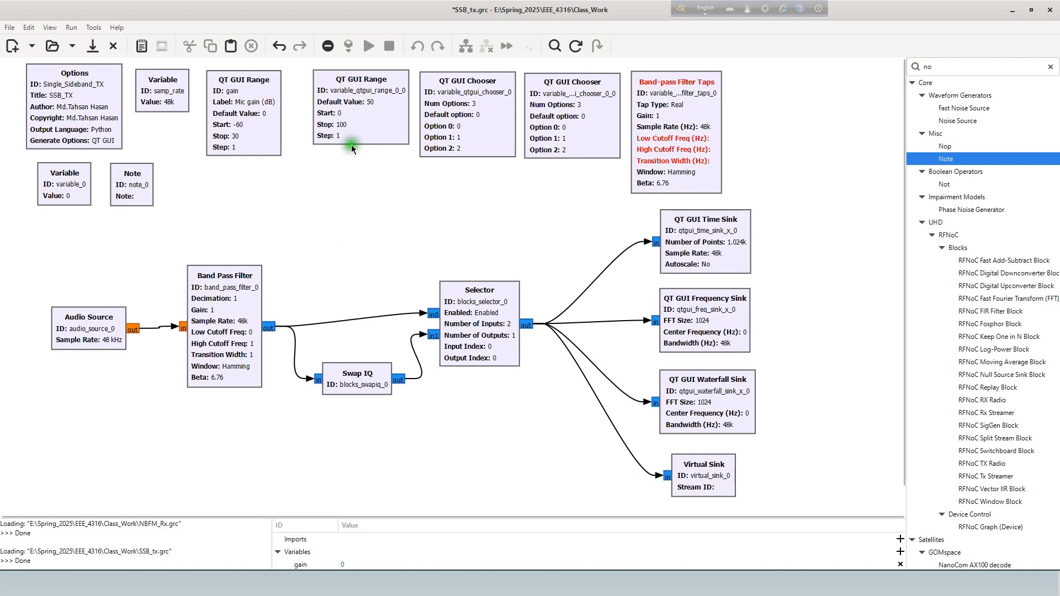
click(357, 123)
key(Delete)
click(253, 133)
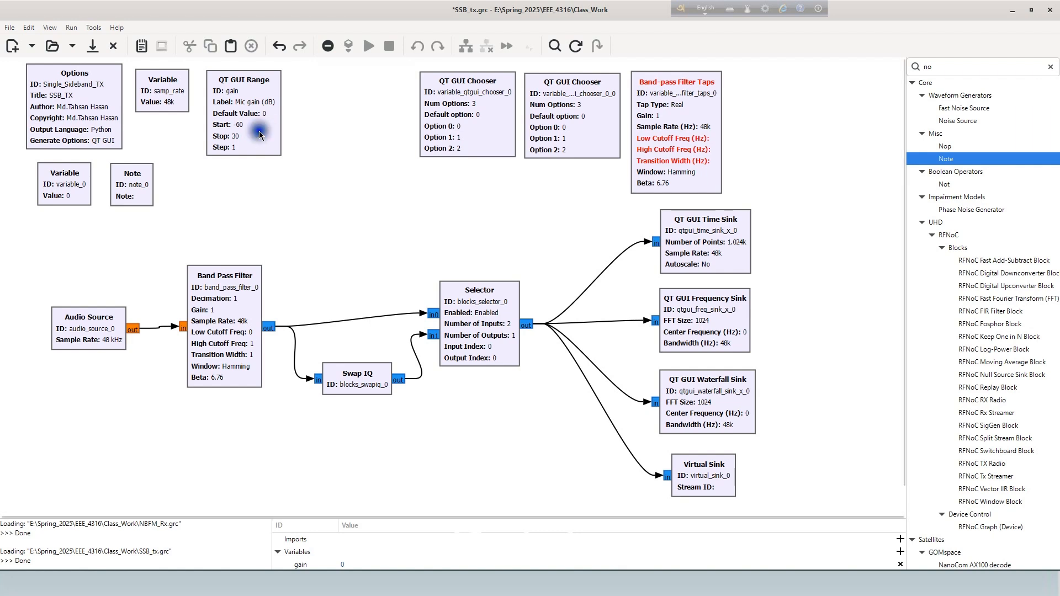
key(ctrl+c)
key(ctrl+v)
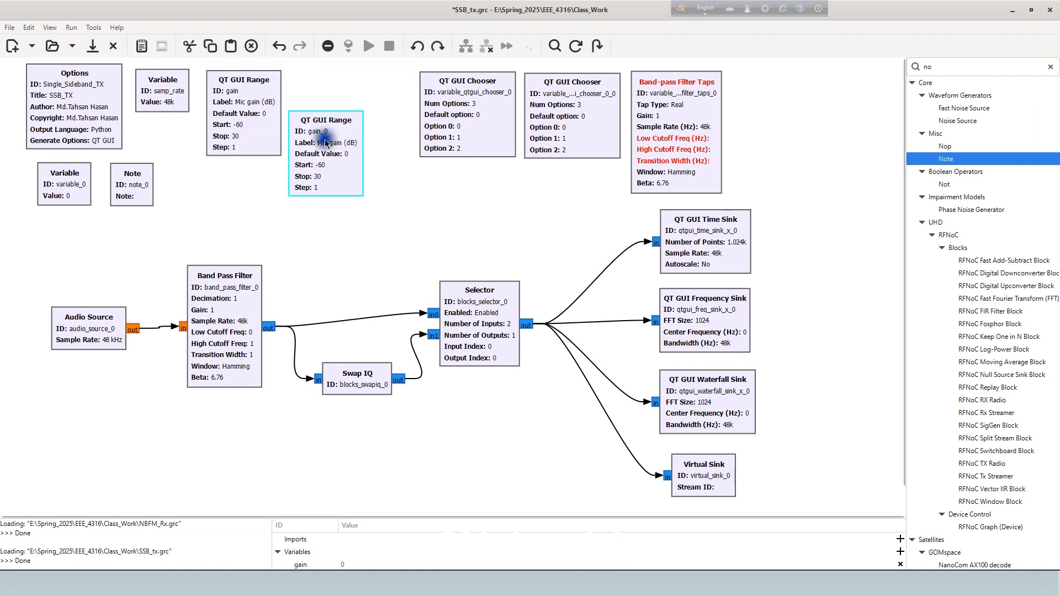
drag(341, 139, 330, 105)
- Set the copied range's ID to volume and its label to "vo;ume (dB)", and align it with the gain range
double_click(330, 105)
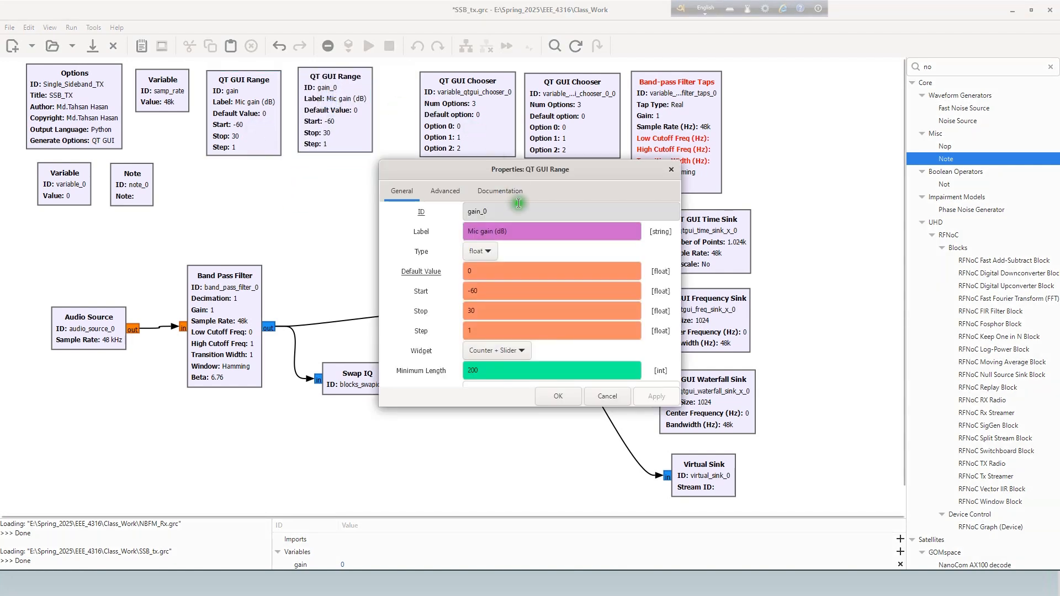
double_click(489, 209)
text(volume)
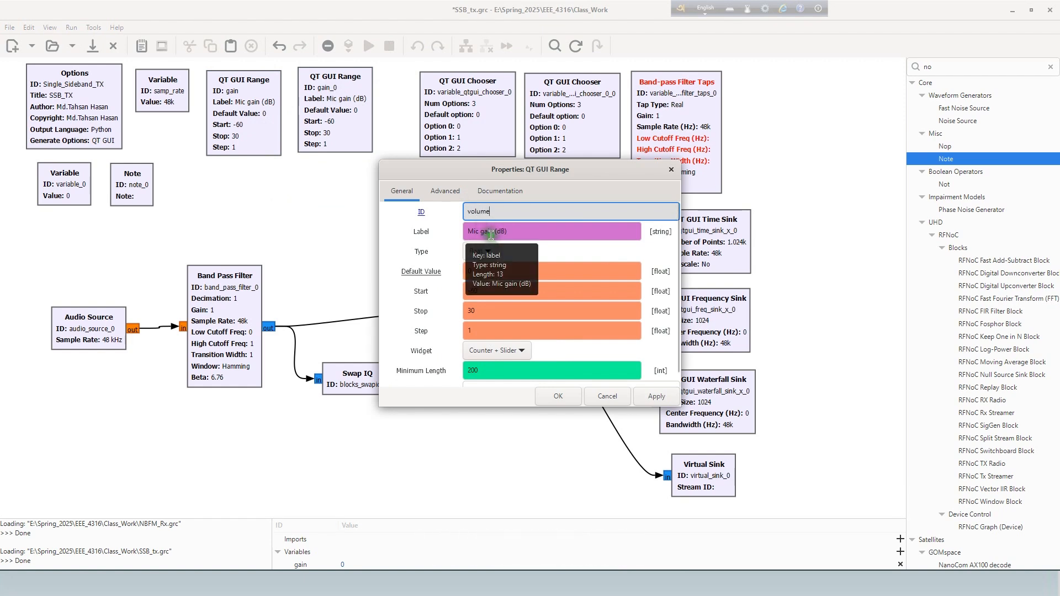
drag(489, 233, 464, 234)
key(BackSpace)
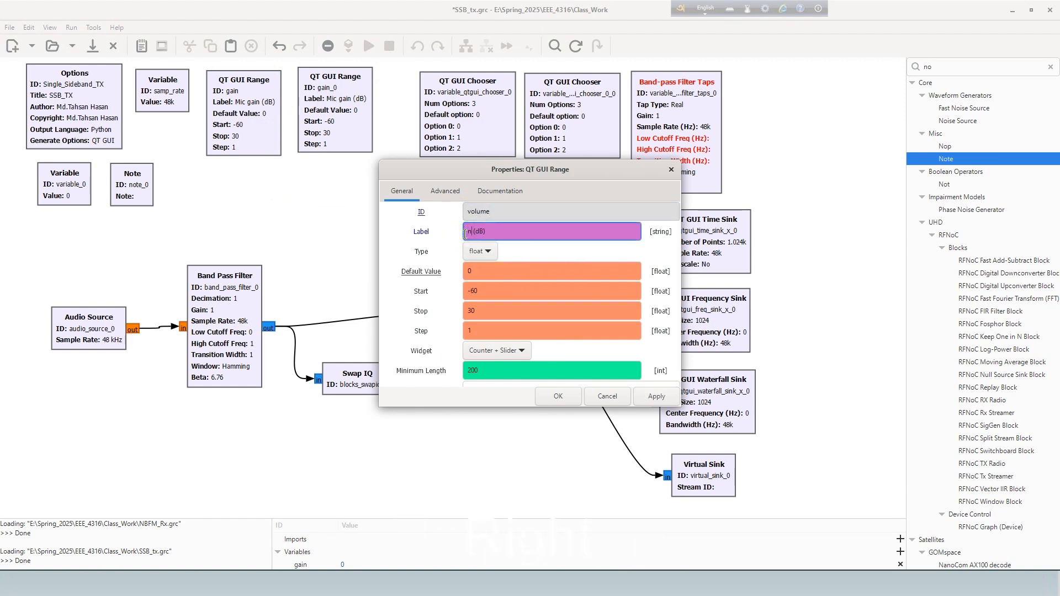
text(vo;ume)
click(559, 396)
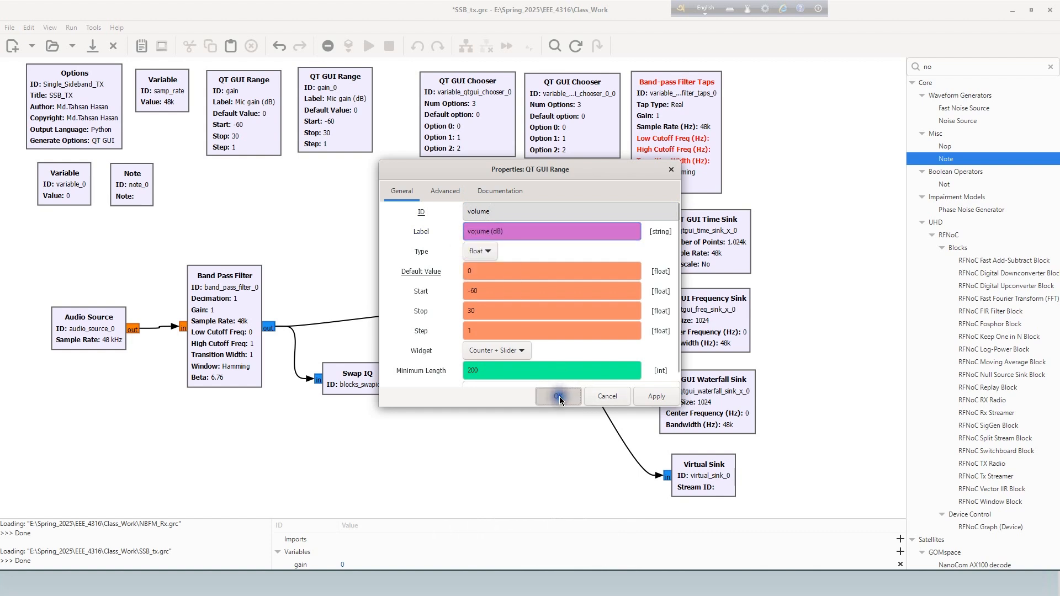
drag(348, 148, 348, 152)
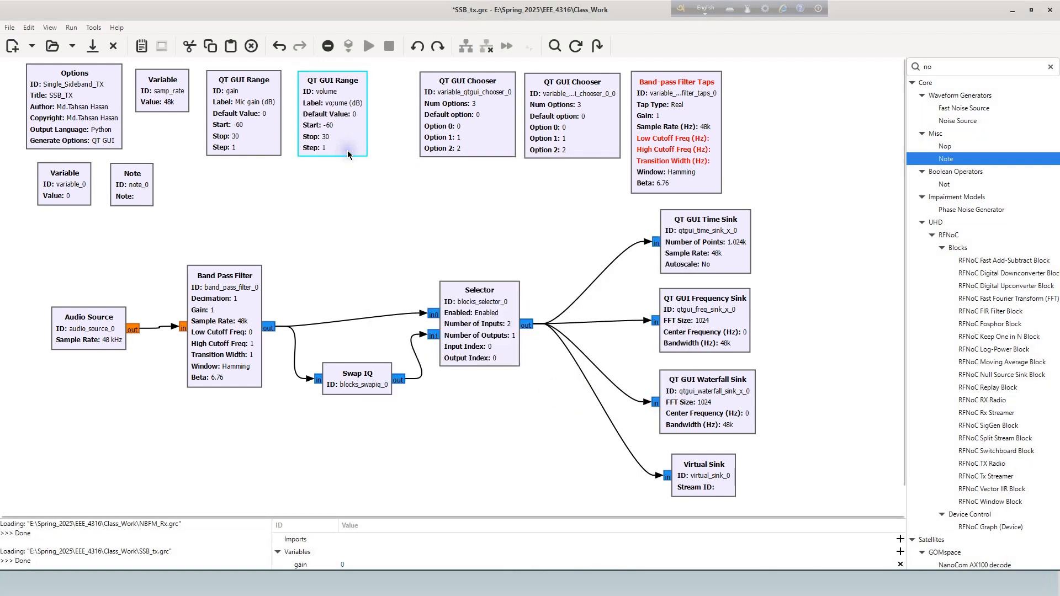
click(362, 150)
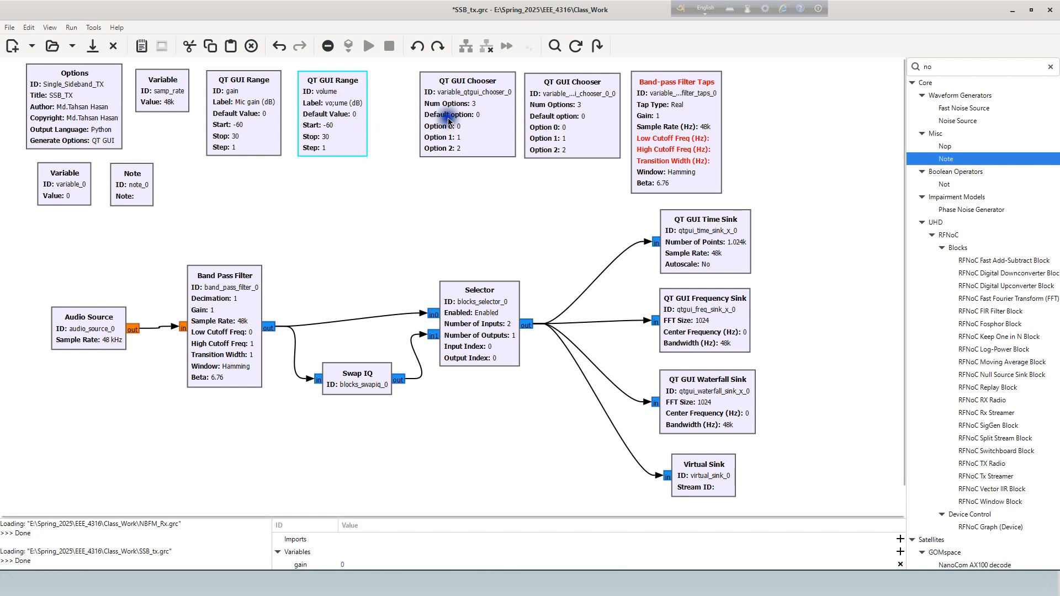
- Move the first QT GUI Chooser closer to the volume range and set its ID to sb_sel_t
drag(450, 122, 416, 125)
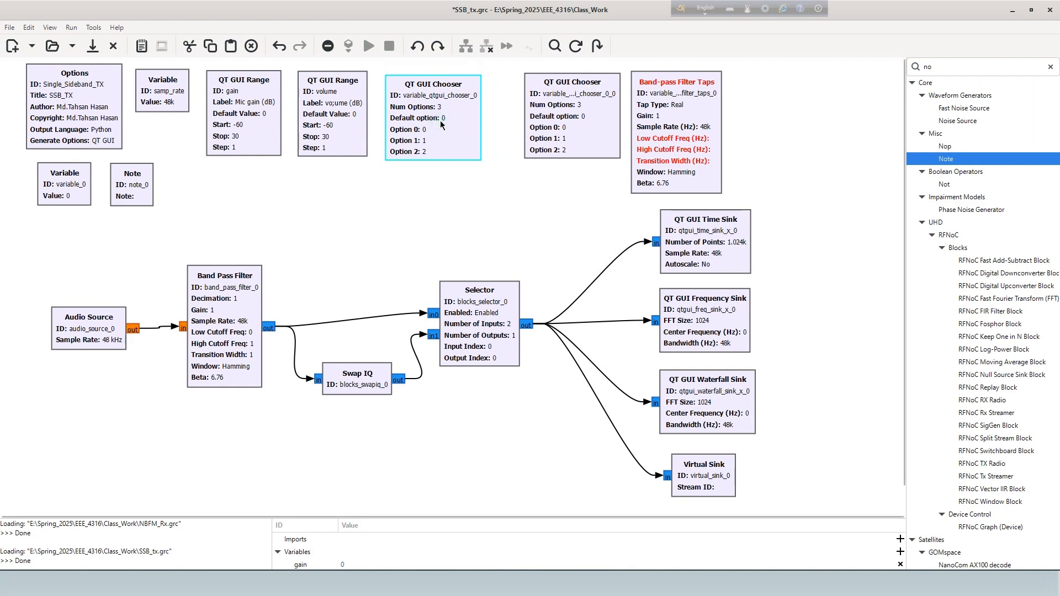
double_click(441, 121)
double_click(450, 212)
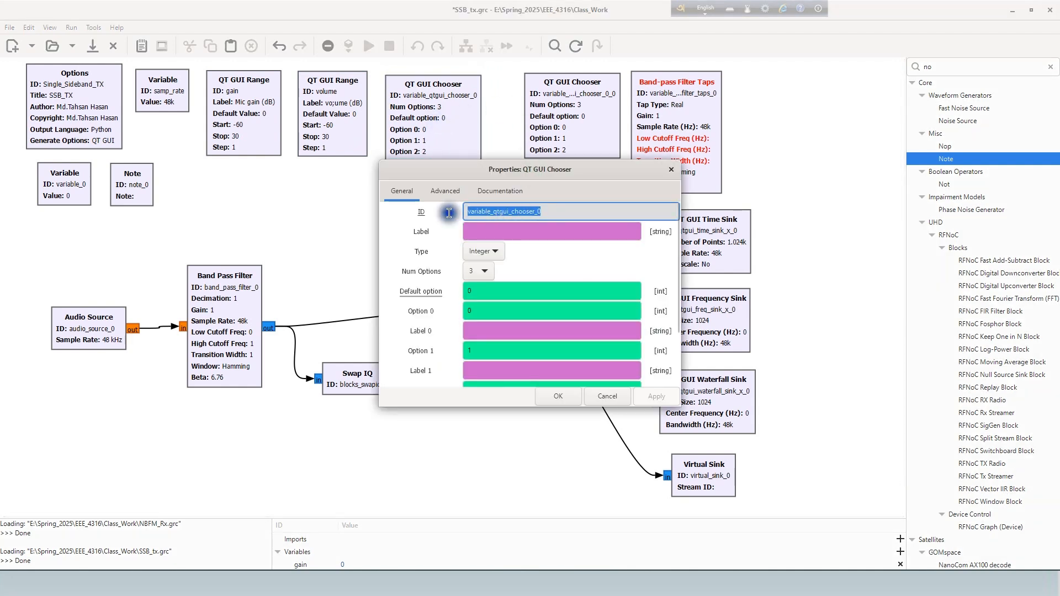
text(sb)
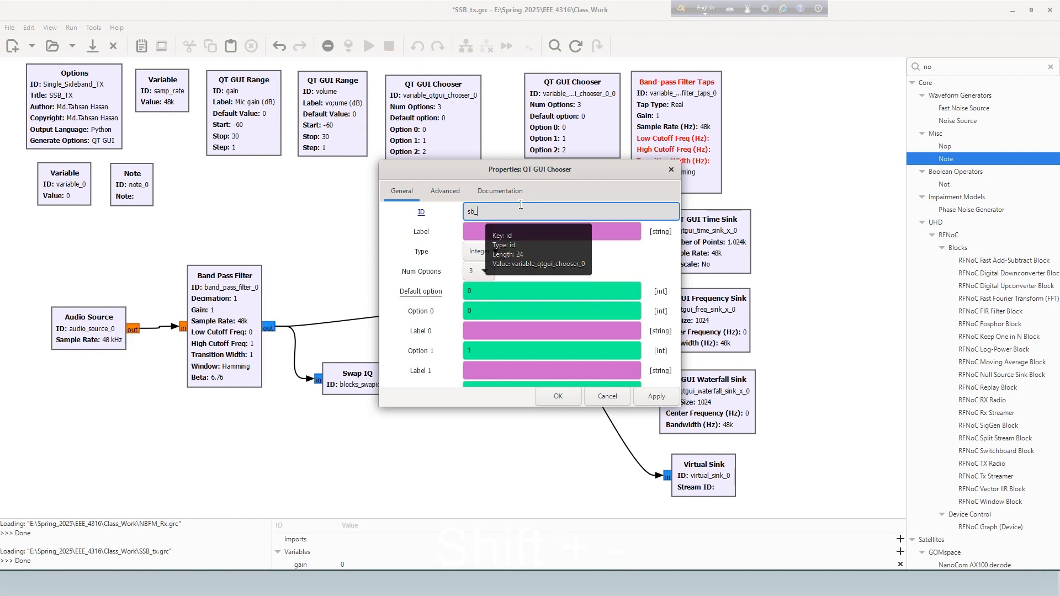
text(_sel_t)
- Label the sb_sel_t chooser "Transmit Sideband" and set its number of options to 2
click(506, 237)
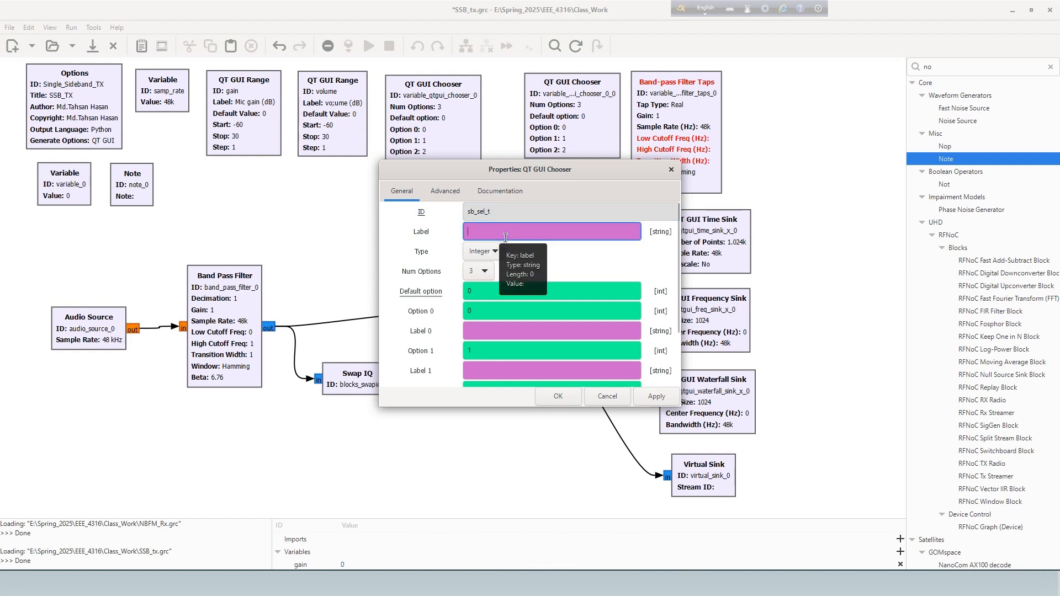
text(Transmit Sideband)
click(488, 271)
click(475, 259)
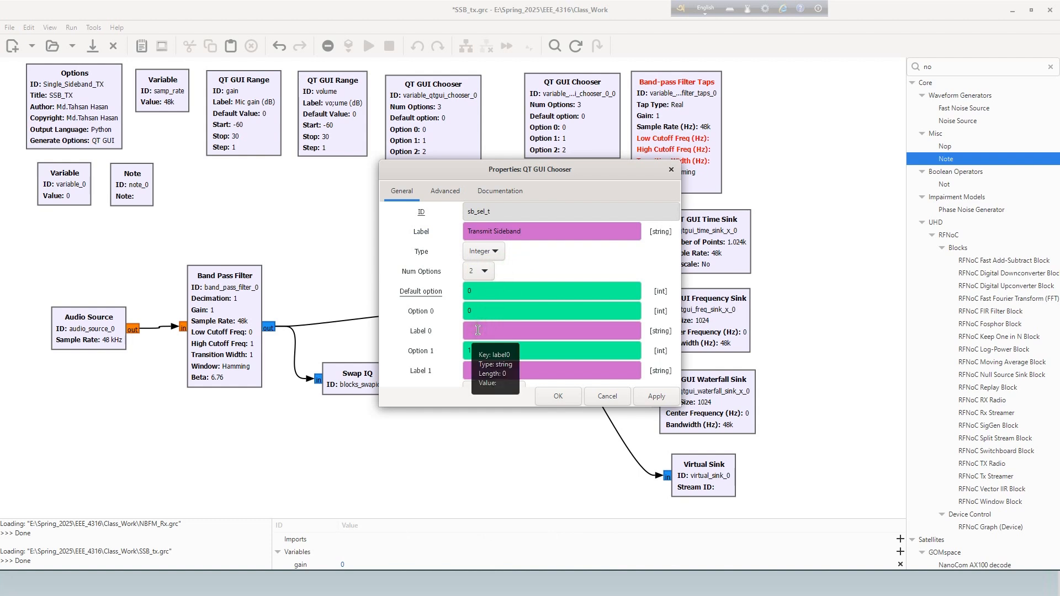
- Label option 0 of the sb_sel_t chooser "Upper" and option 1 "Lower"
click(569, 404)
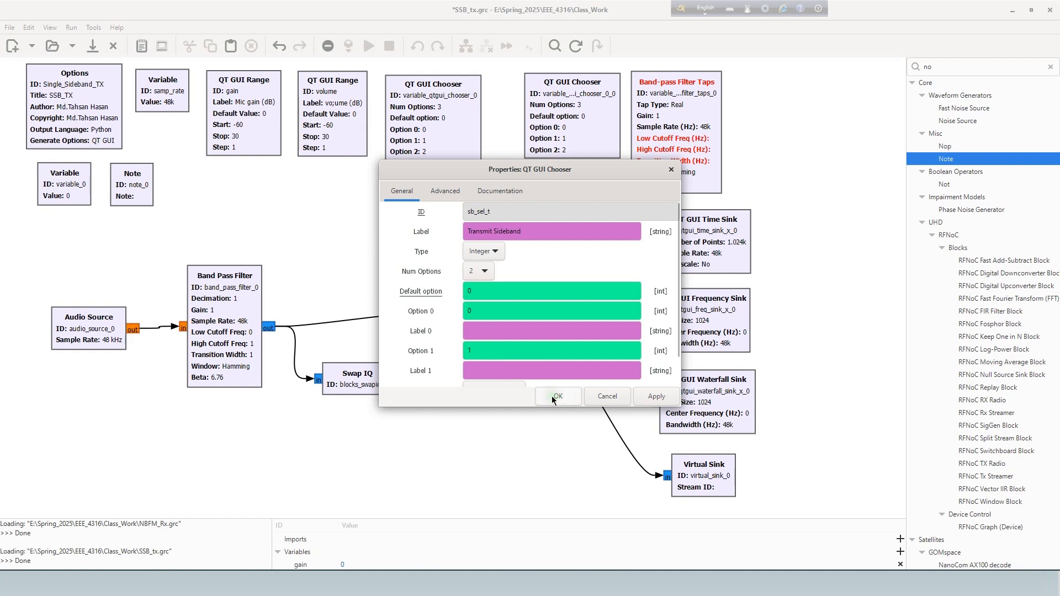
click(526, 376)
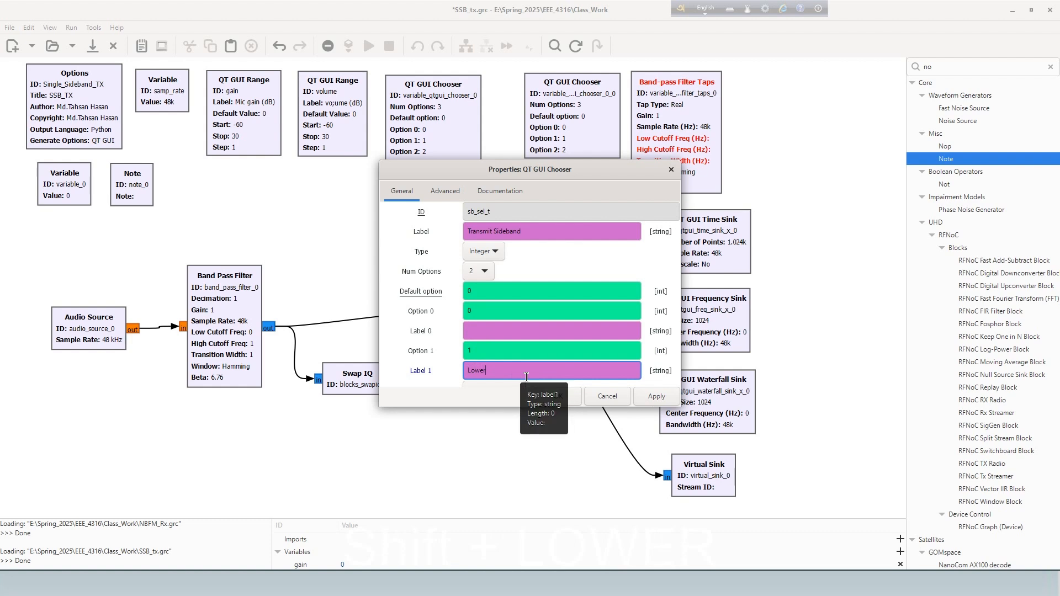
click(549, 392)
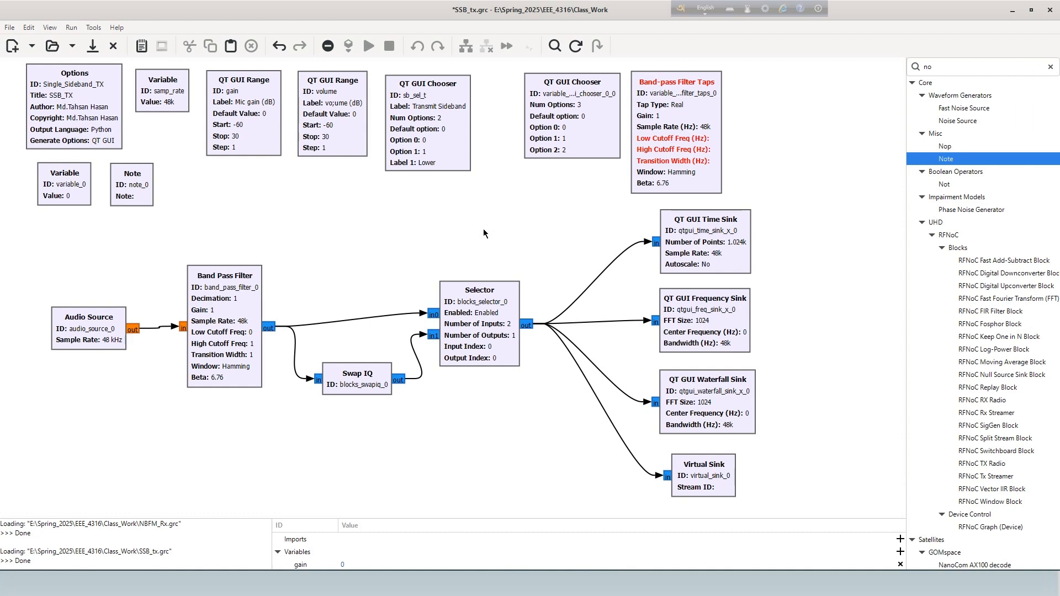
drag(584, 130, 560, 133)
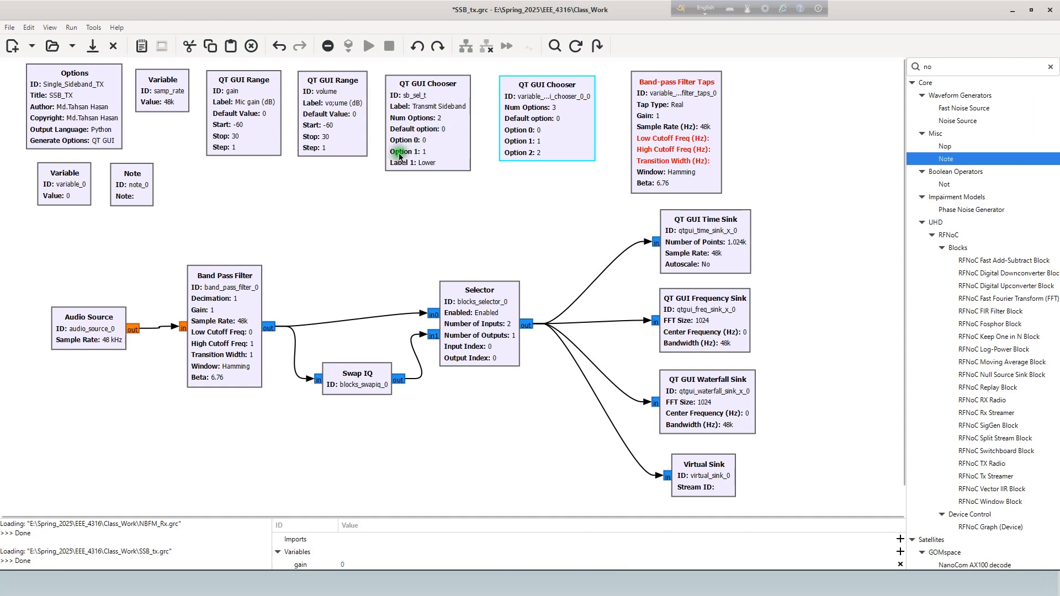
double_click(435, 140)
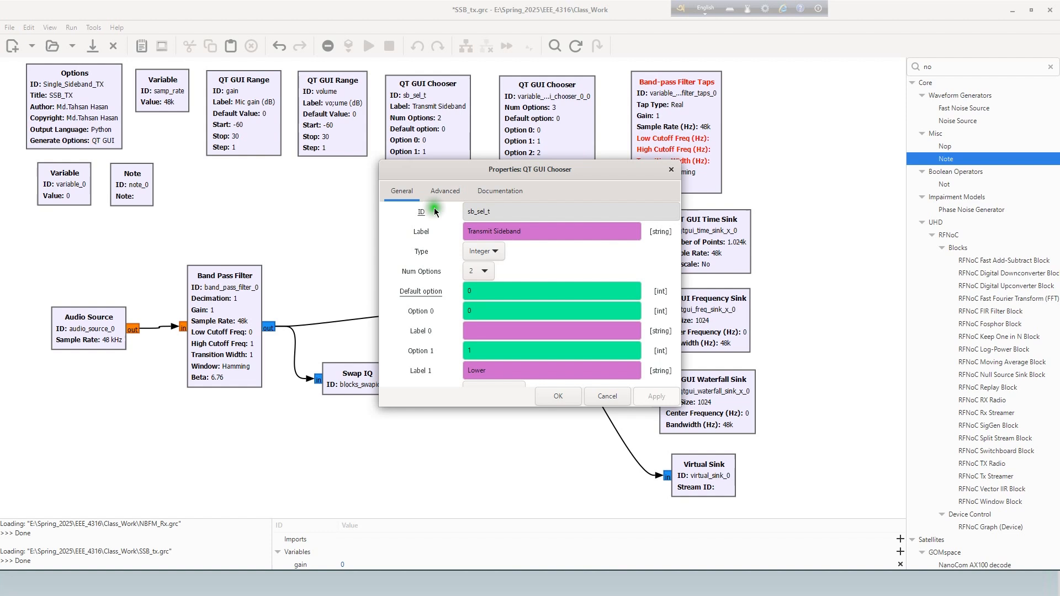
click(481, 325)
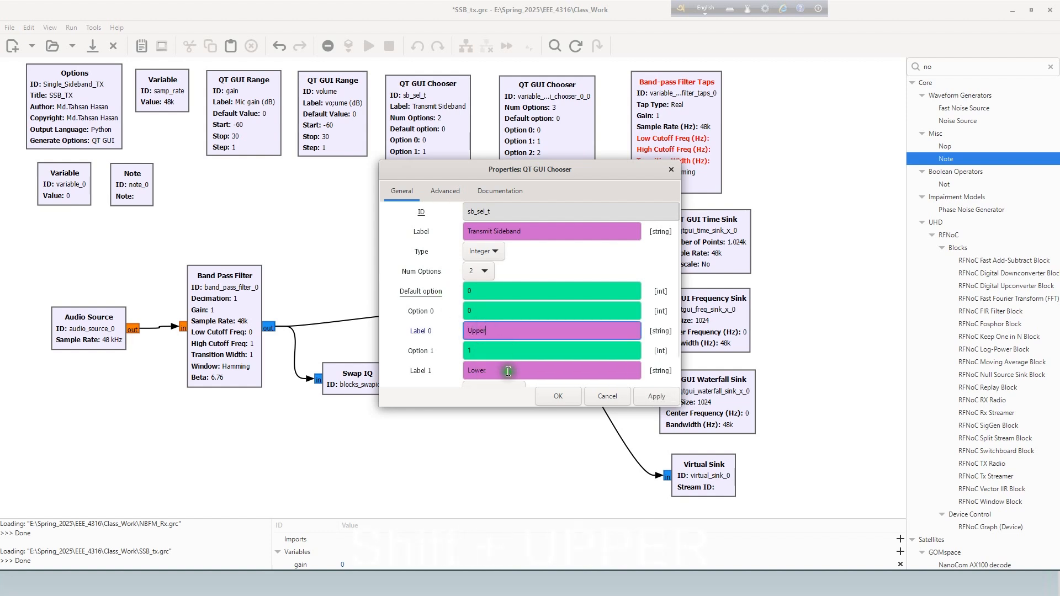
click(552, 396)
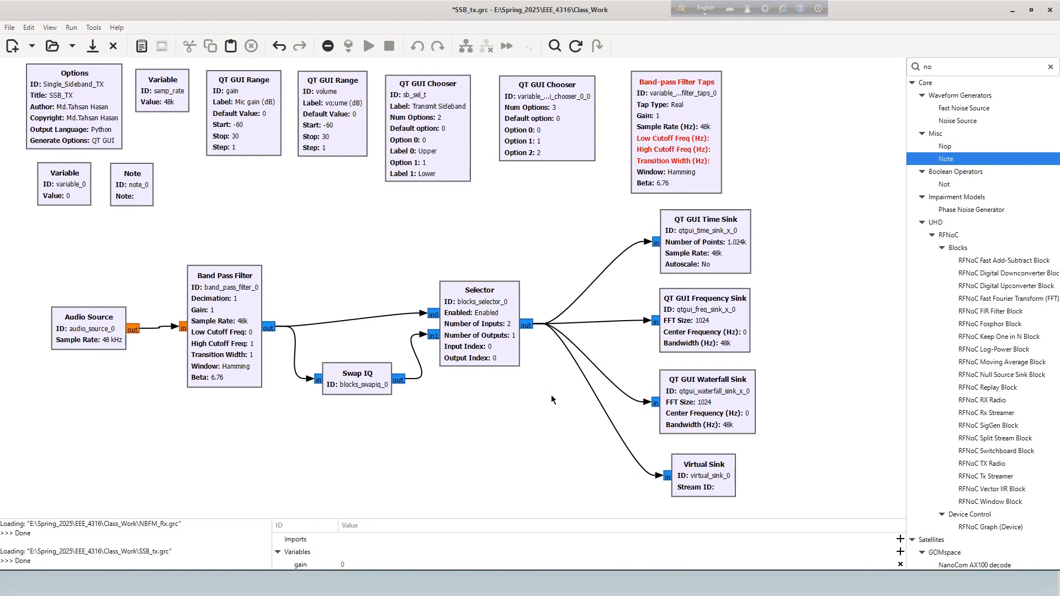
- Replace the second, unconfigured QT GUI Chooser with a copy of the sb_sel_t chooser placed beside the original
click(520, 119)
key(Delete)
click(431, 104)
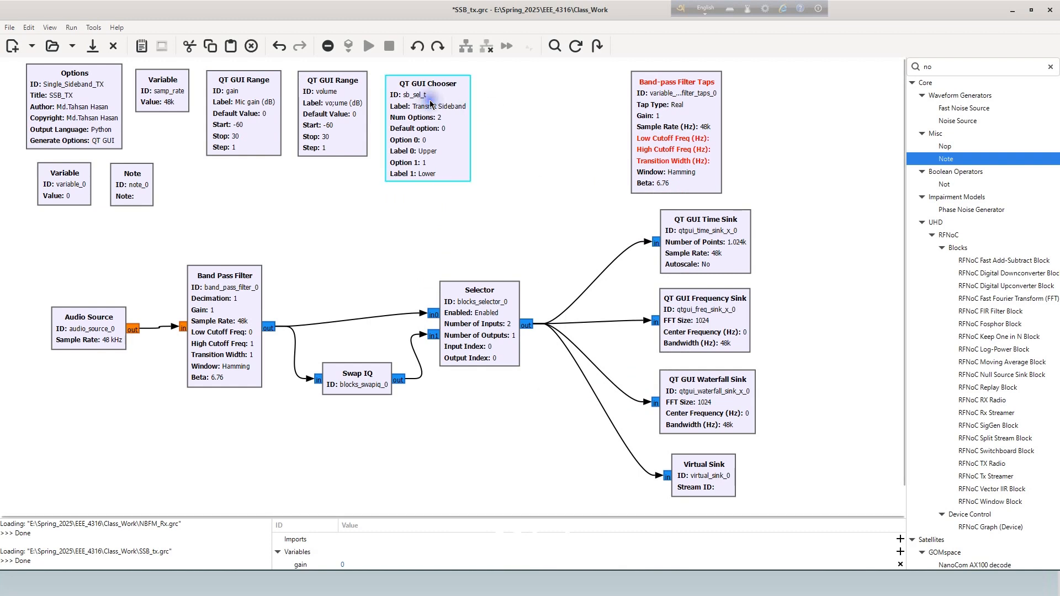
key(ctrl+c)
key(ctrl+v)
drag(334, 233, 548, 115)
- Set the copied chooser's ID to sb_sel_r_0 and its label to "Receive Sideband"
double_click(548, 115)
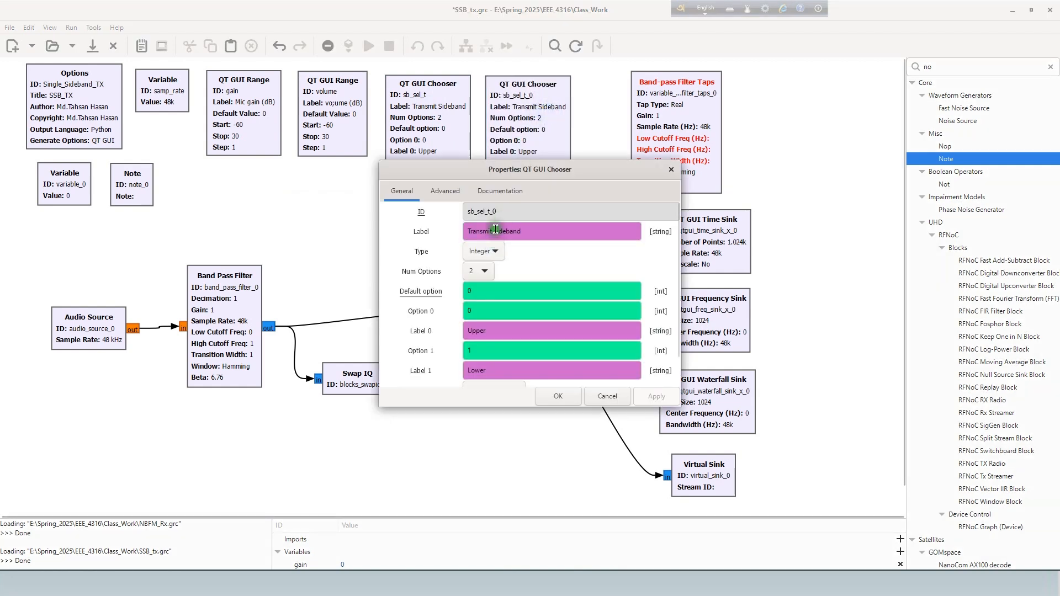
click(503, 210)
click(493, 211)
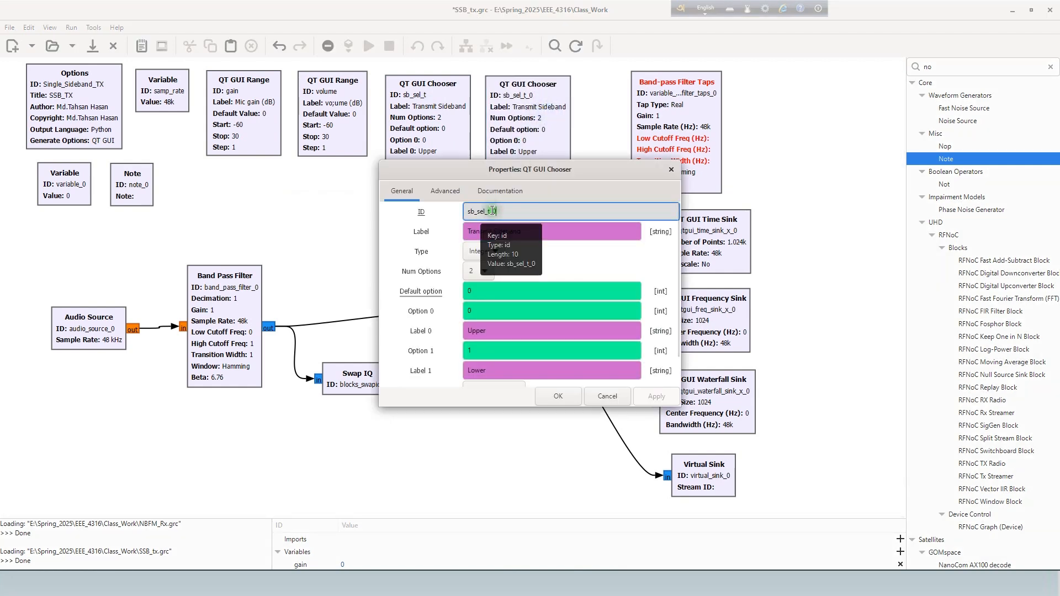
key(BackSpace)
key(BackSpace)
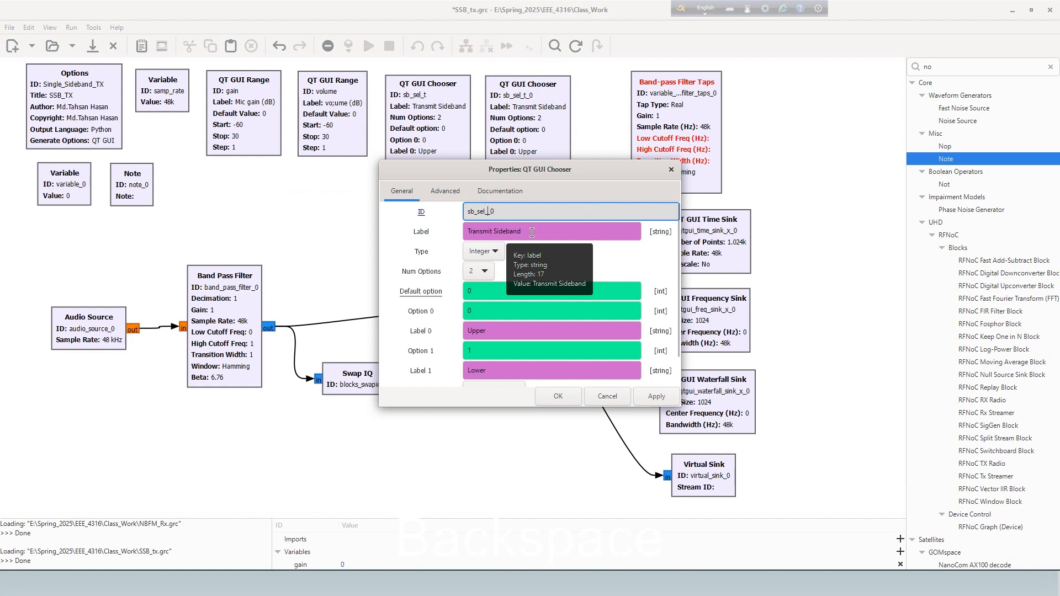
text(r)
click(424, 272)
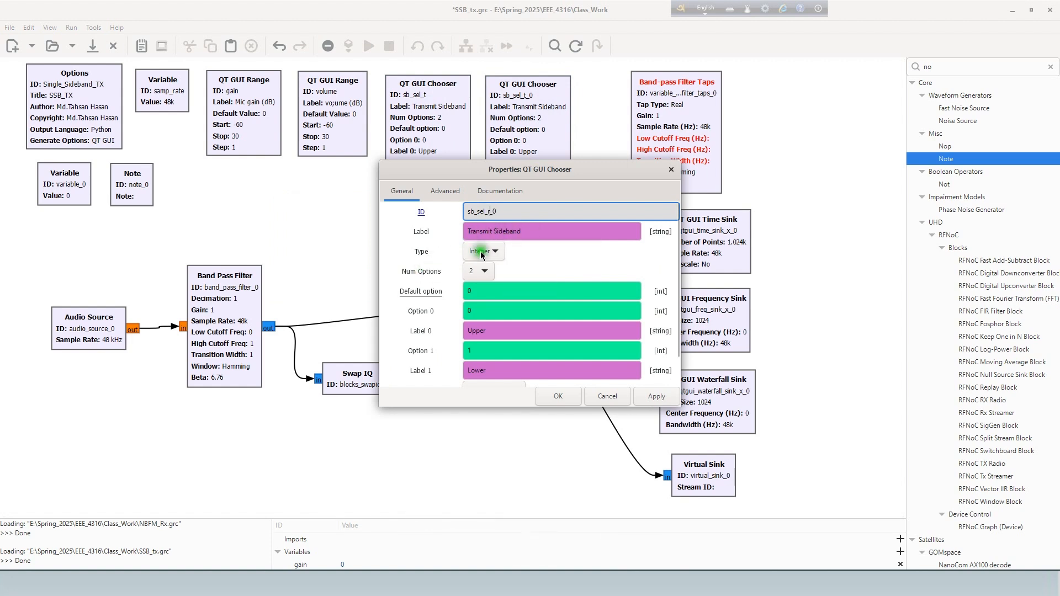
click(493, 233)
shift+click(463, 232)
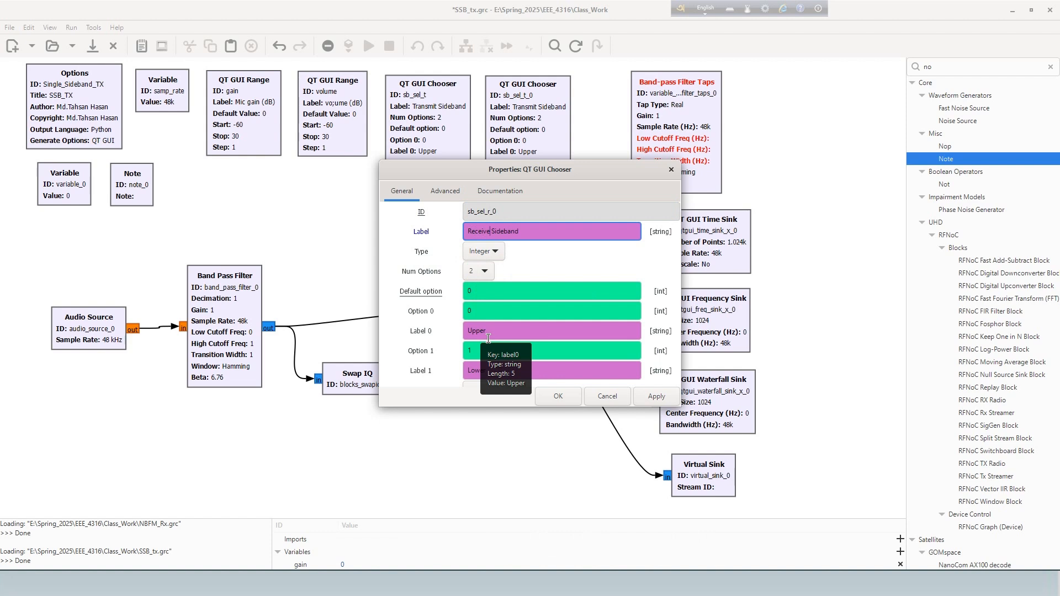
click(552, 405)
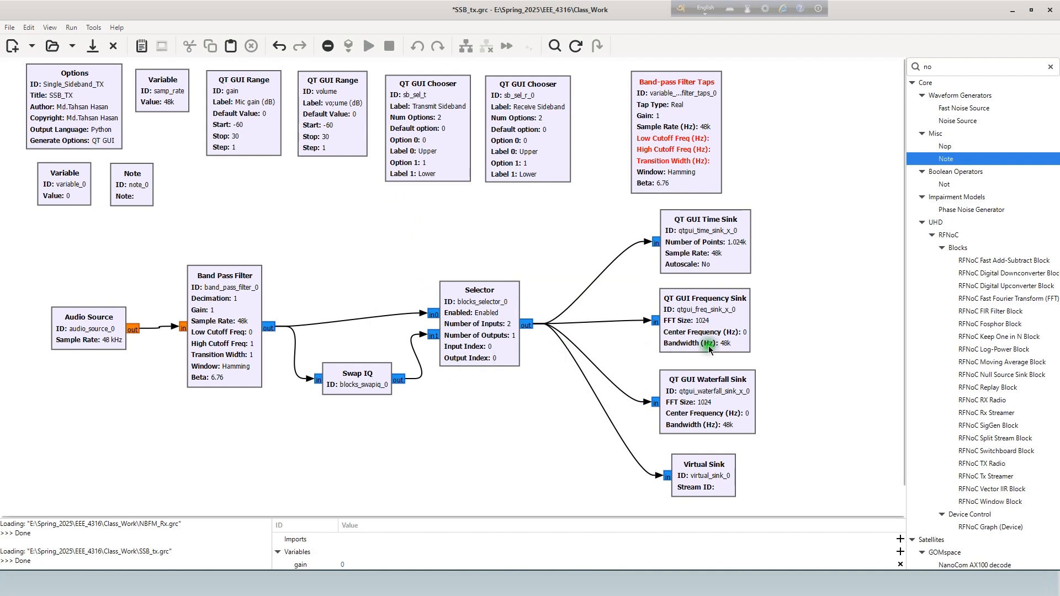
- Move the Band-pass Filter Taps block closer to the choosers and set its tap type to Complex
drag(678, 125, 654, 123)
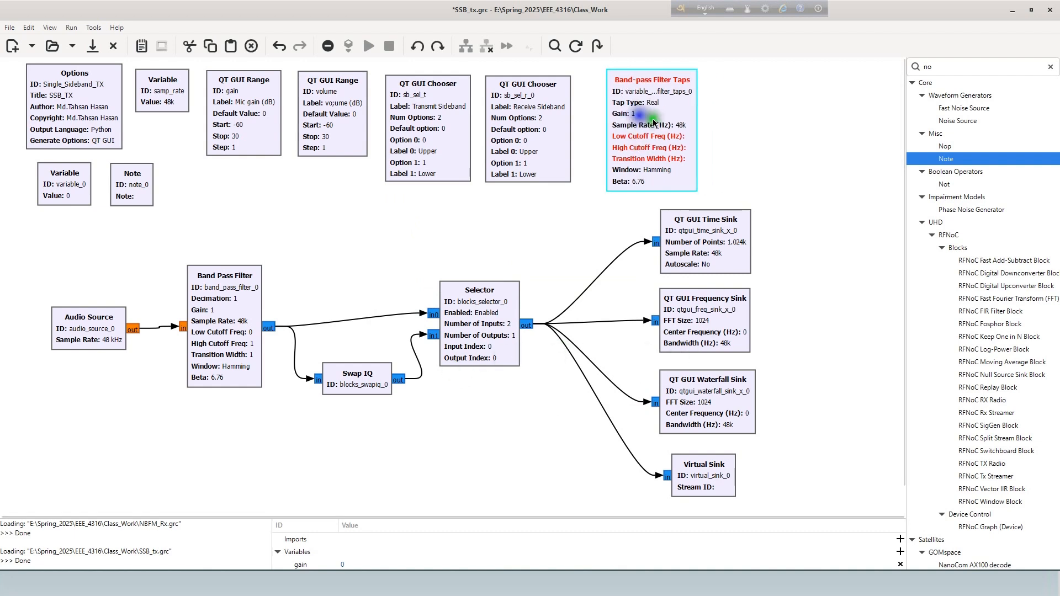
double_click(652, 126)
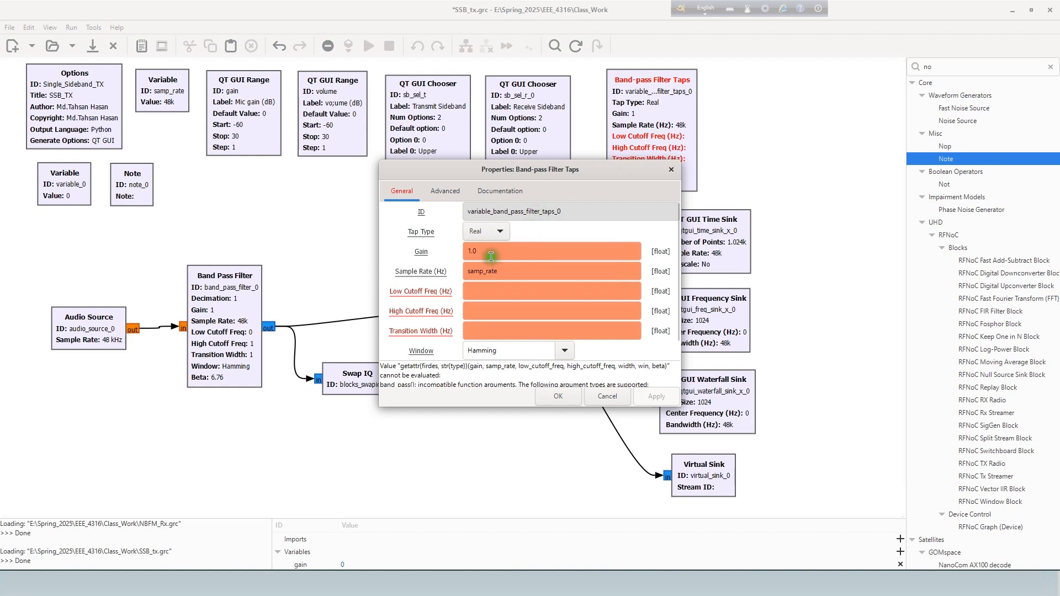
click(489, 234)
click(486, 246)
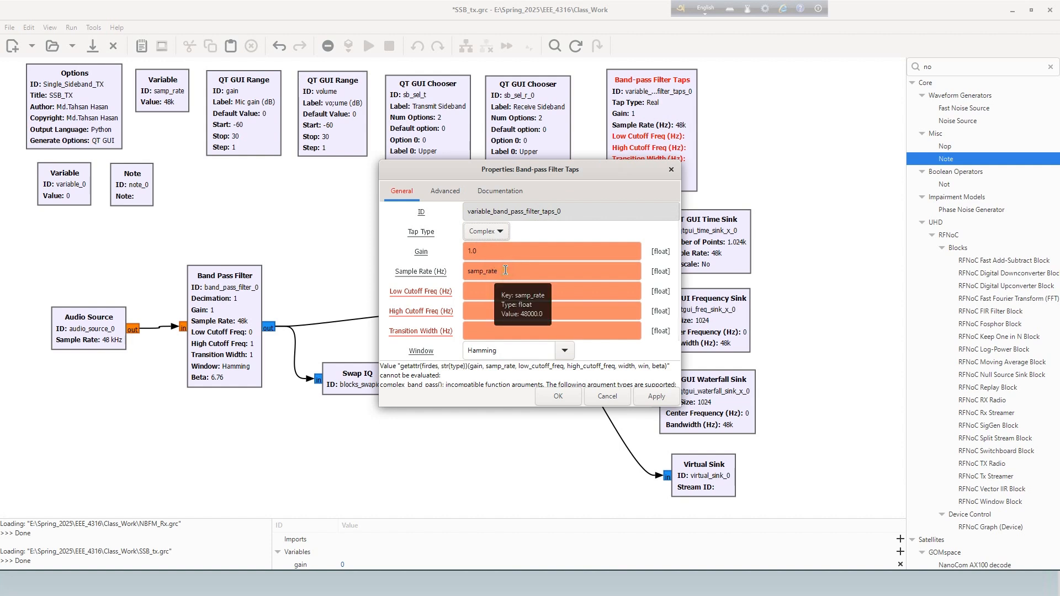
- Set the filter taps' low cutoff frequency to 300, high cutoff frequency to 3.5e3 and transition width to 200 Hz
click(495, 290)
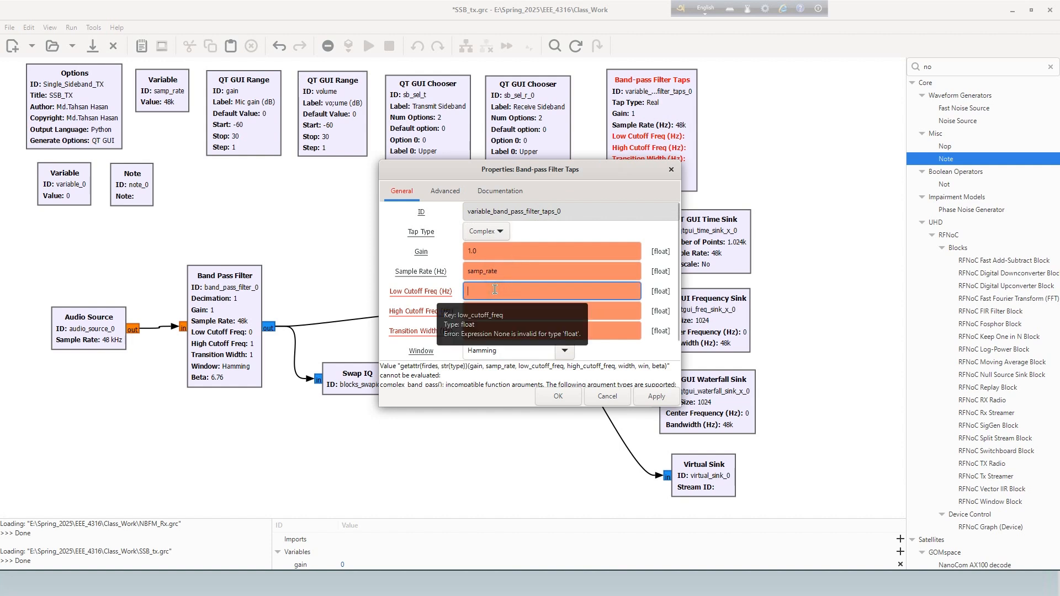
text(300)
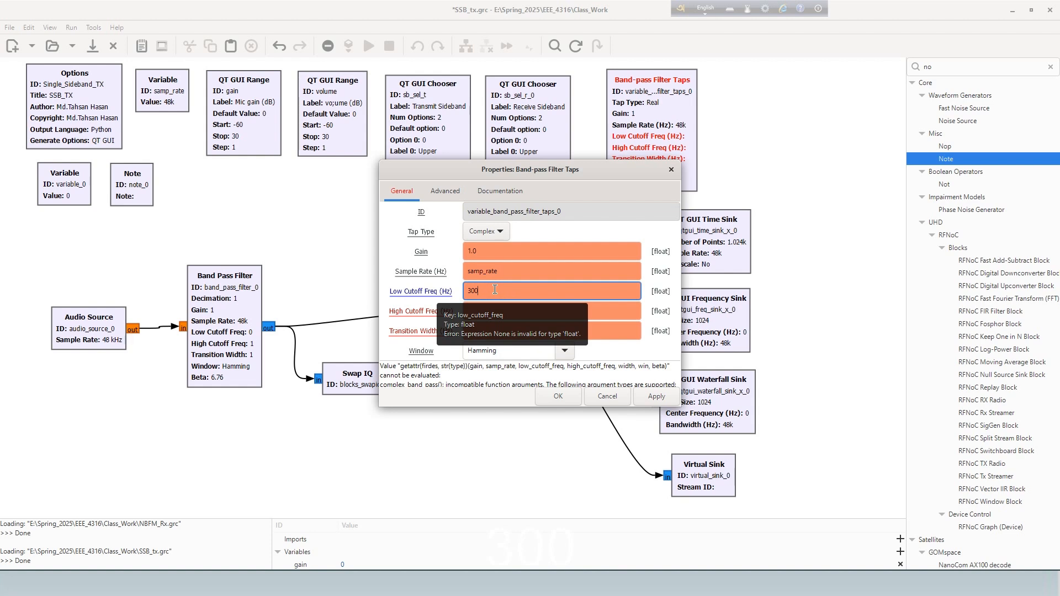
click(490, 309)
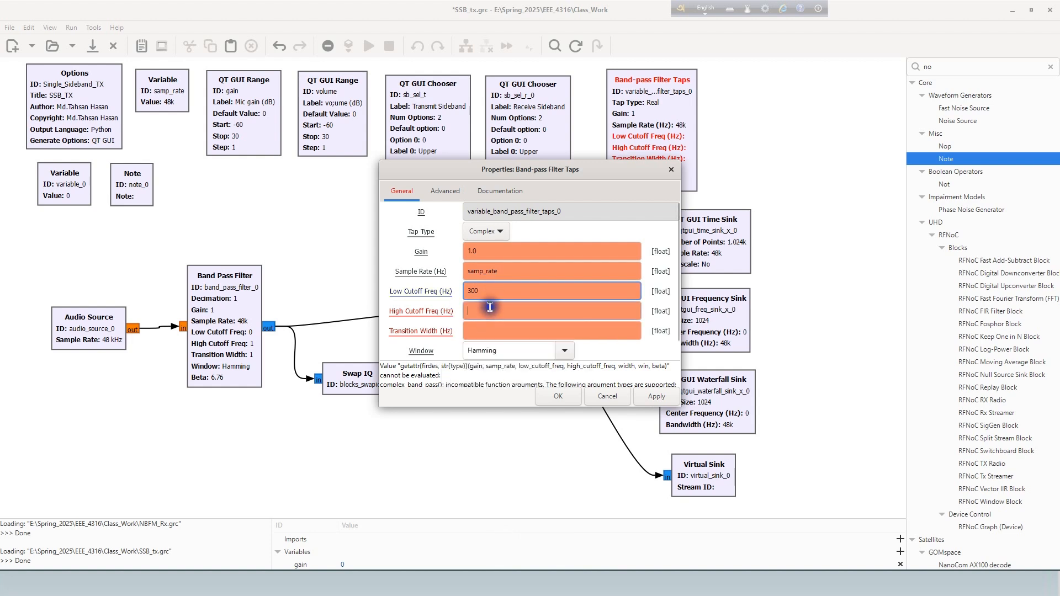
text(3.)
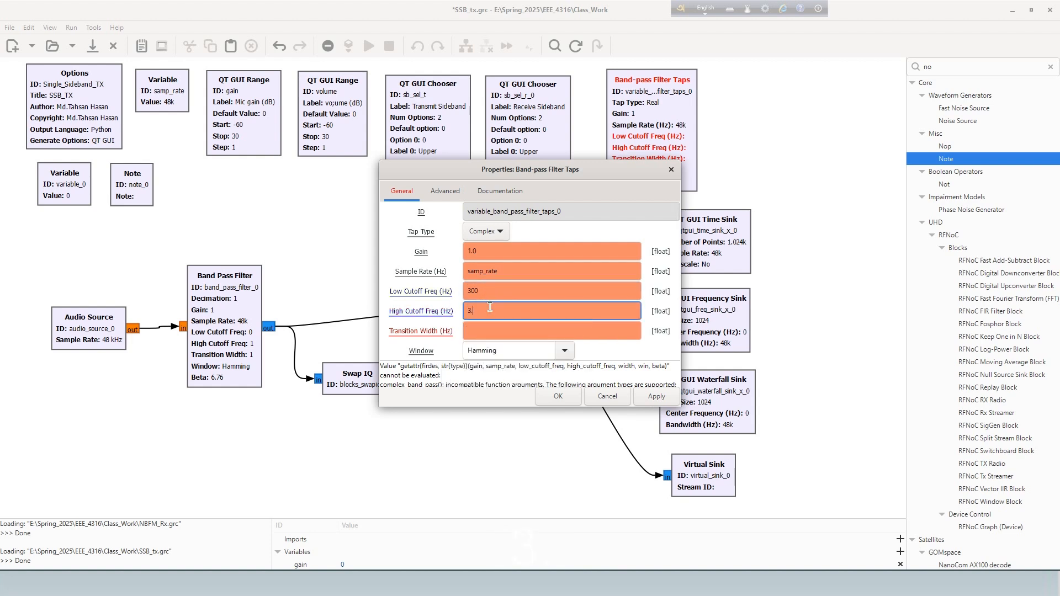
text(5e3)
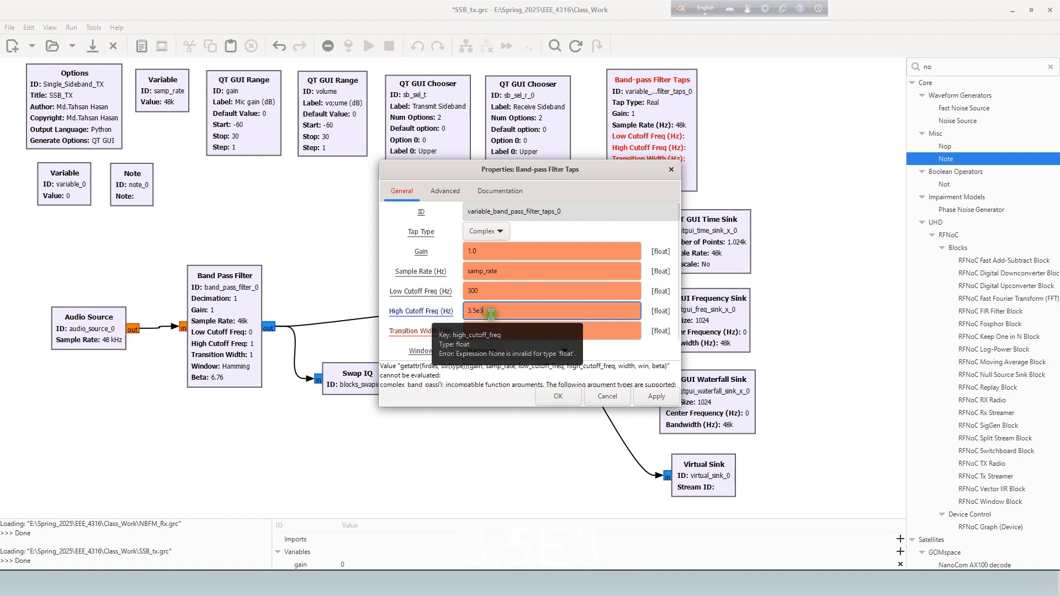
click(483, 329)
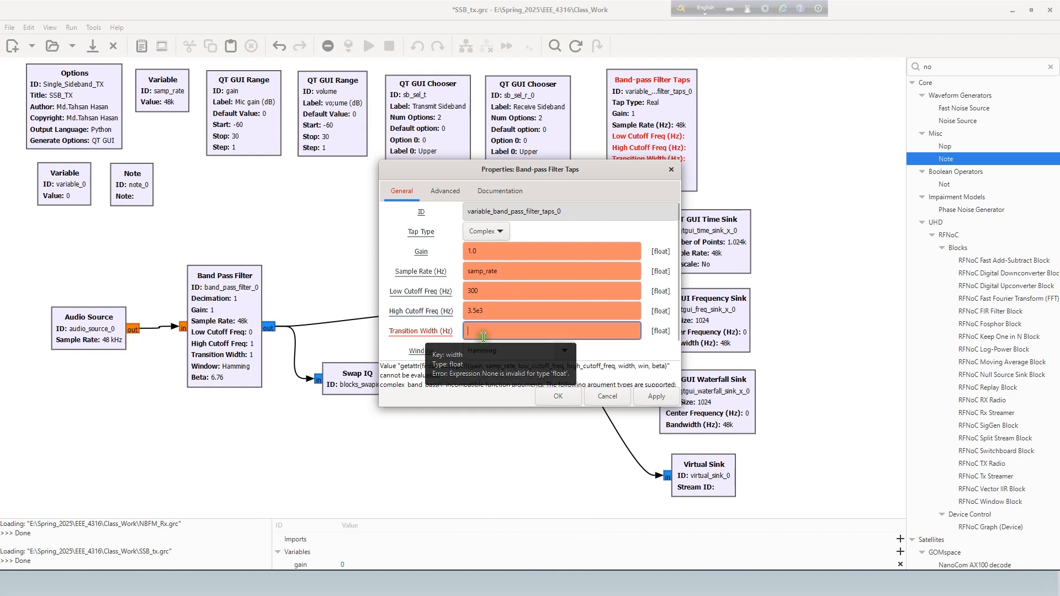
text(200)
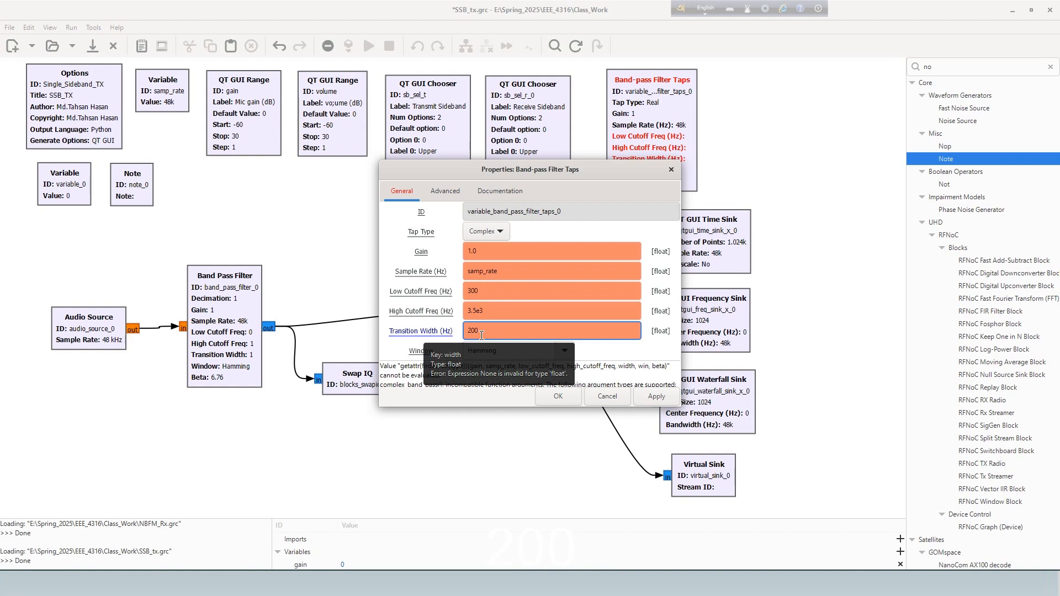
click(557, 402)
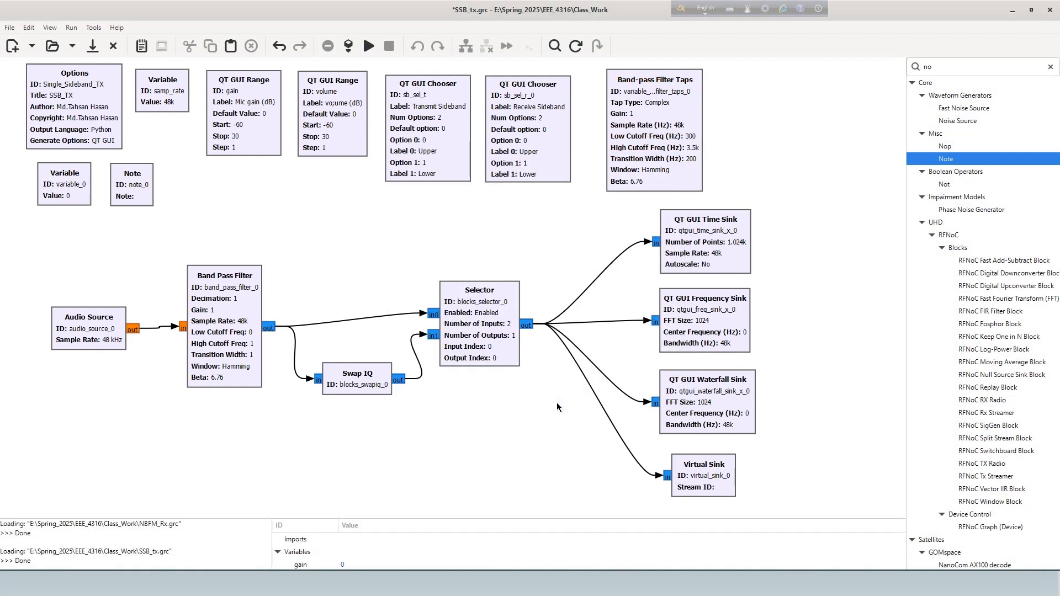
- Save the flowgraph and run it, enlarging the SSB_TX output window to full screen
click(616, 325)
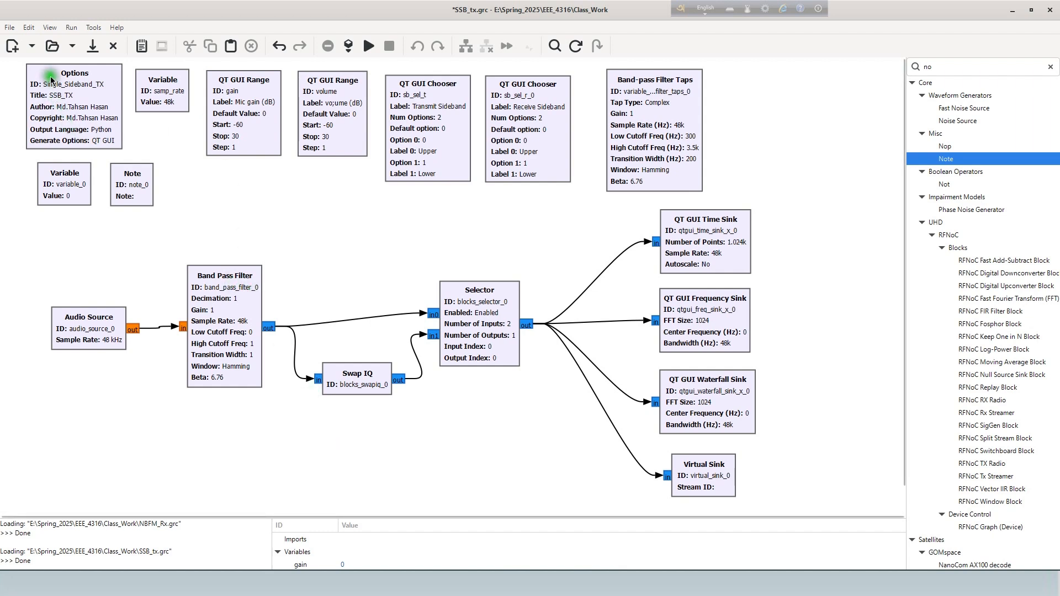
click(92, 47)
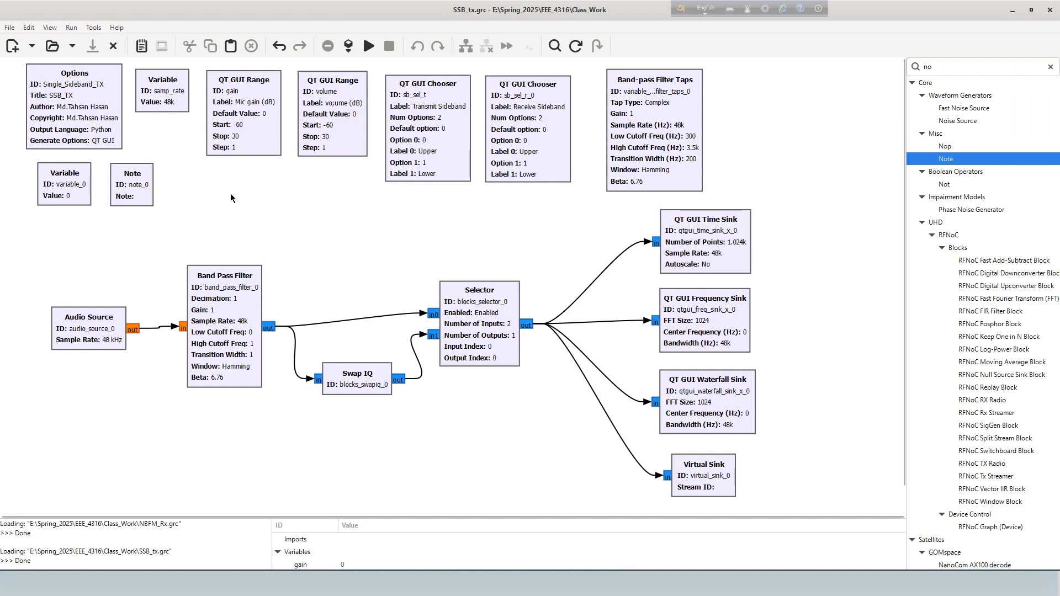
click(368, 47)
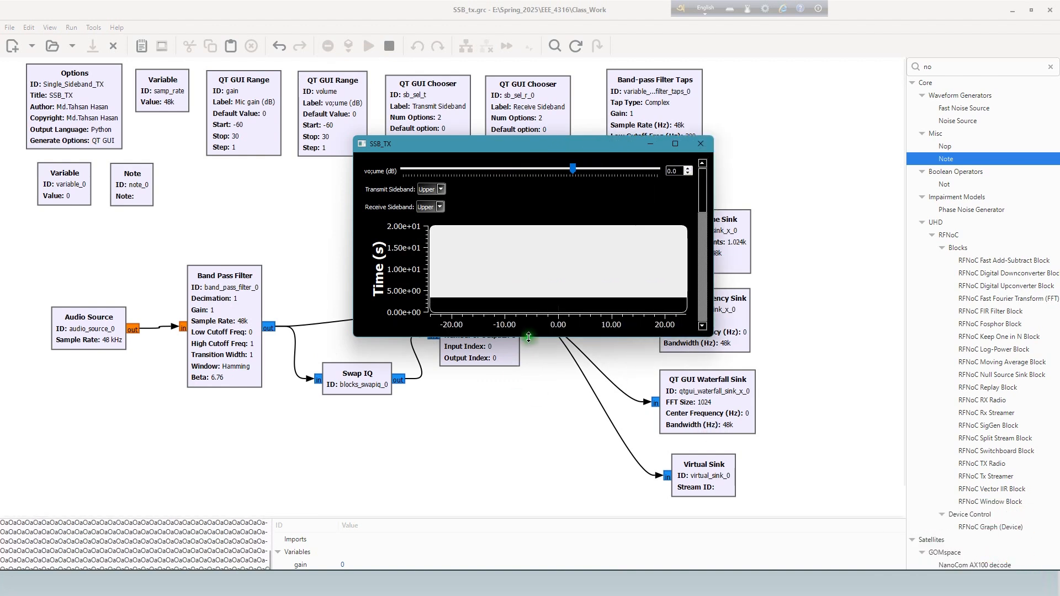
drag(528, 340, 529, 415)
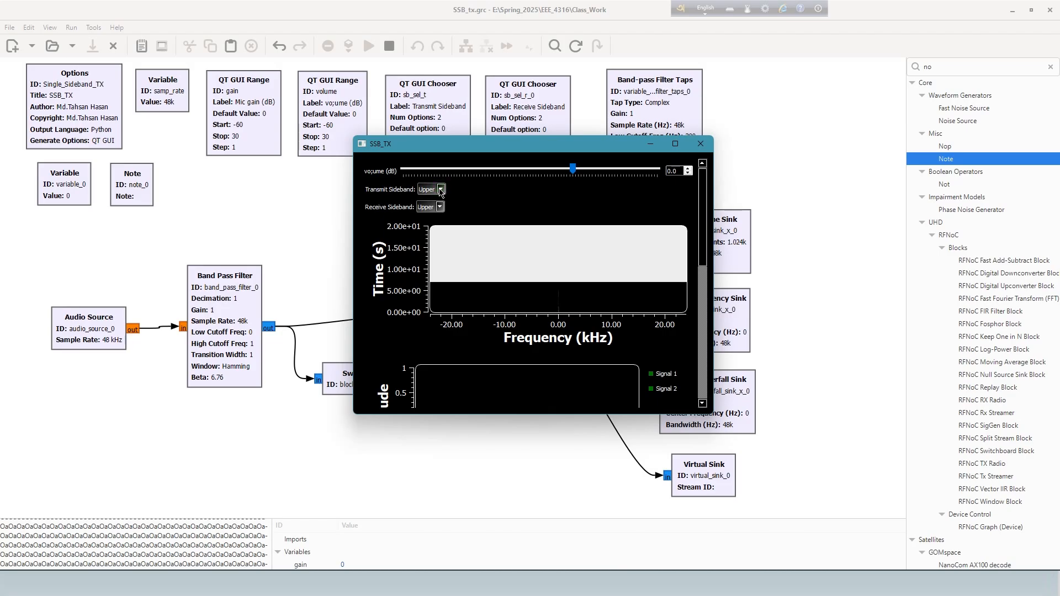
click(675, 143)
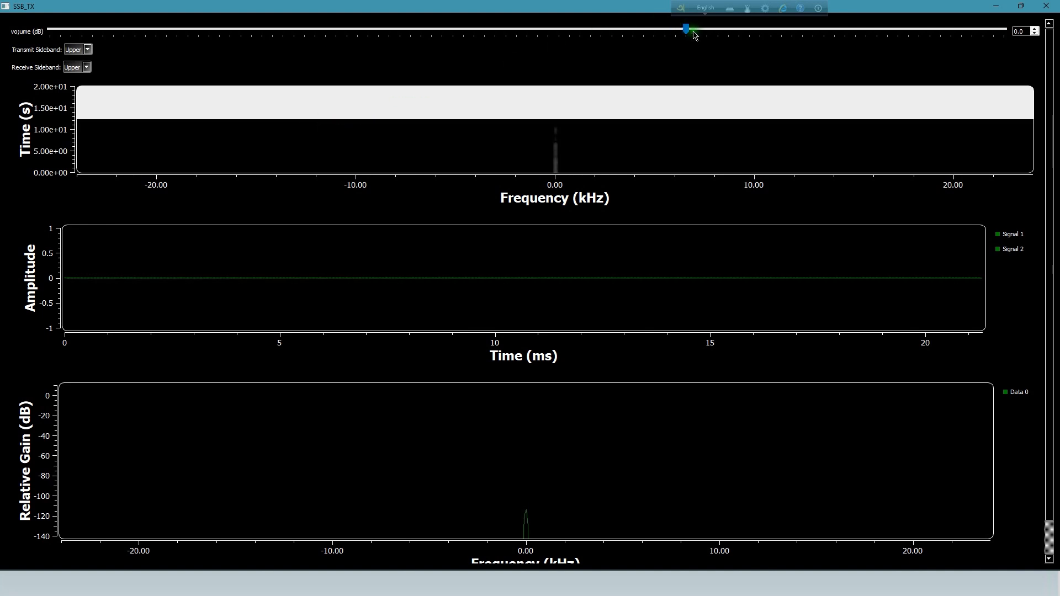
- Lower the running transmitter's volume to -9 dB, examine the waterfall, time and frequency plots, and close the output window
drag(687, 30, 597, 43)
scroll(442, 227, down, 2)
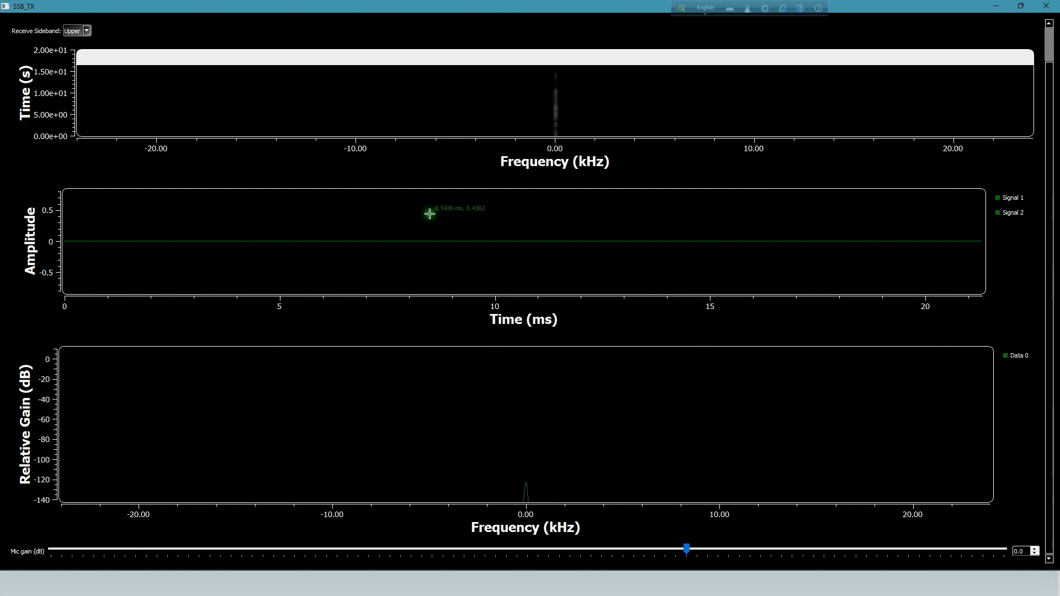
scroll(552, 387, up, 2)
scroll(517, 197, down, 2)
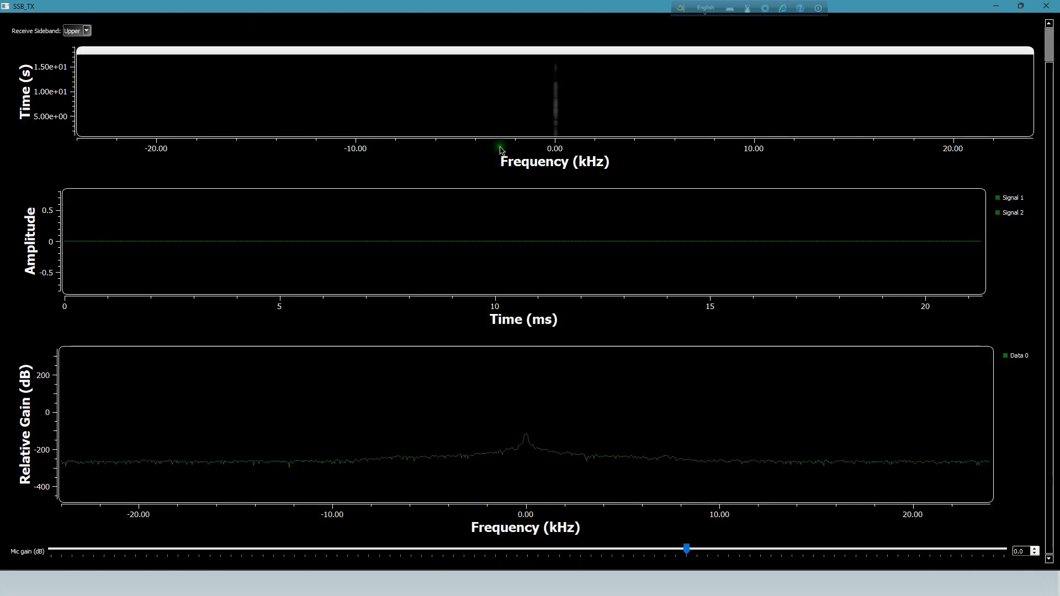
scroll(499, 113, up, 2)
scroll(491, 117, up, 15)
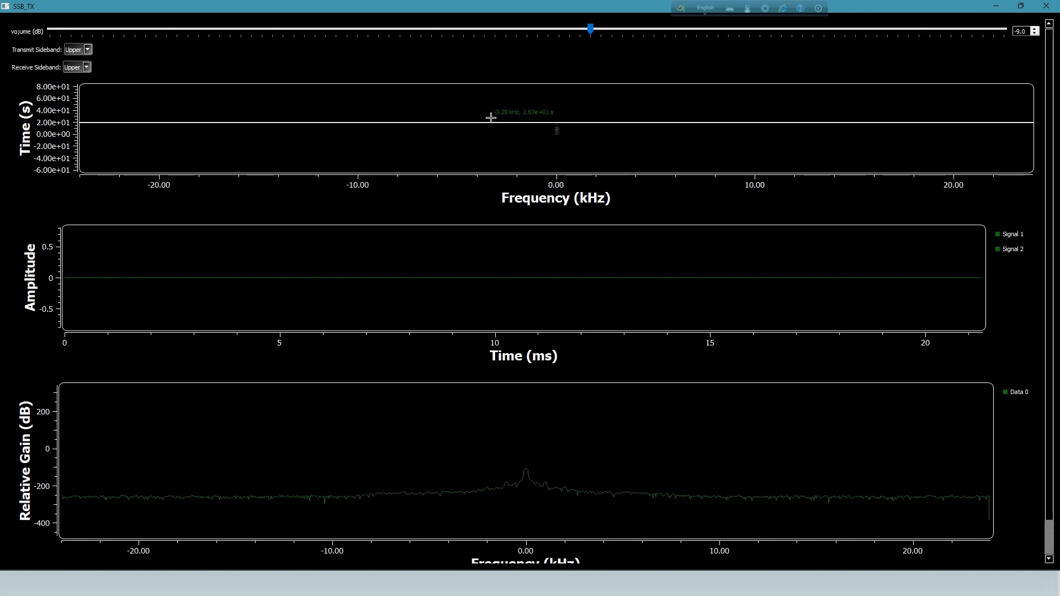
click(1046, 5)
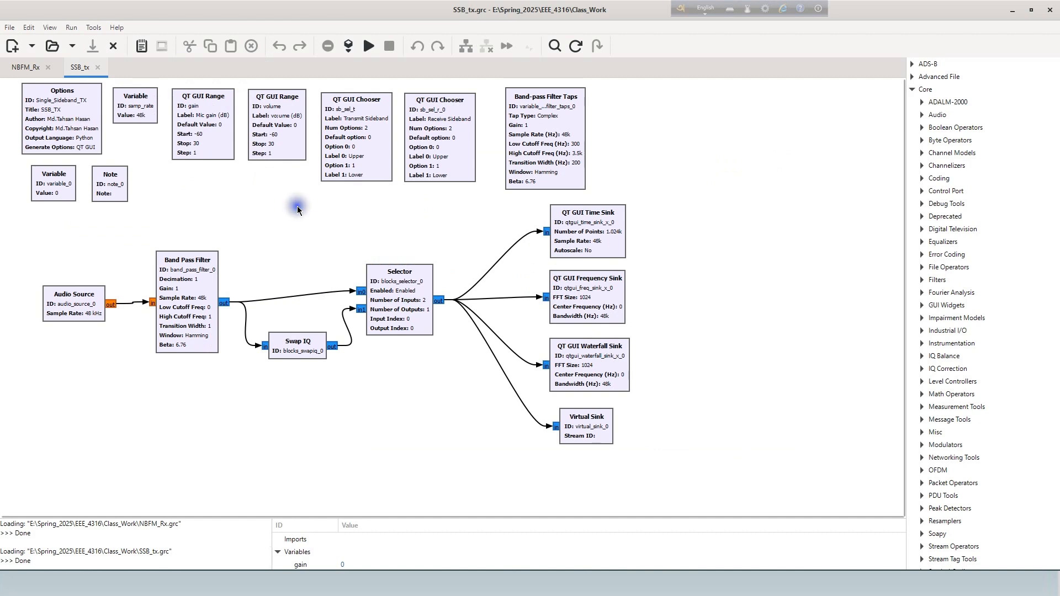
scroll(297, 206, up, 1)
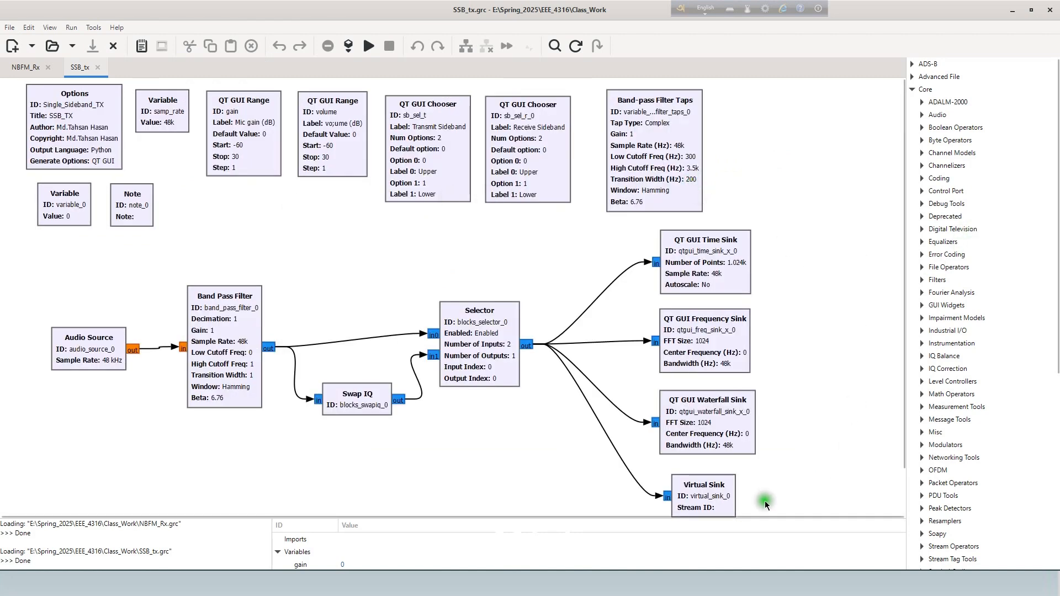
- Enlarge the flowgraph canvas over the console and block library, and examine the range, chooser, filter taps, variable and note blocks
drag(761, 518, 766, 540)
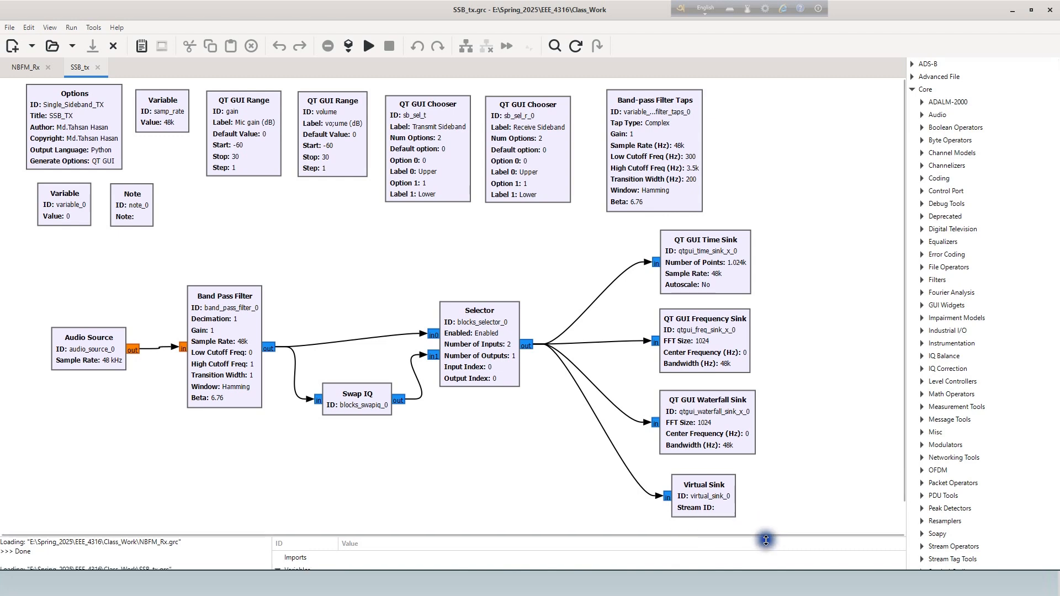
drag(906, 377, 1056, 377)
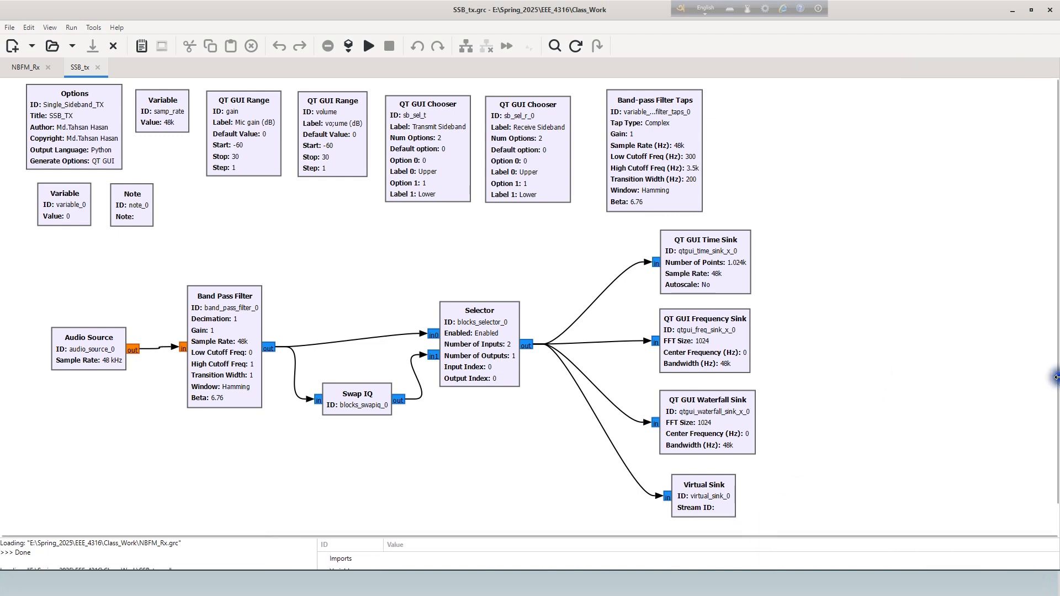
click(235, 143)
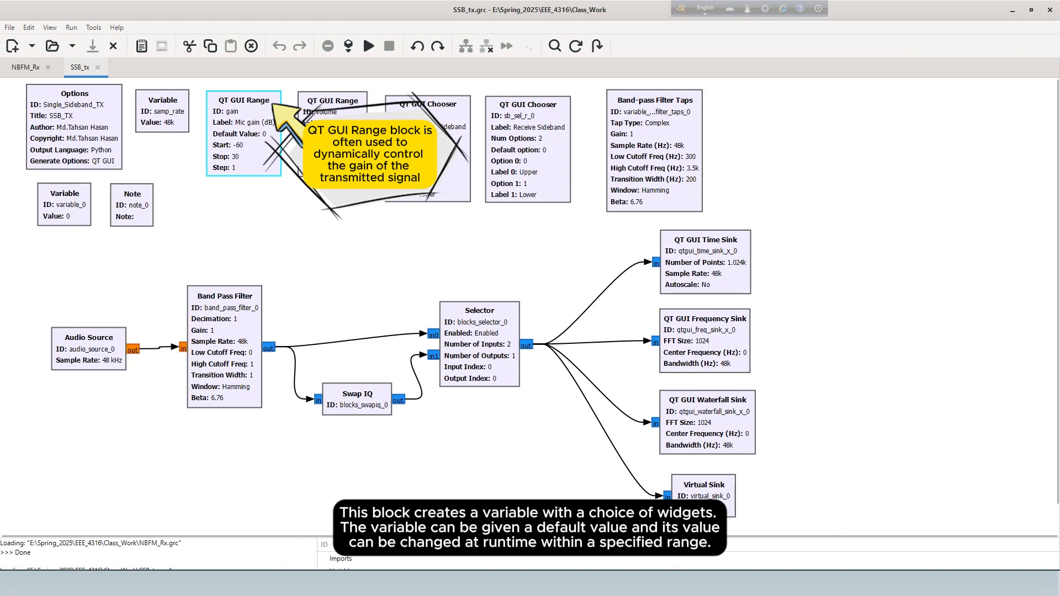
click(349, 147)
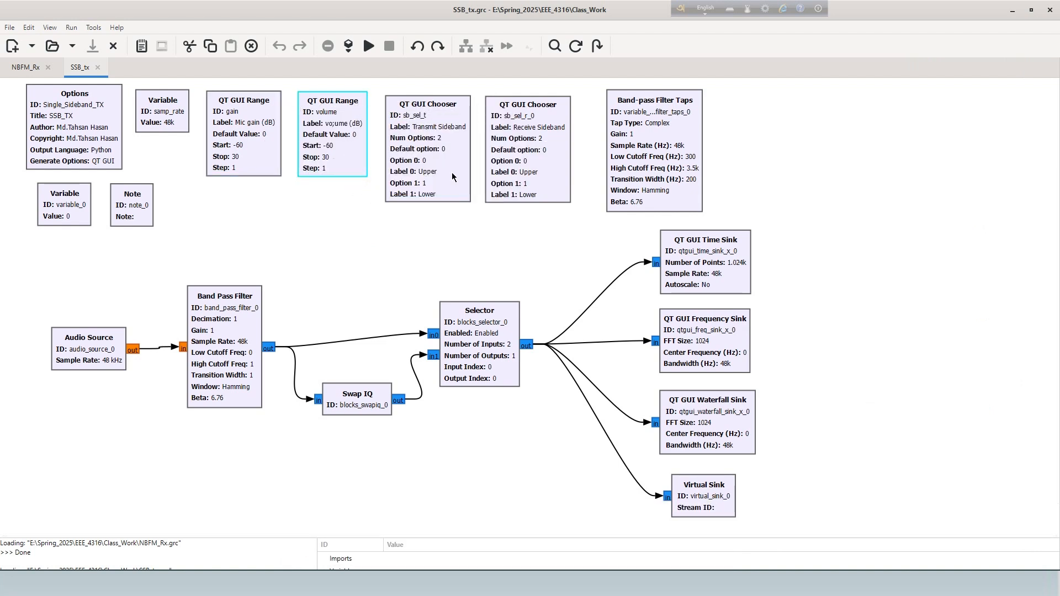
click(452, 175)
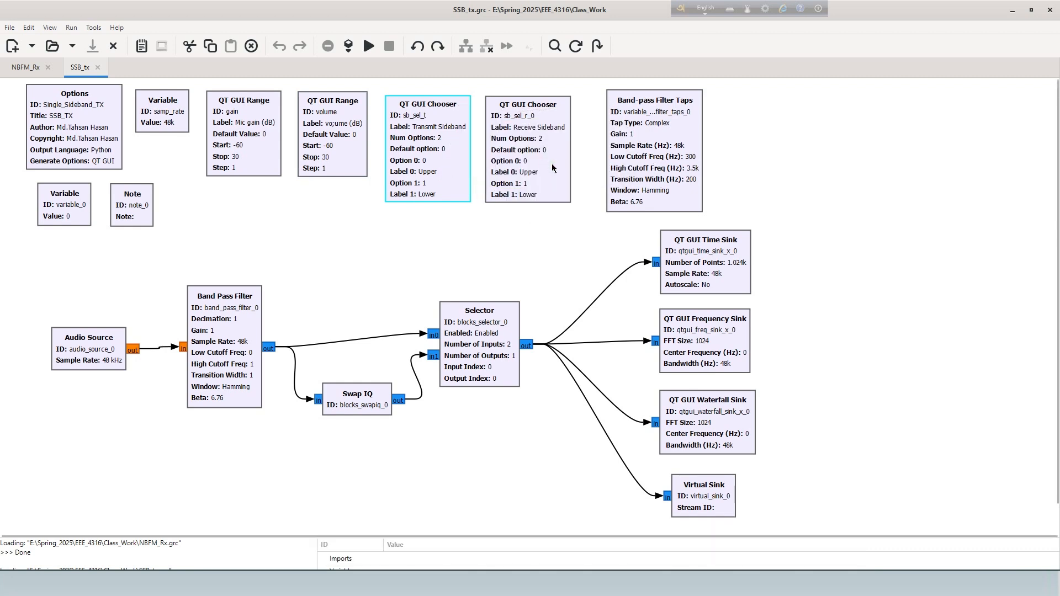
click(553, 168)
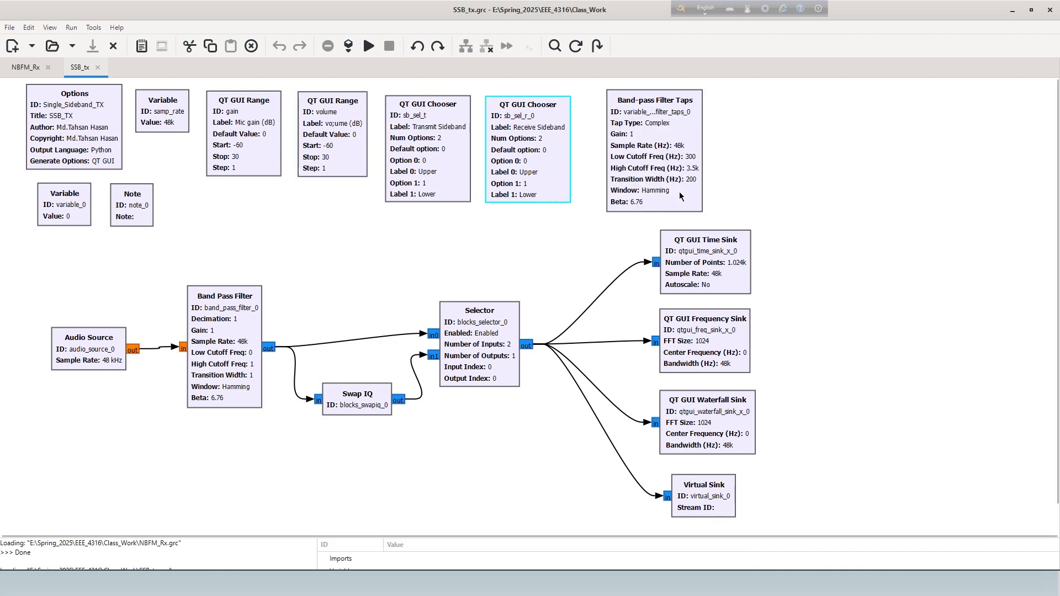
click(679, 197)
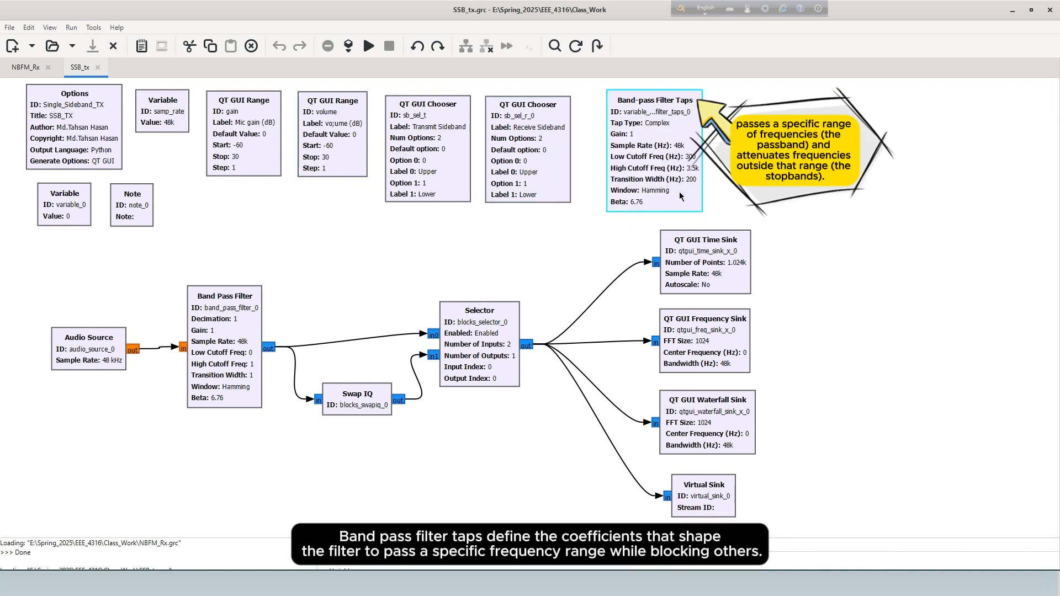
click(73, 218)
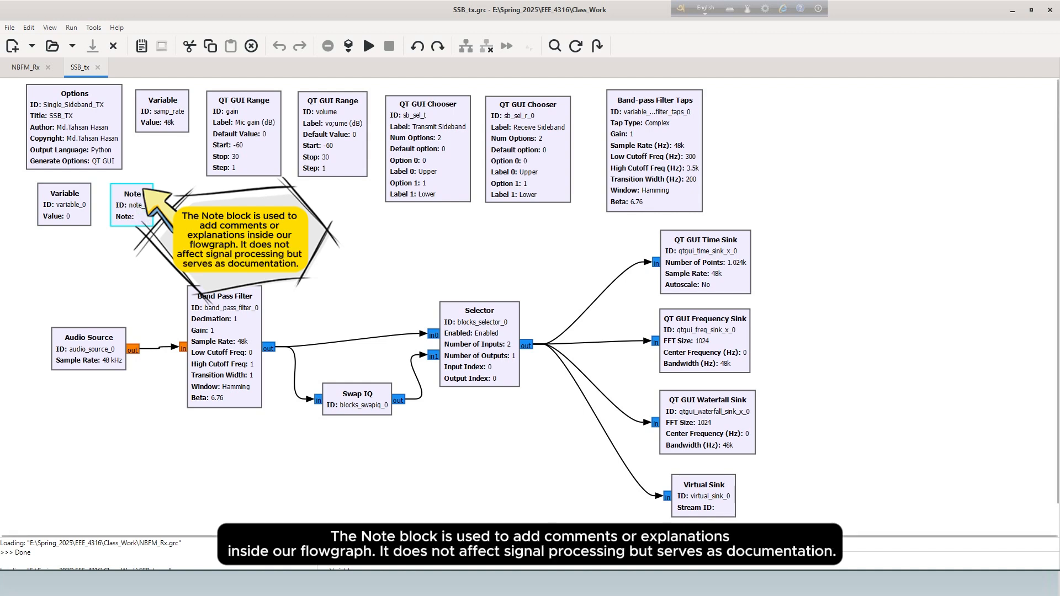
- Examine the signal chain block by block: Audio Source, Band Pass Filter, Swap IQ and Selector
click(87, 362)
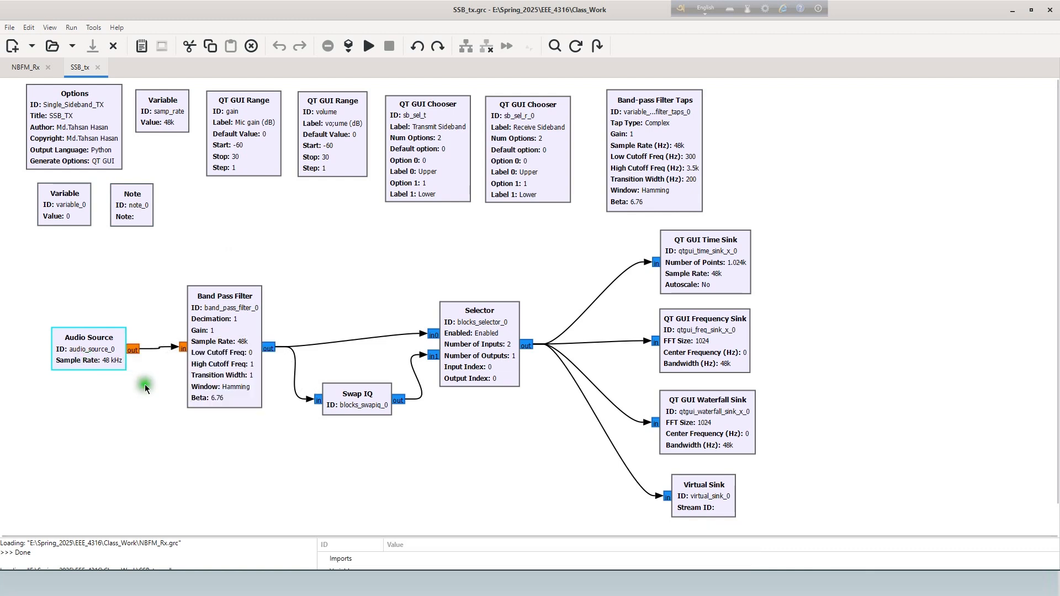
click(215, 364)
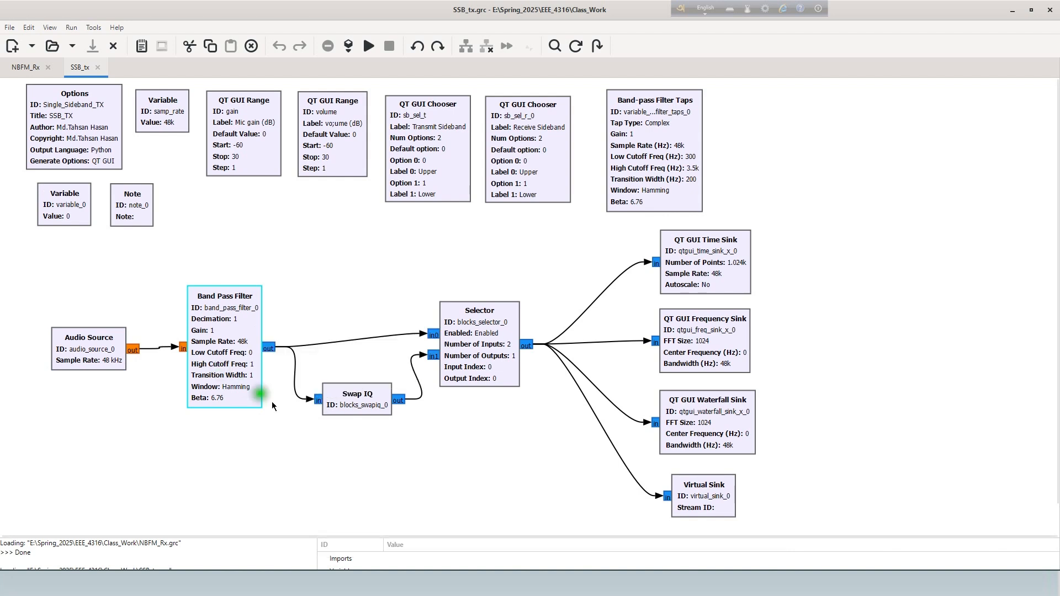
click(381, 403)
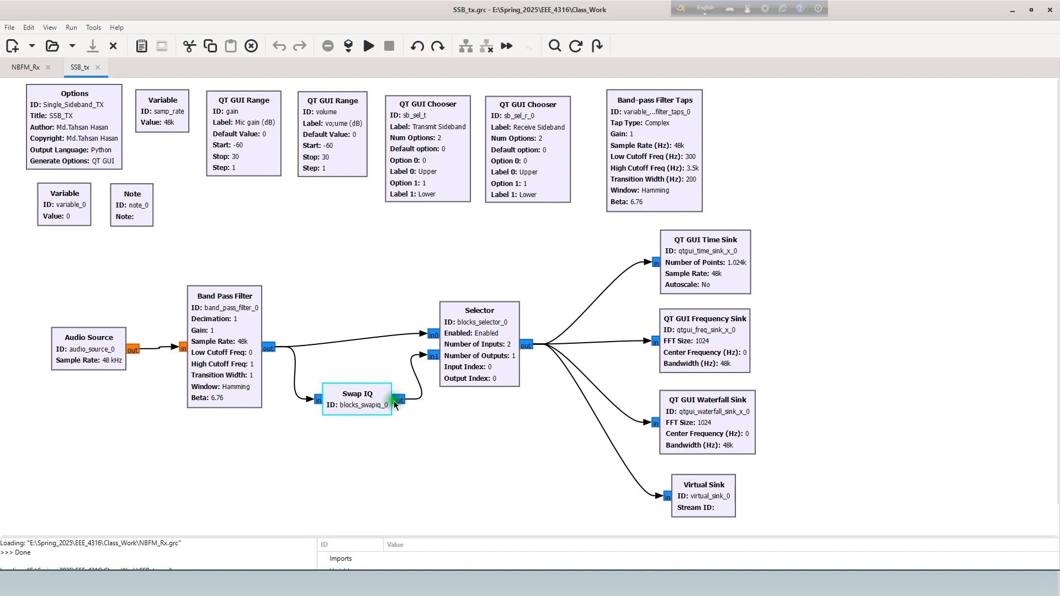
click(479, 336)
click(479, 338)
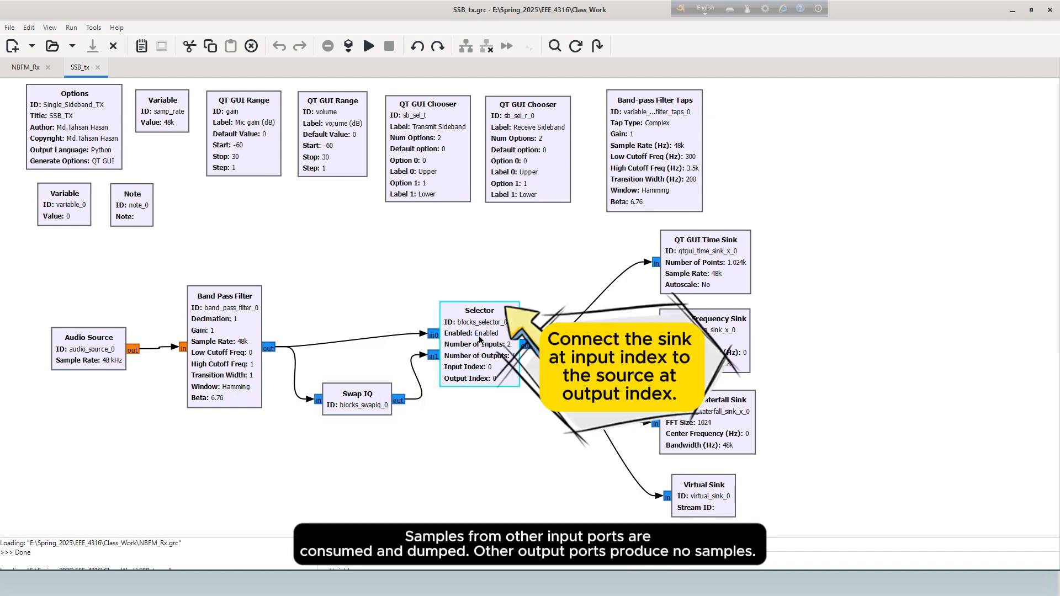
- Examine the time, frequency and waterfall sinks as a group, followed by the Virtual Sink, and clear the selection
click(751, 284)
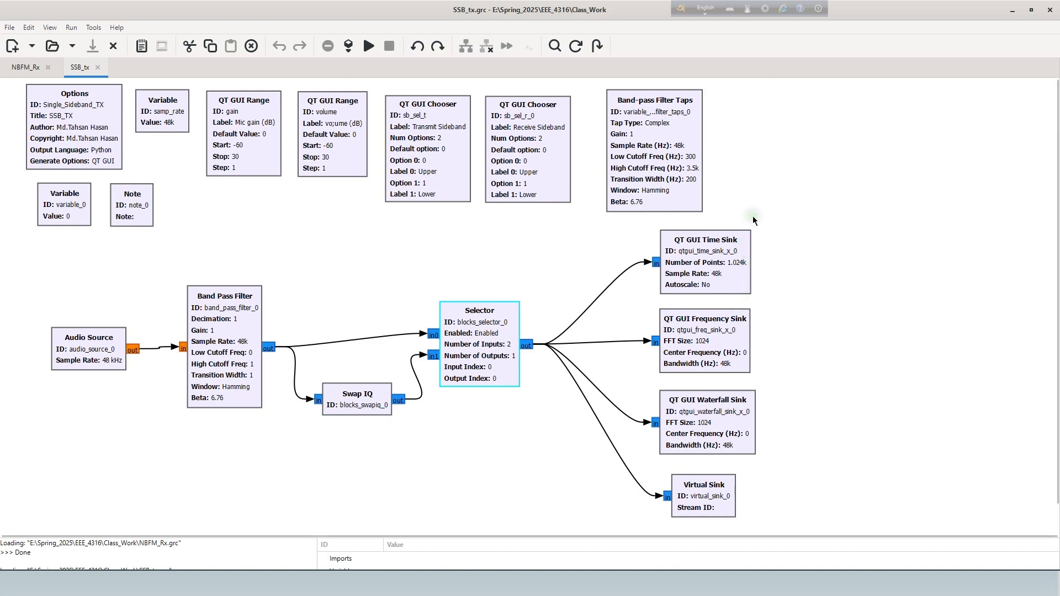
drag(752, 216, 654, 449)
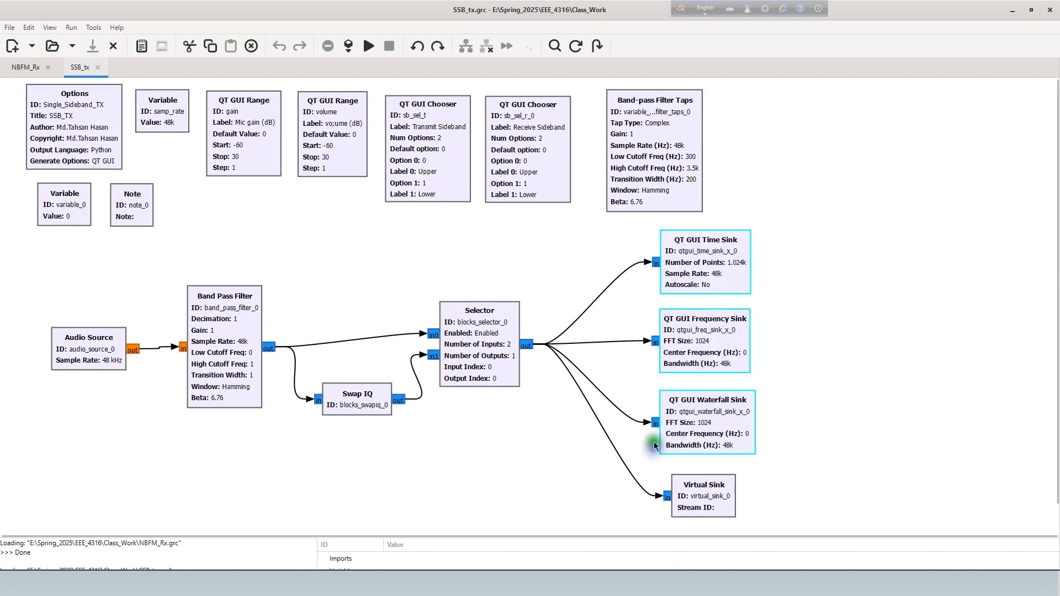
click(810, 315)
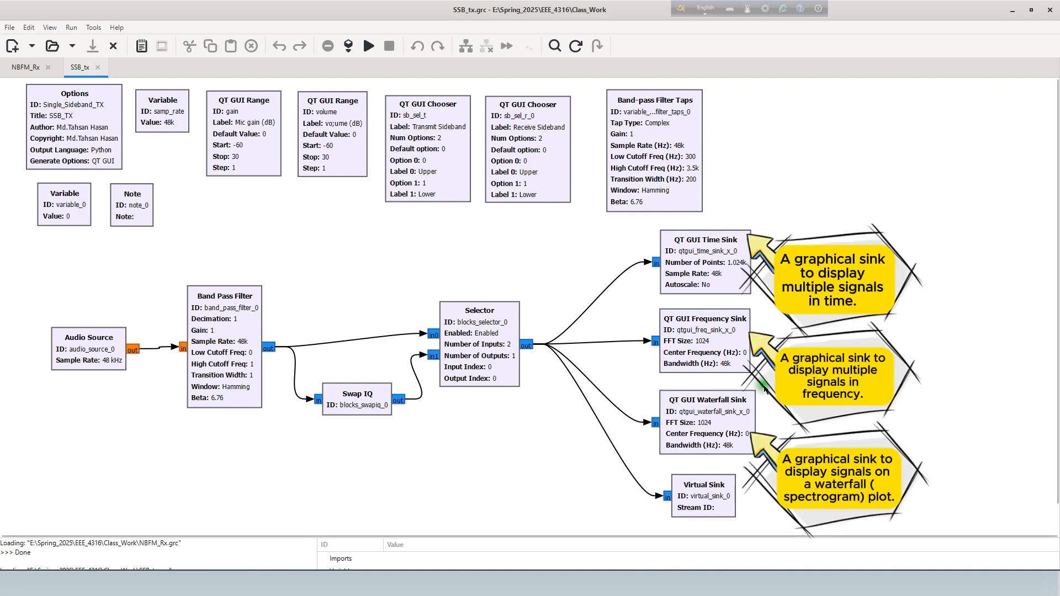
click(726, 495)
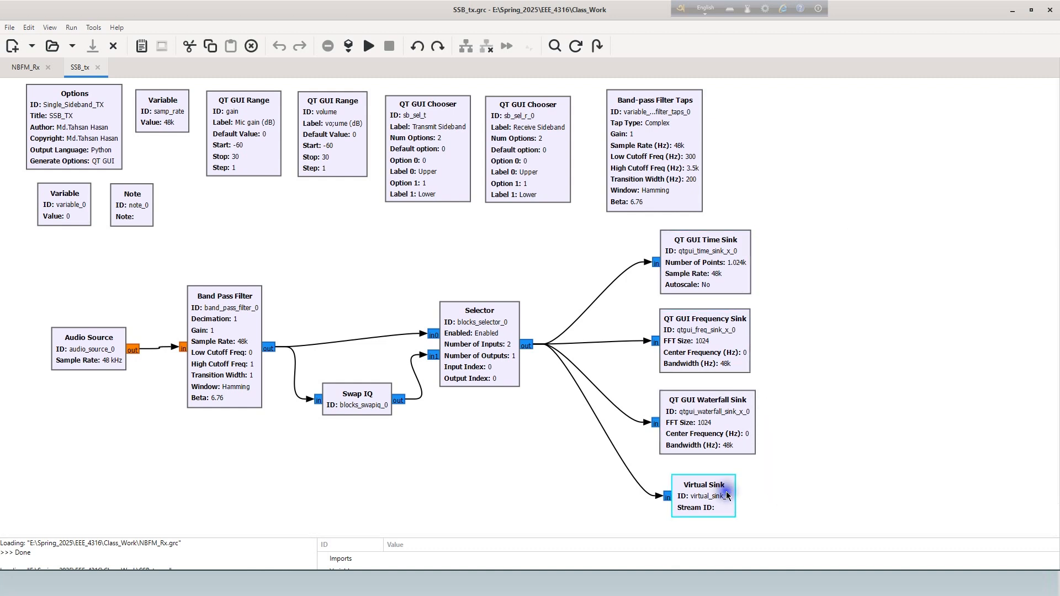
click(788, 440)
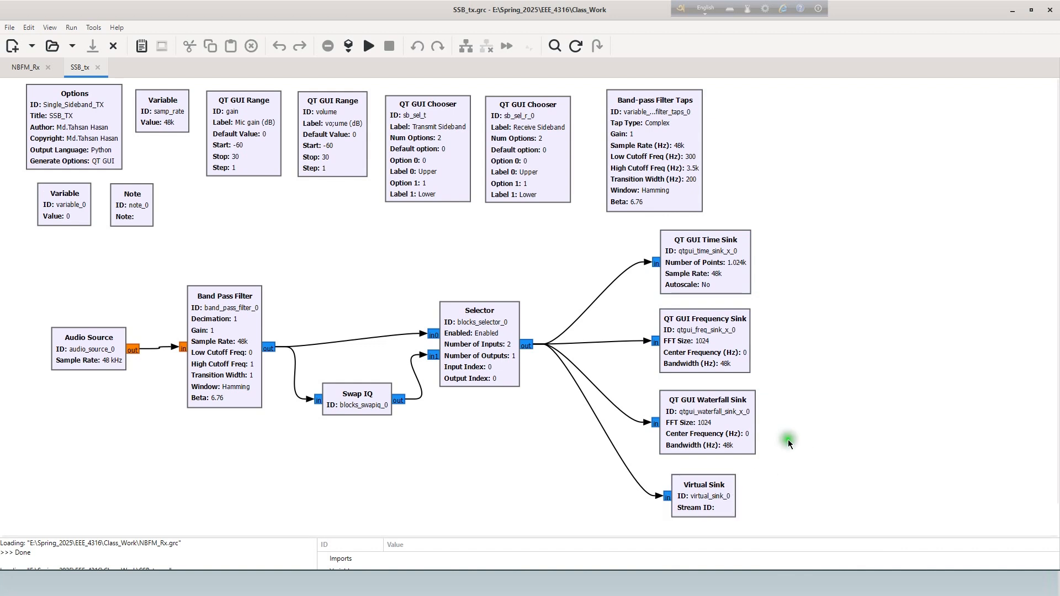